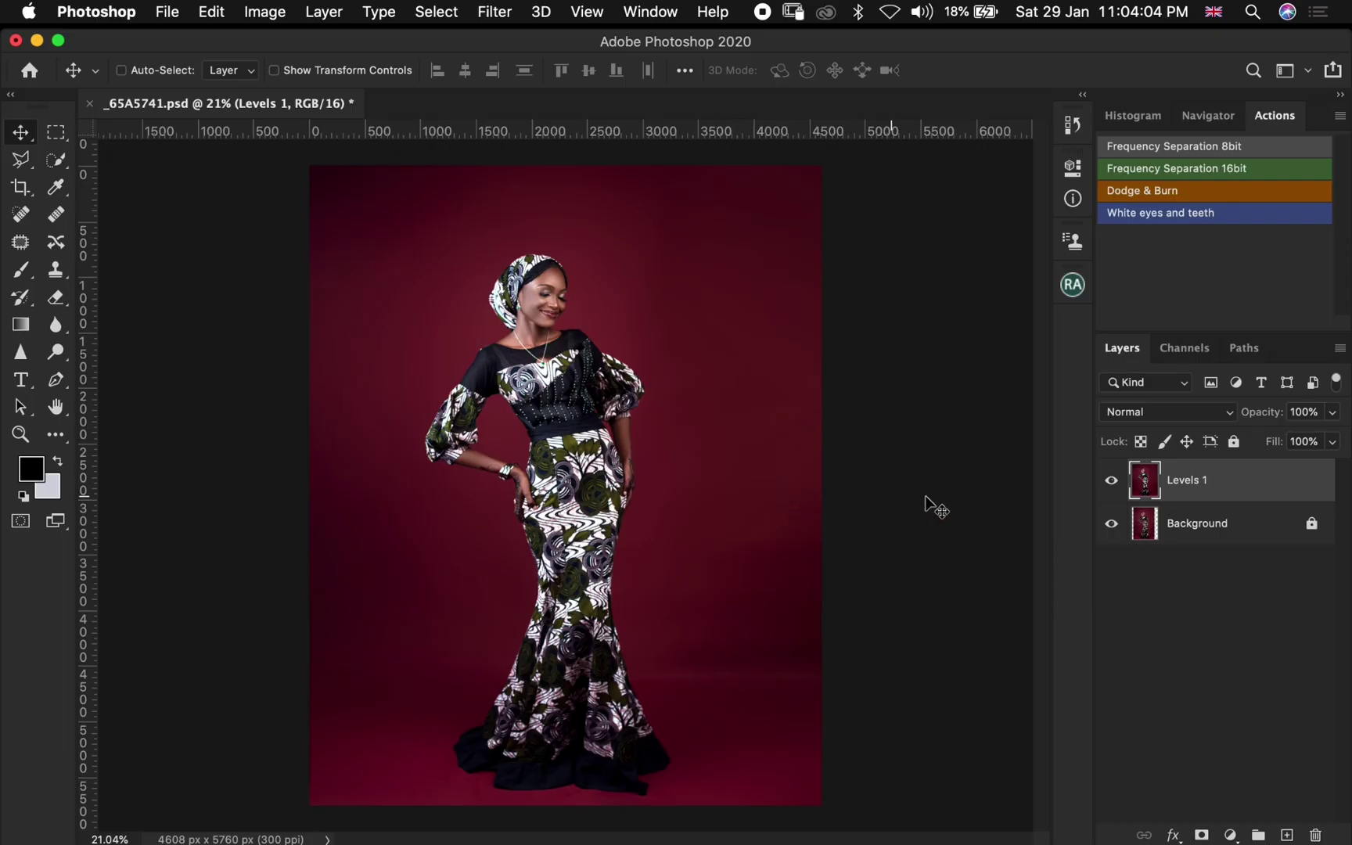
- Toggle the Levels 1 layer off and on to compare before and after
click(1110, 481)
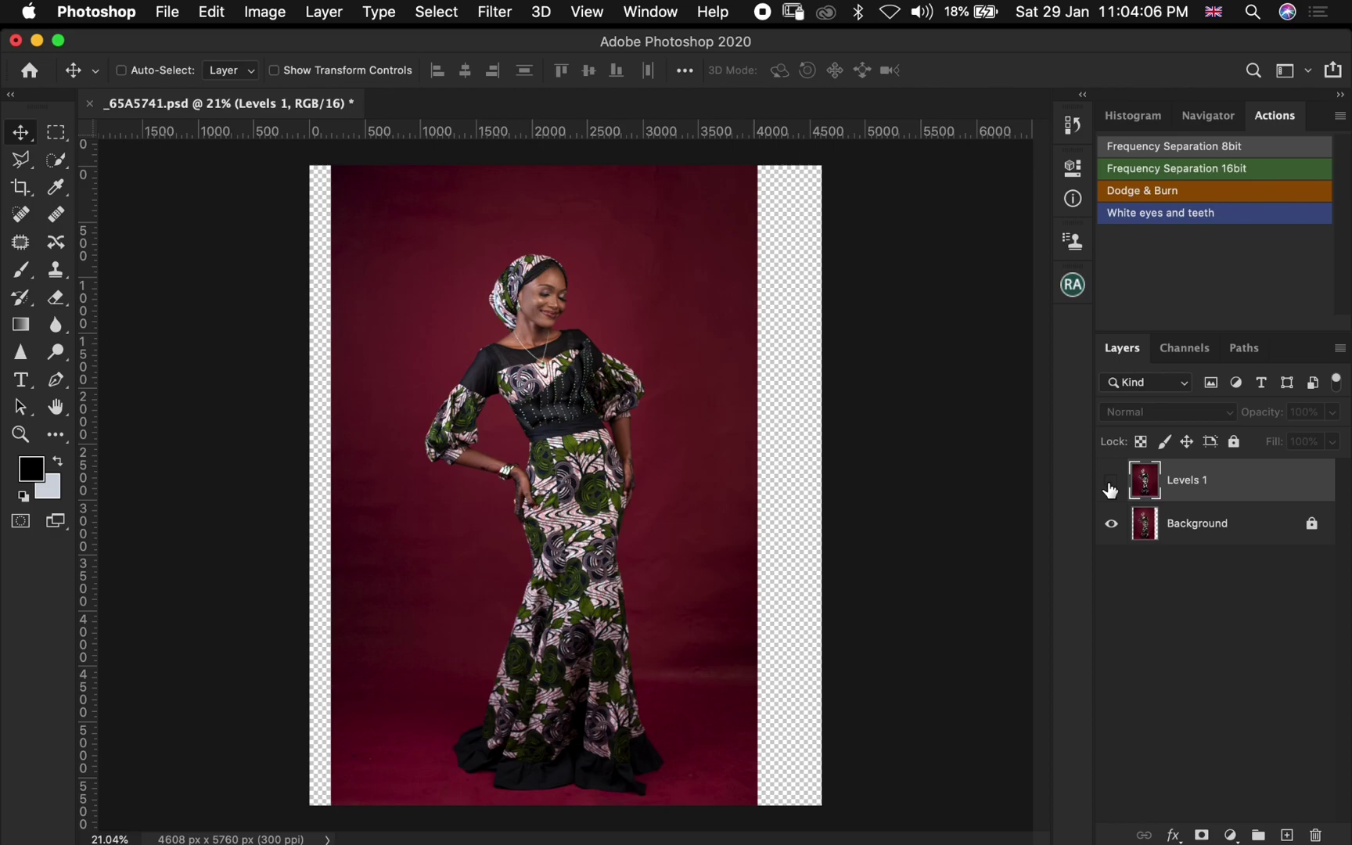
click(1111, 482)
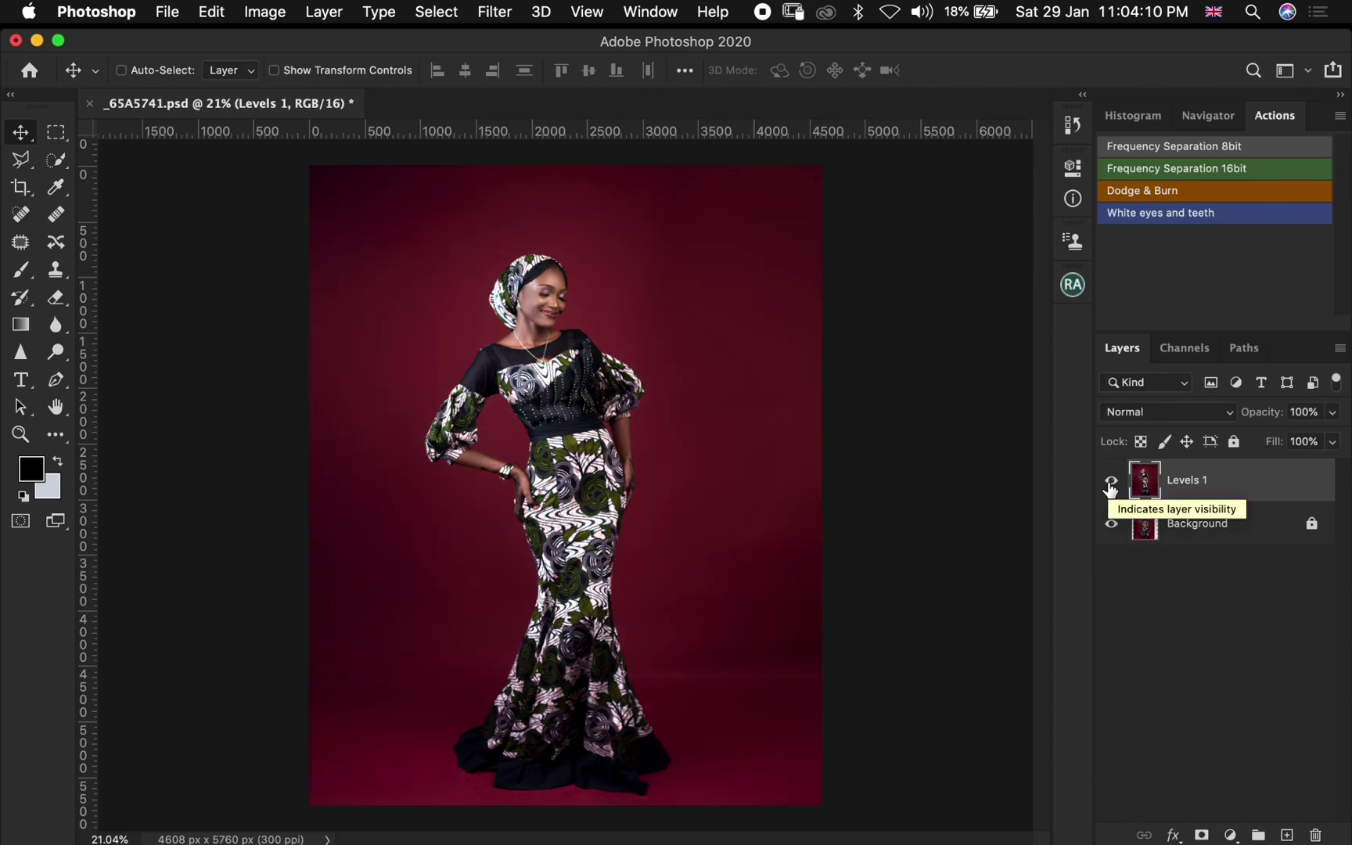
click(1110, 482)
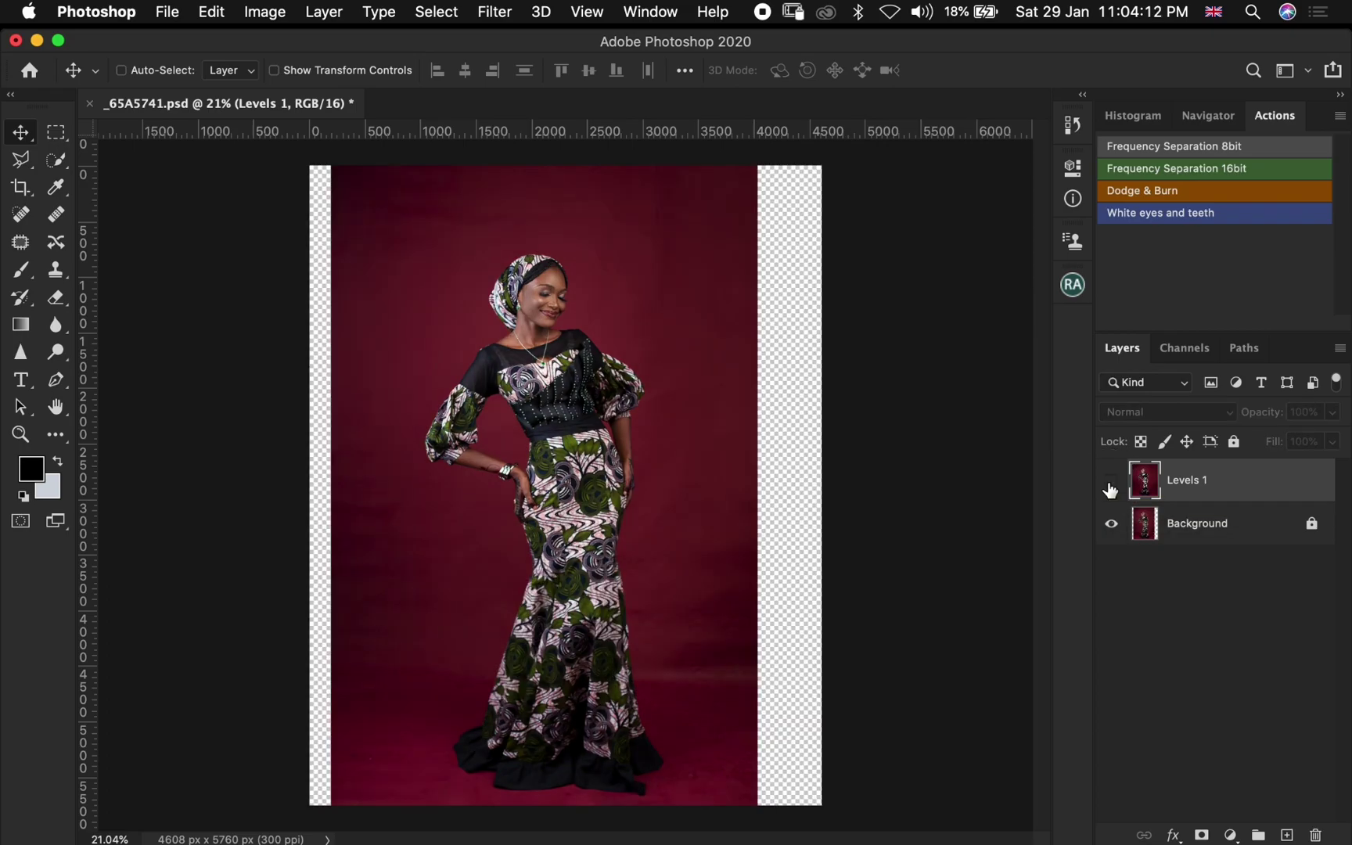
click(1111, 484)
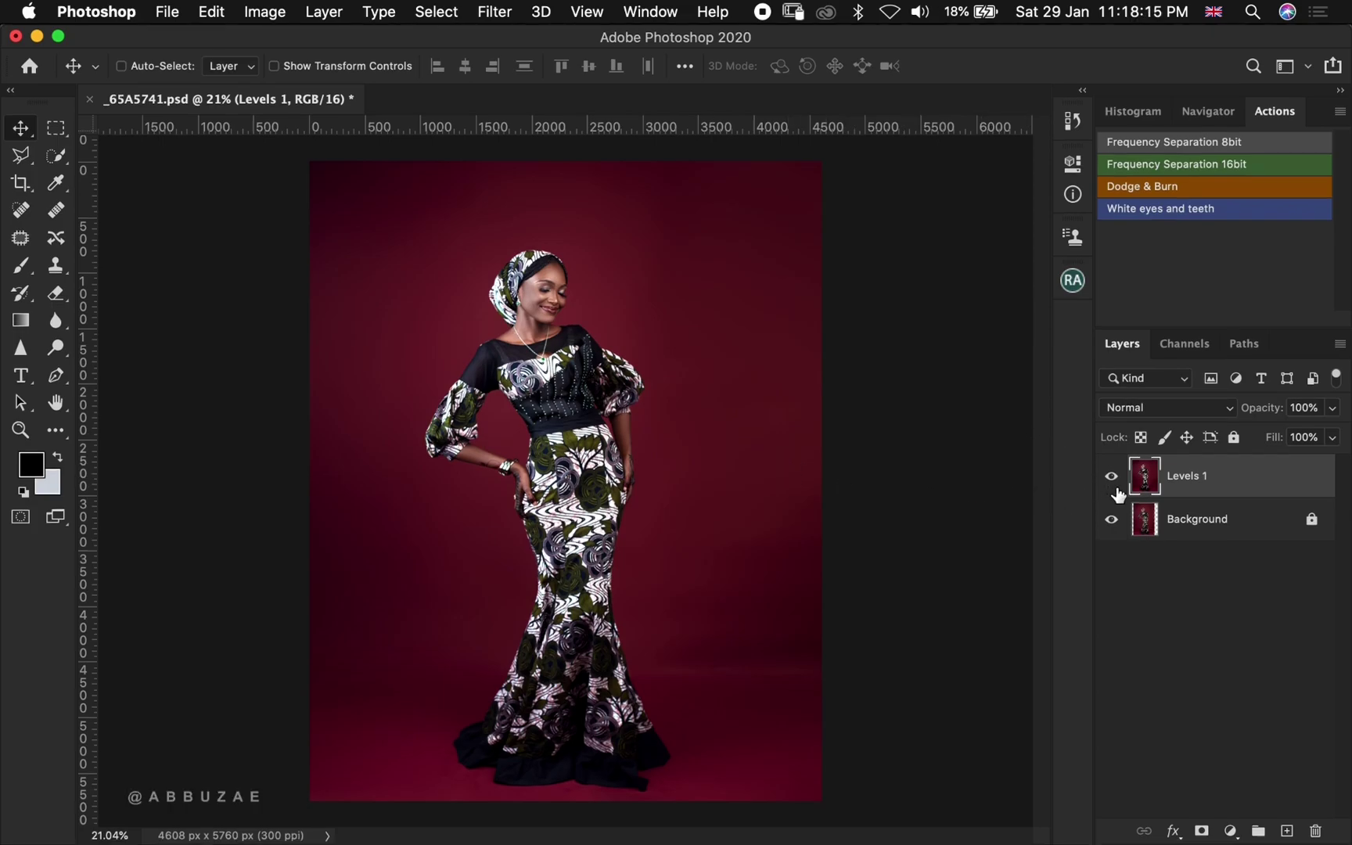
click(1112, 478)
- Restore all layers and select the woman with the Quick Selection tool's Select Subject
alt+click(1112, 478)
alt+click(1111, 478)
click(56, 163)
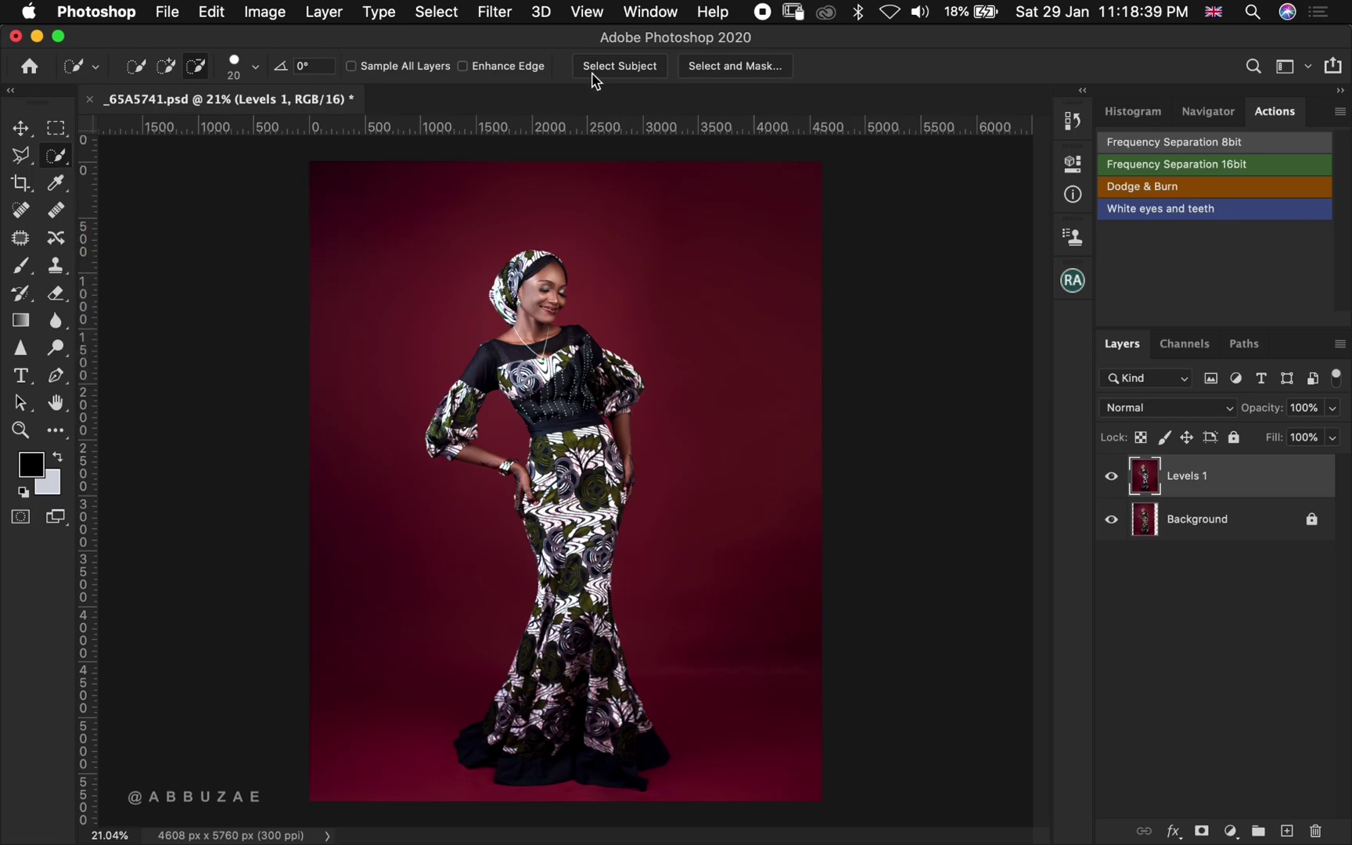
click(643, 69)
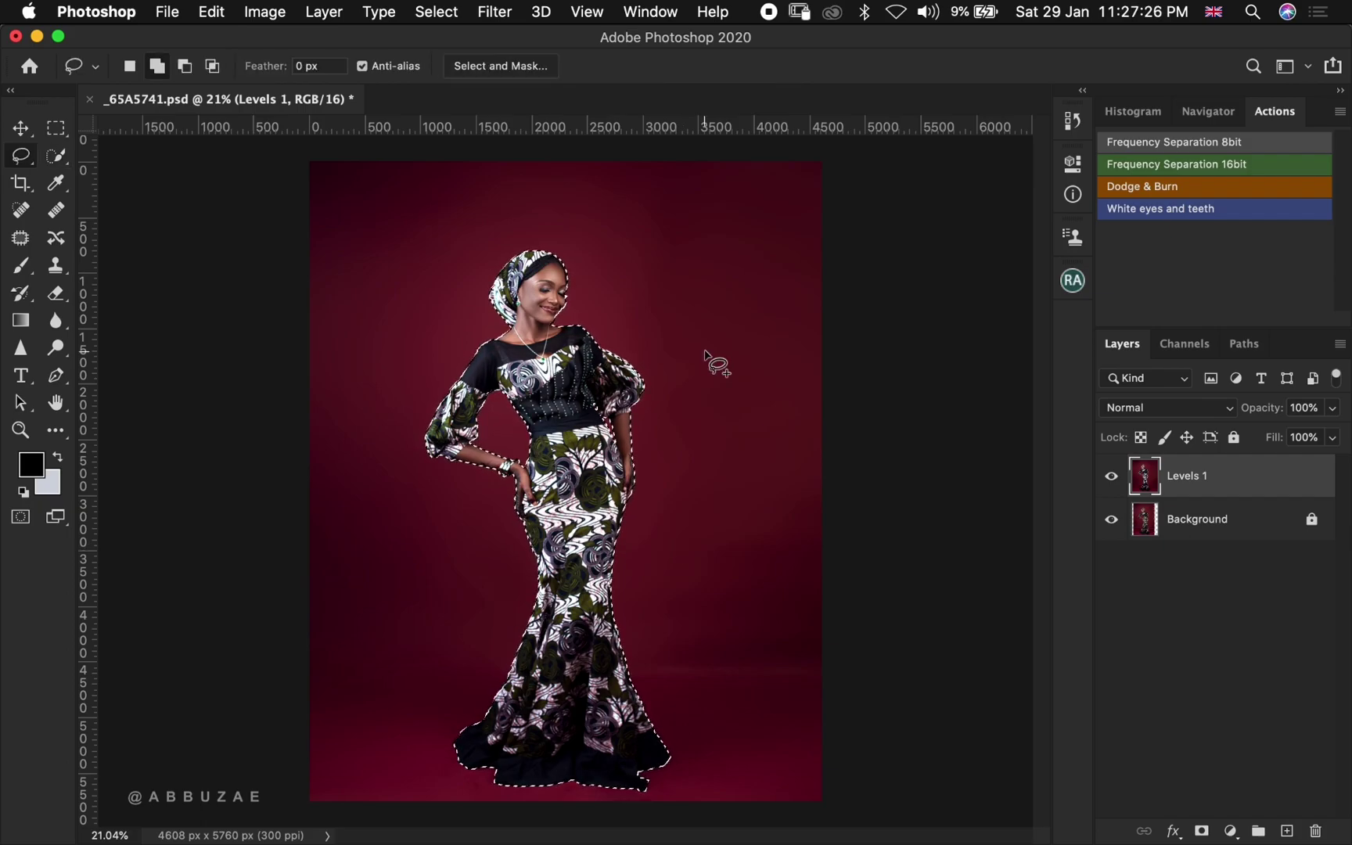
- Zoom in on the woman and add the missed puffed-sleeve edge with the Lasso
key(z)
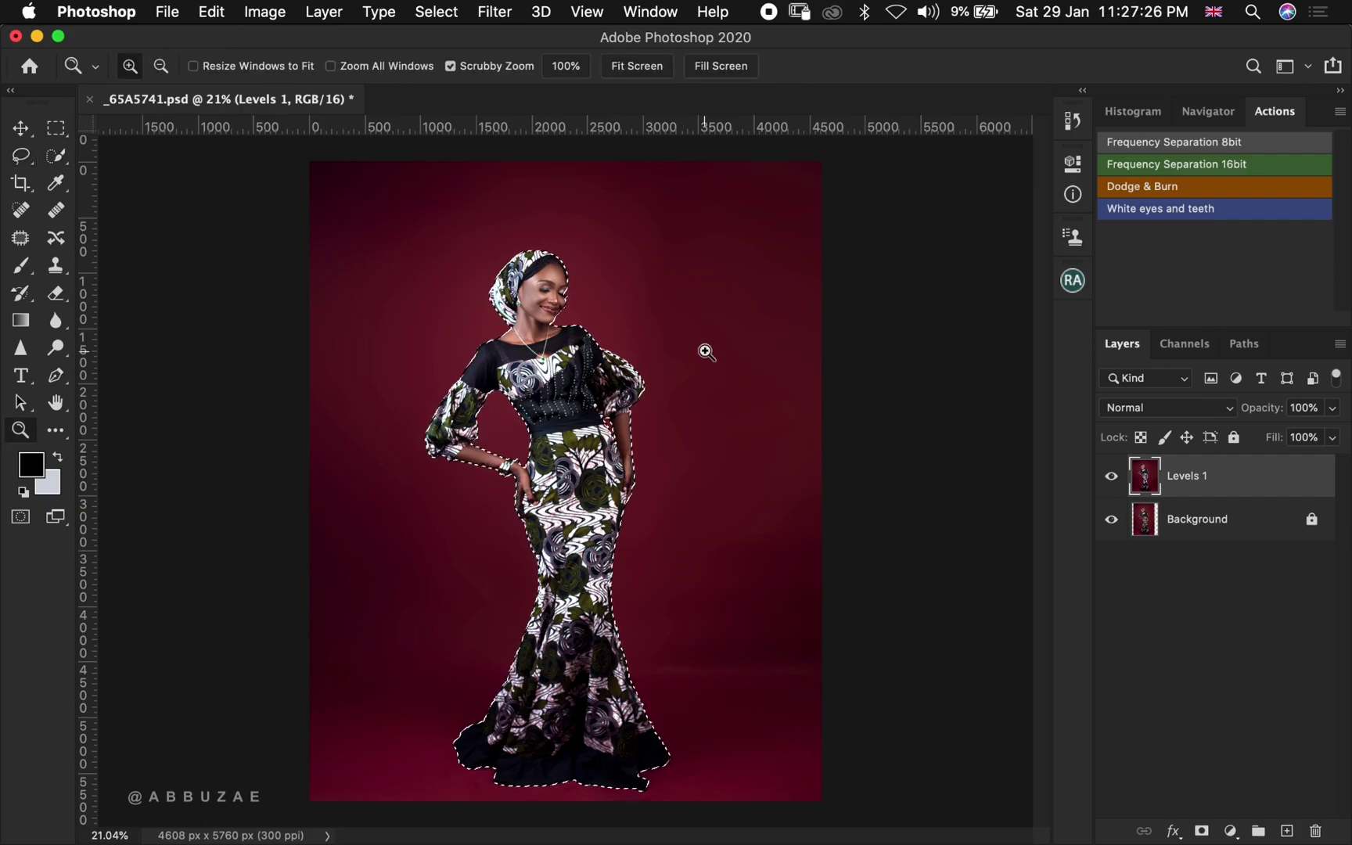
drag(498, 242, 681, 235)
scroll(640, 374, down, 3)
scroll(639, 374, right, 2)
scroll(639, 374, down, 10)
scroll(639, 374, right, 5)
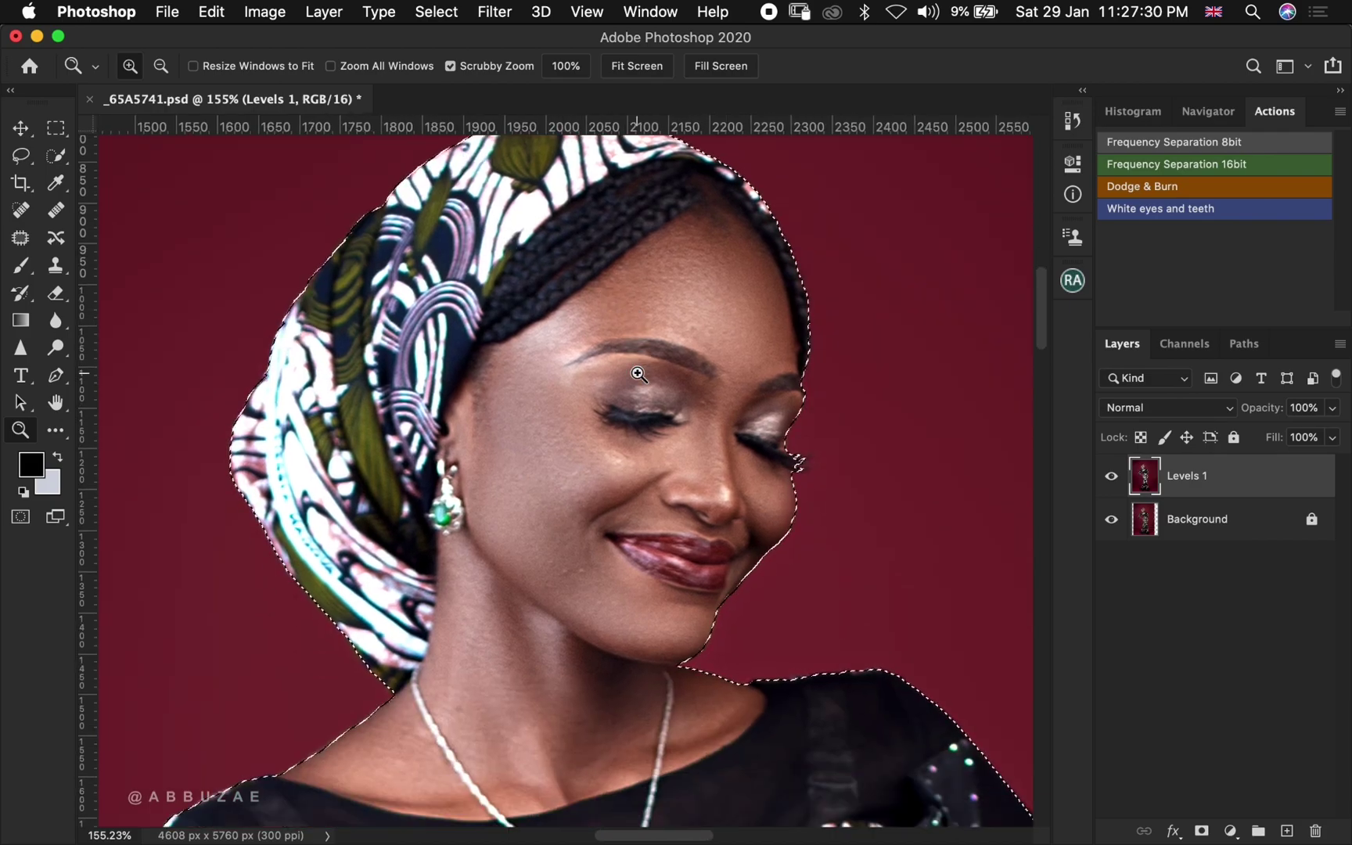
scroll(639, 374, down, 4)
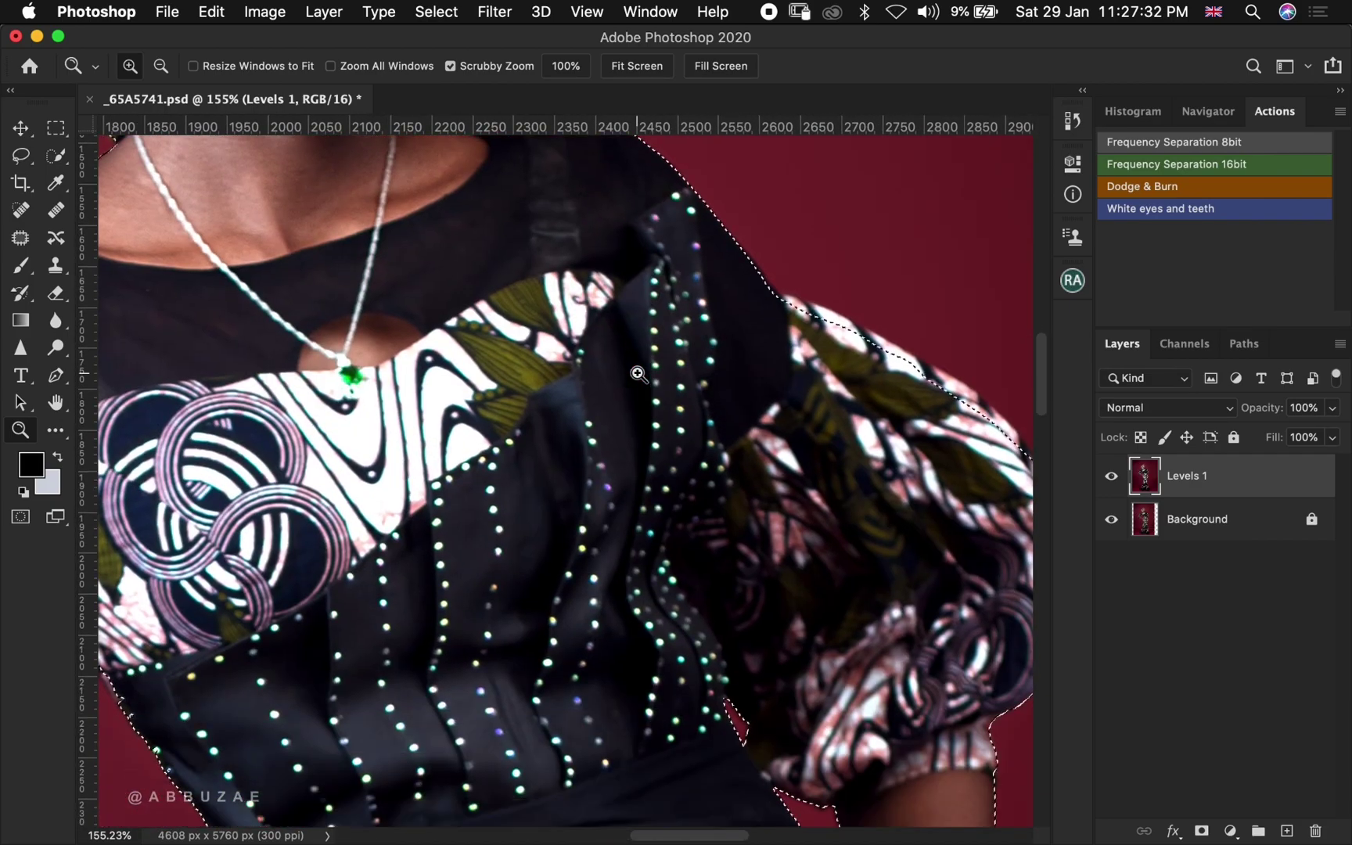
scroll(639, 375, right, 5)
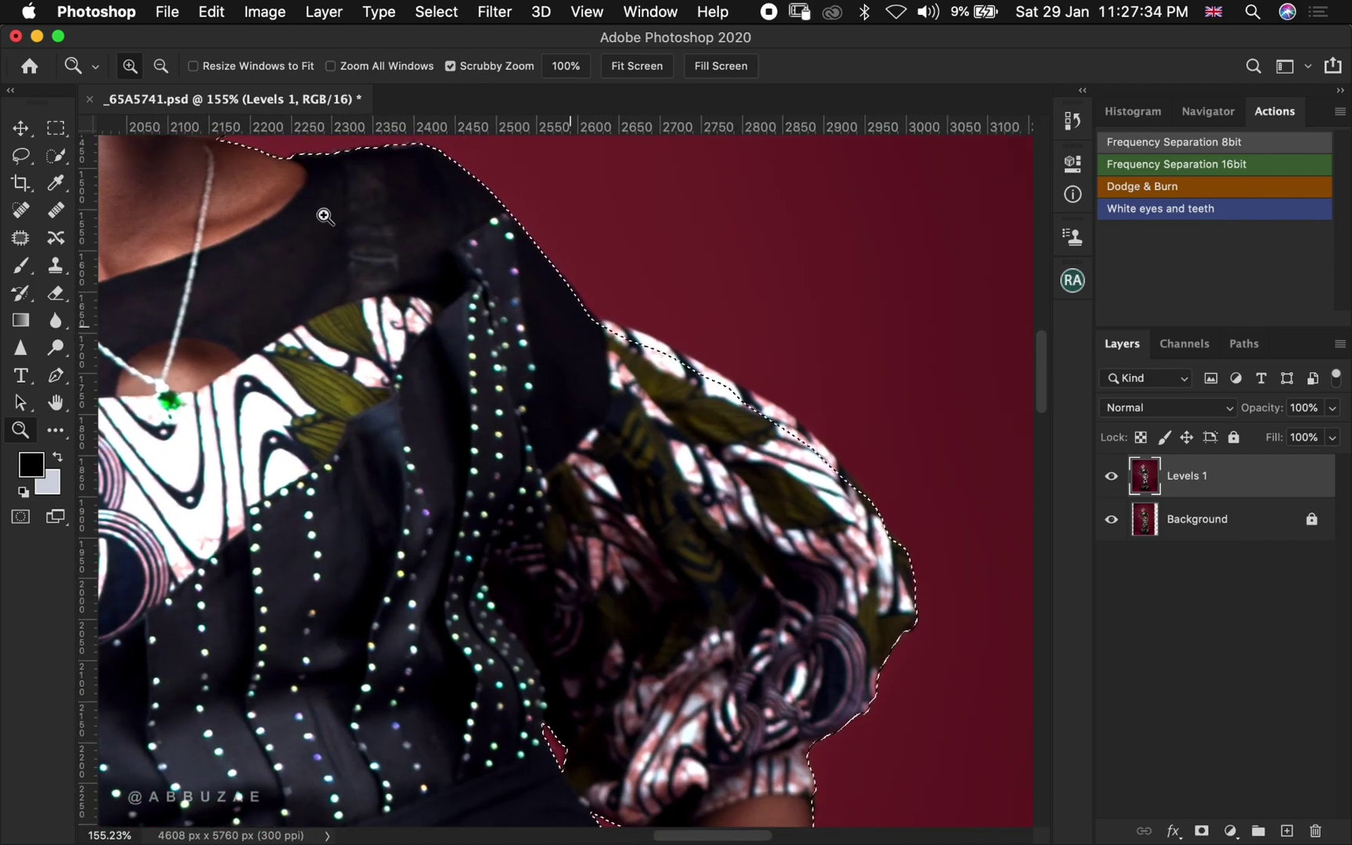
click(20, 155)
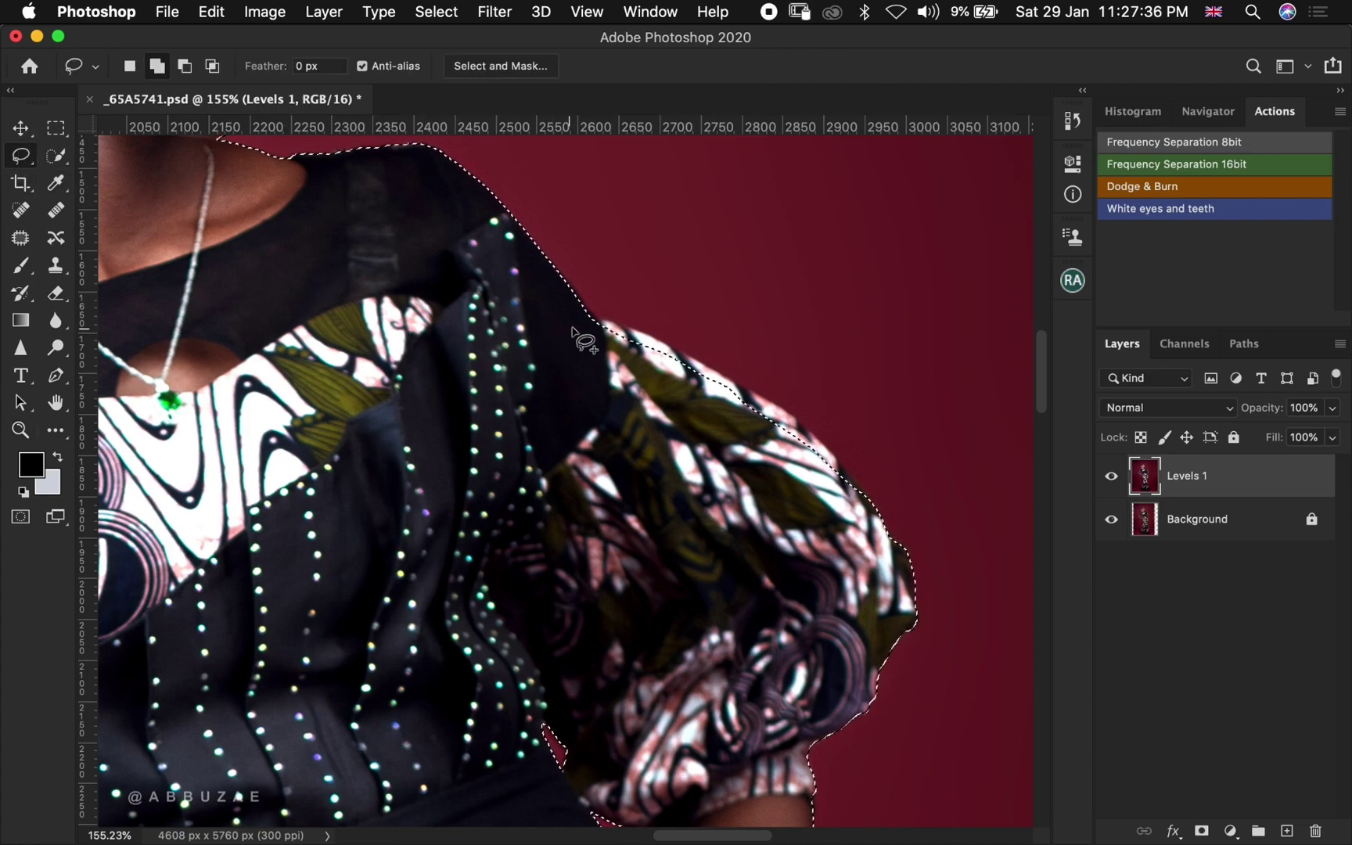
mouse_move(577, 314)
mouse_down()
mouse_move(673, 346)
mouse_move(810, 443)
mouse_up()
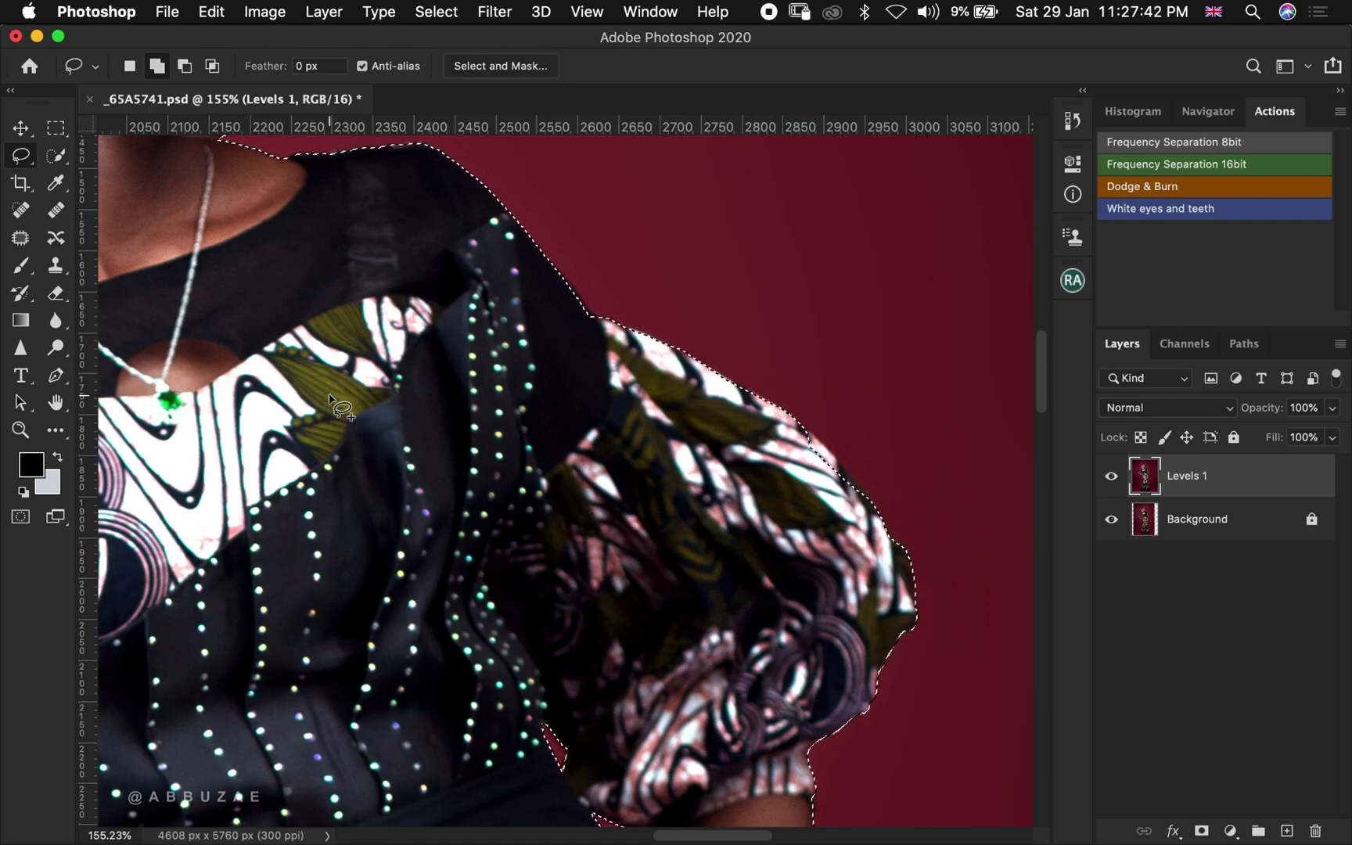
- Fit the whole photo in the window and clear the selection
key(z)
click(642, 70)
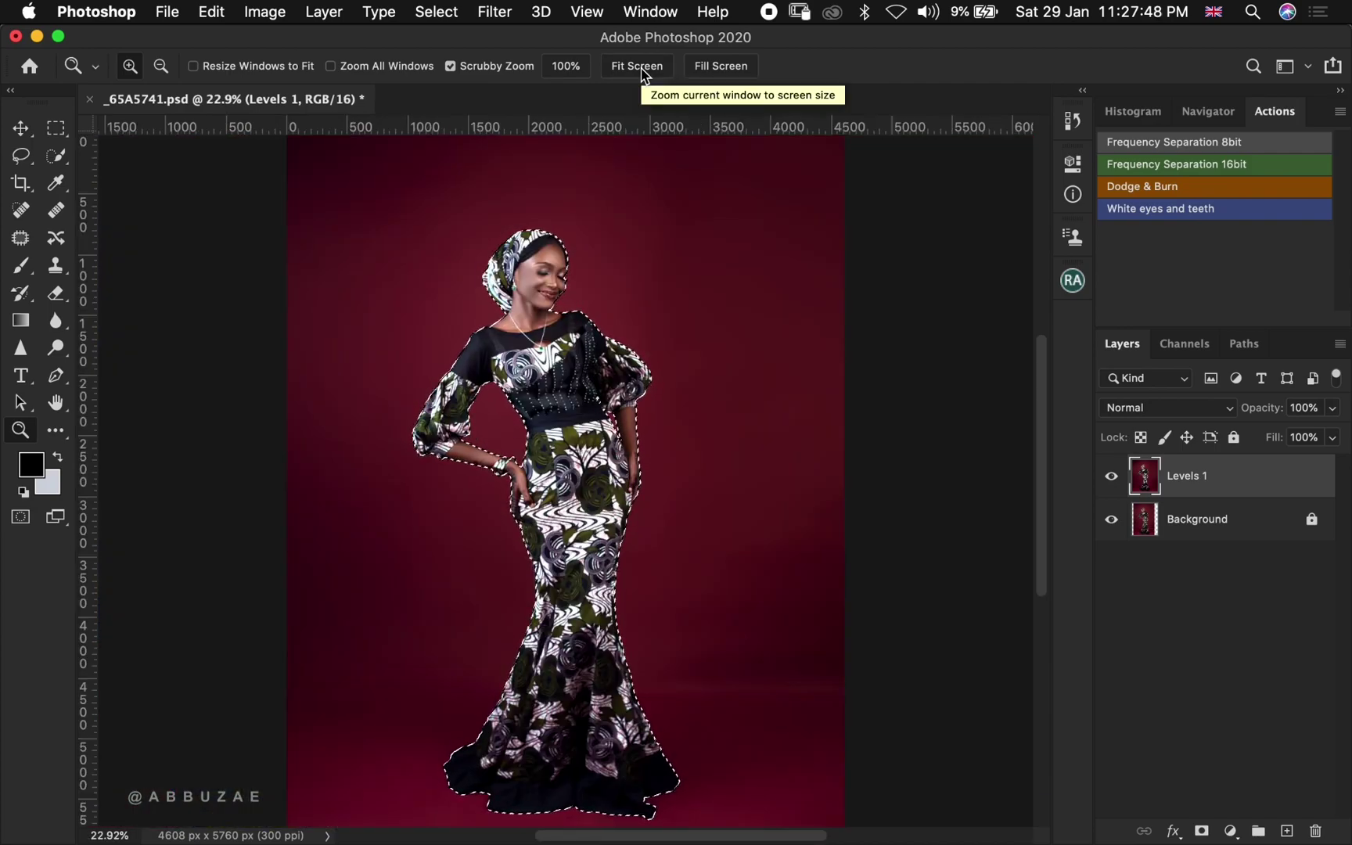
key(super+d)
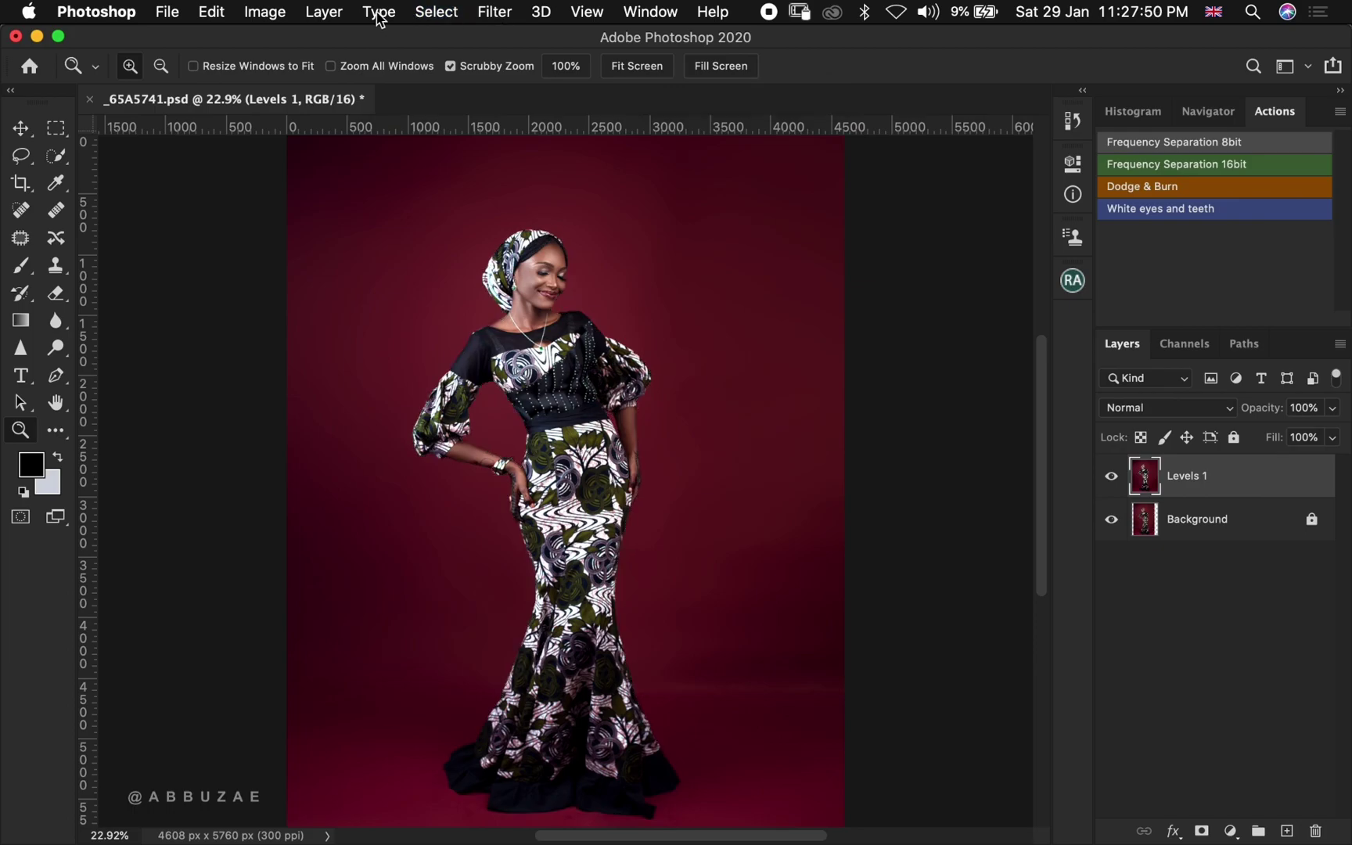
click(436, 12)
click(496, 468)
click(669, 371)
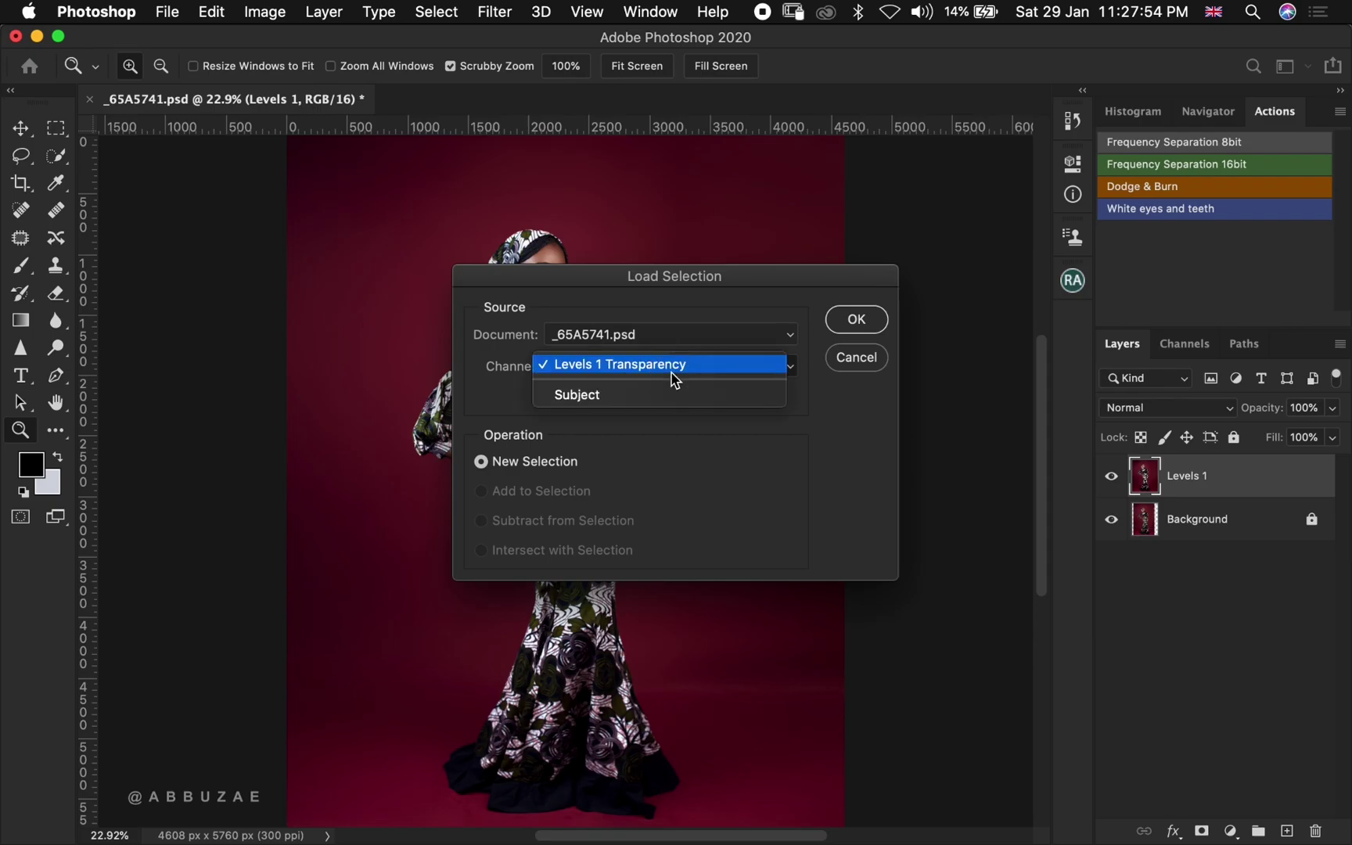
click(611, 397)
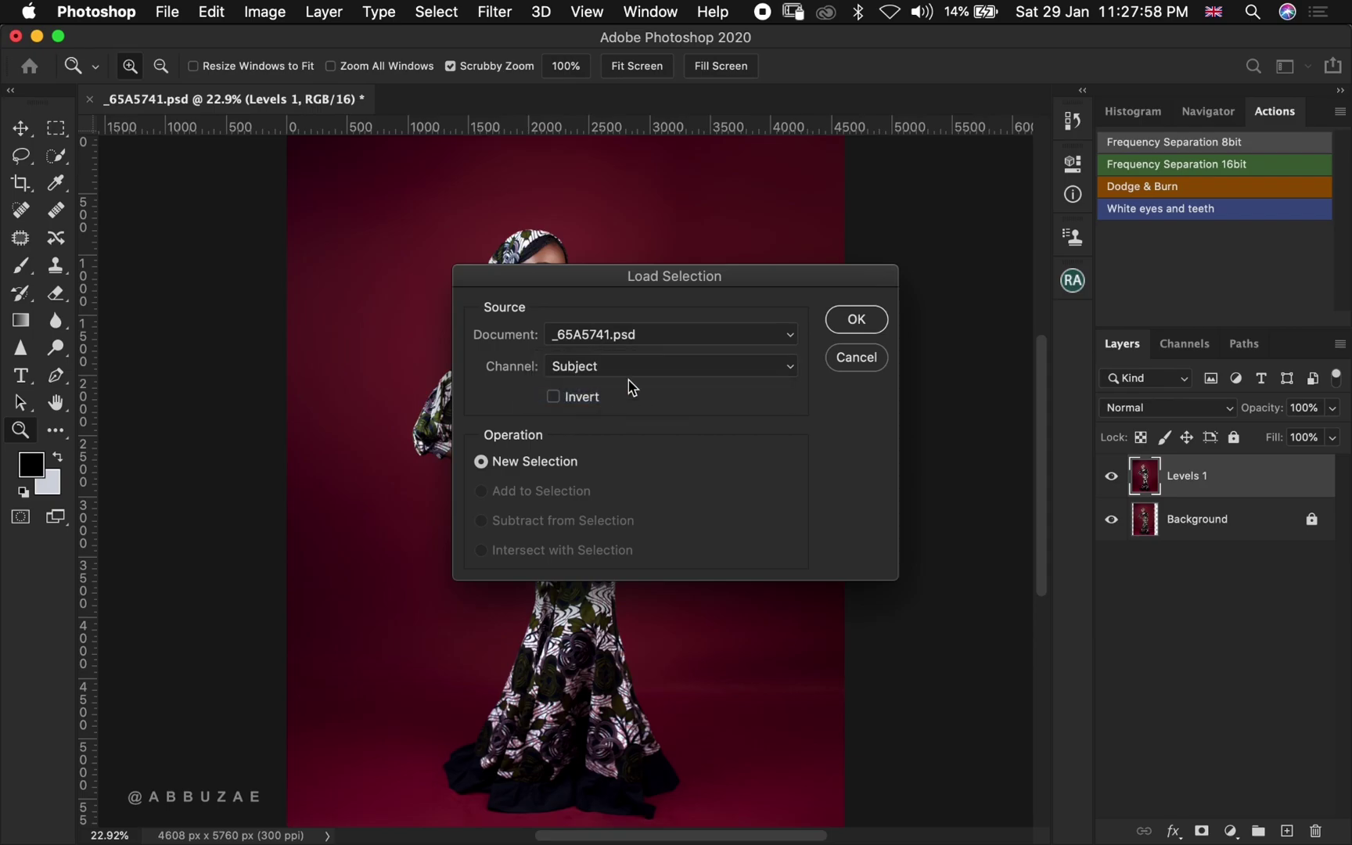
click(856, 319)
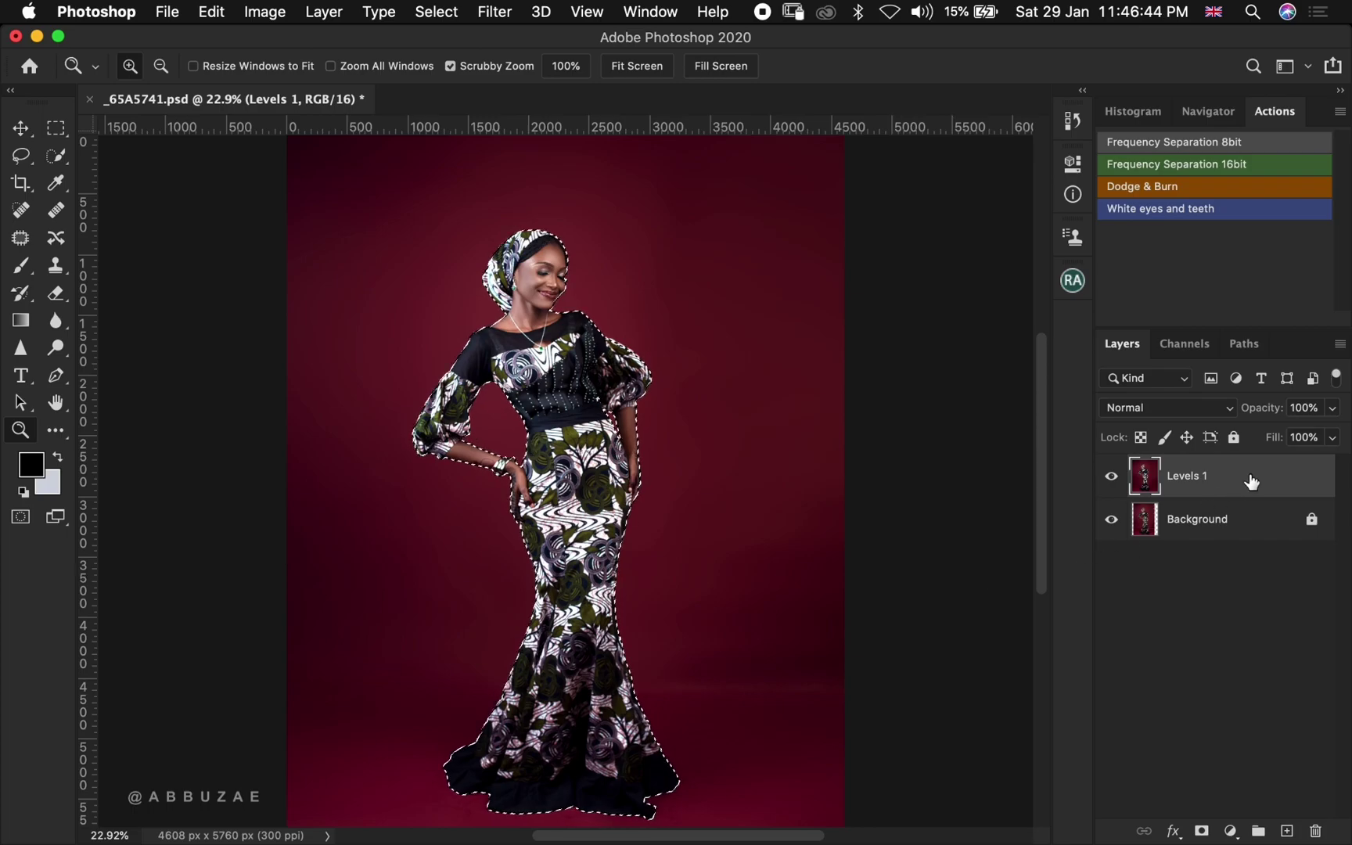
click(1252, 481)
alt+click(1111, 477)
alt+click(1112, 477)
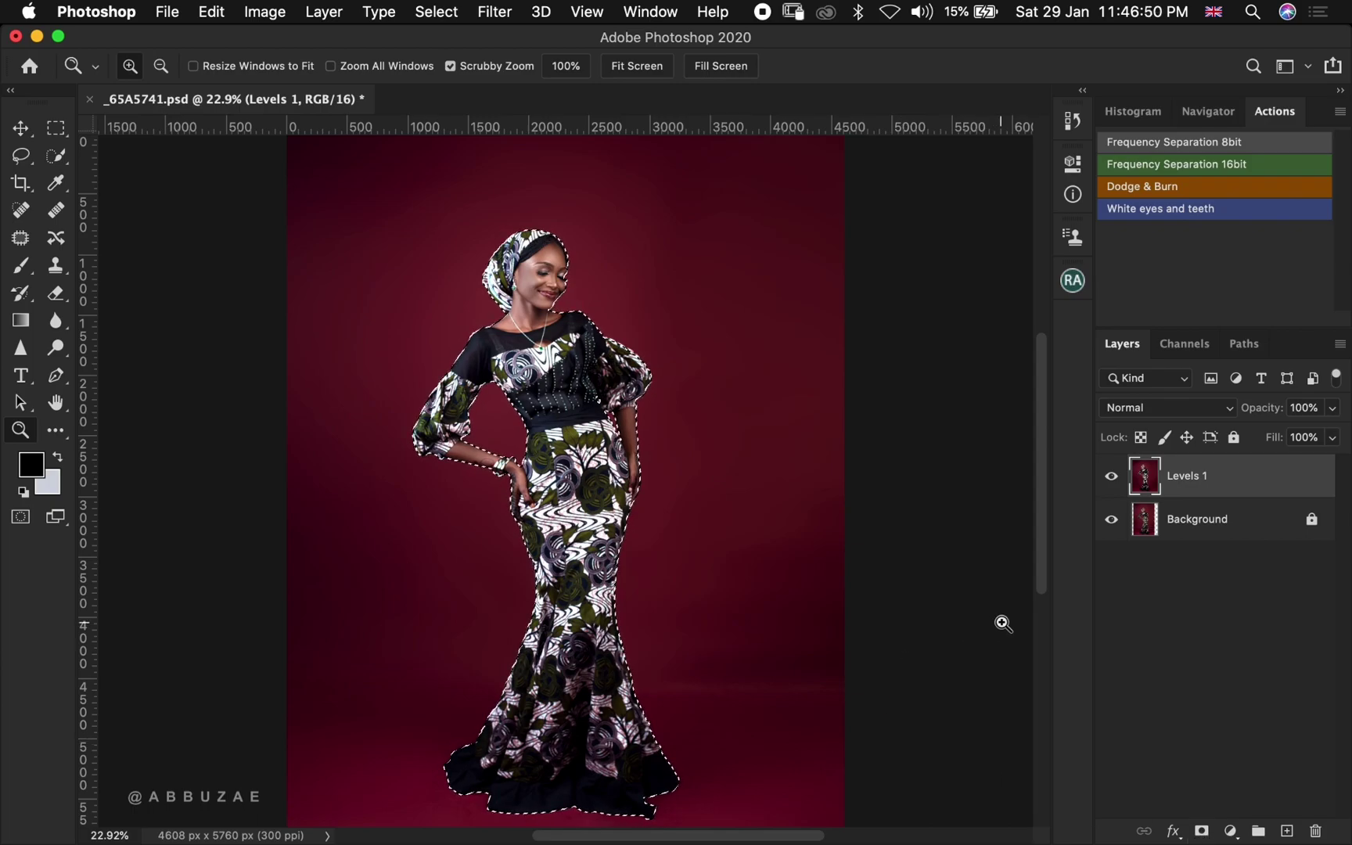
key(super+d)
click(1112, 479)
click(1113, 479)
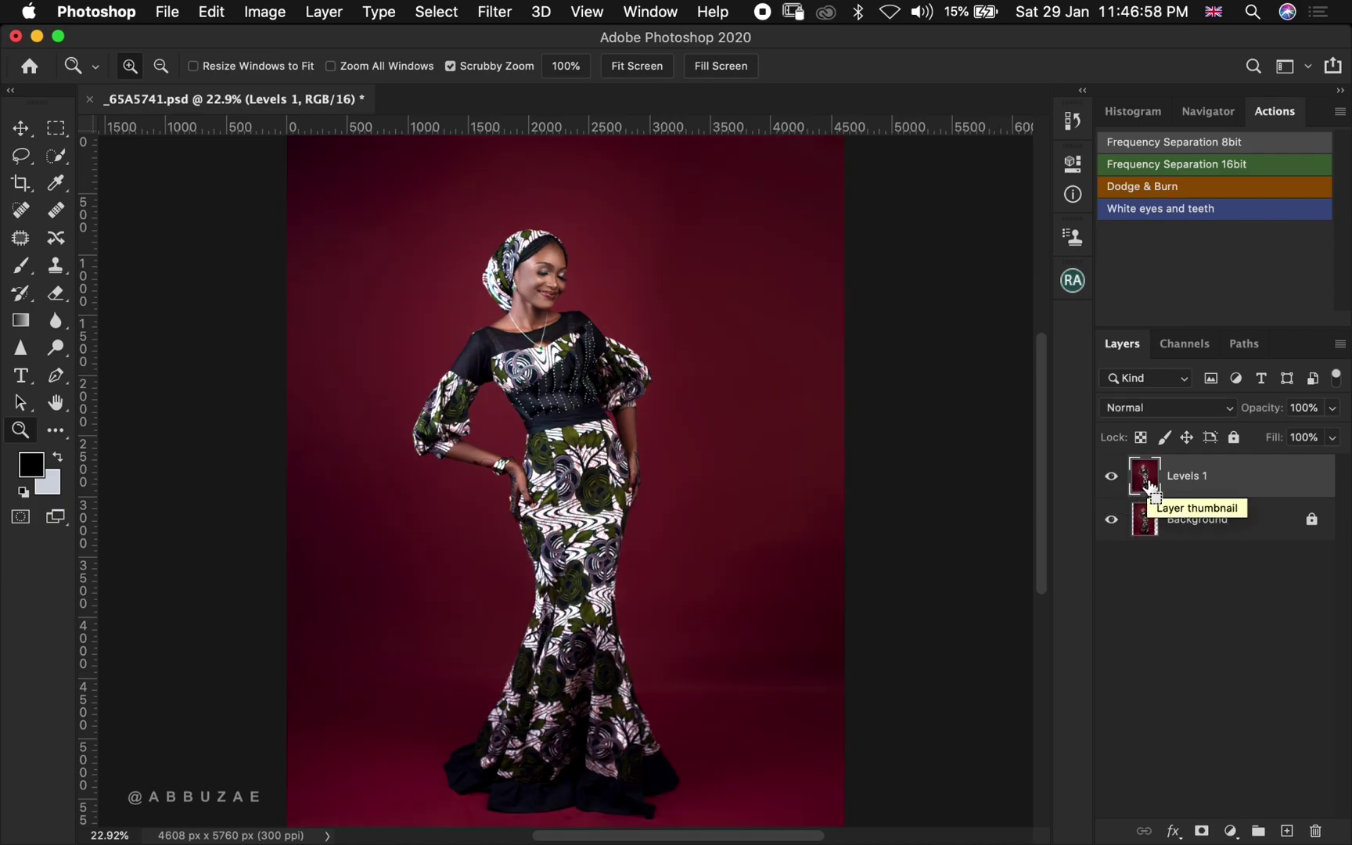
- Duplicate Levels 1 and load the saved Subject channel as a selection
key(super+j)
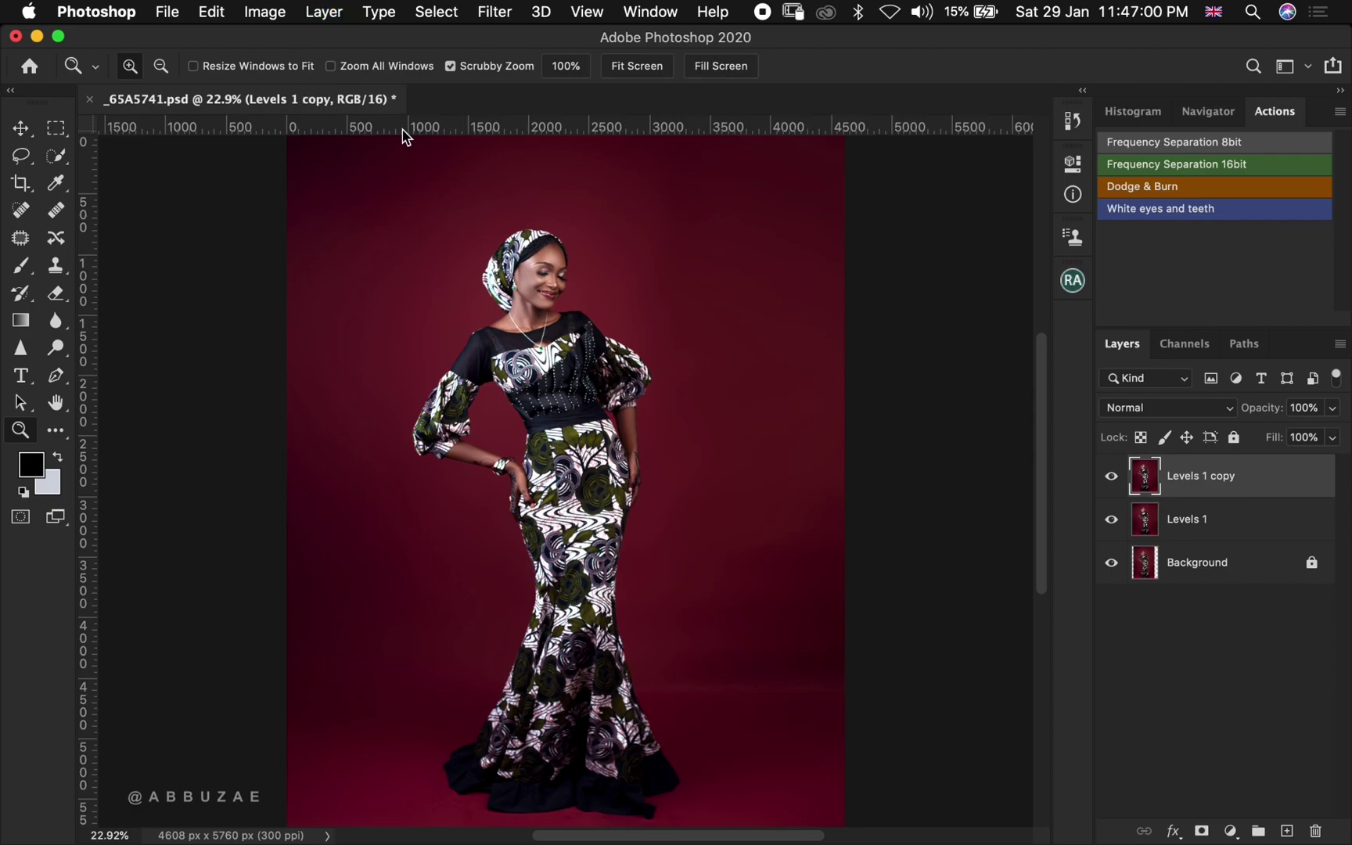
click(443, 14)
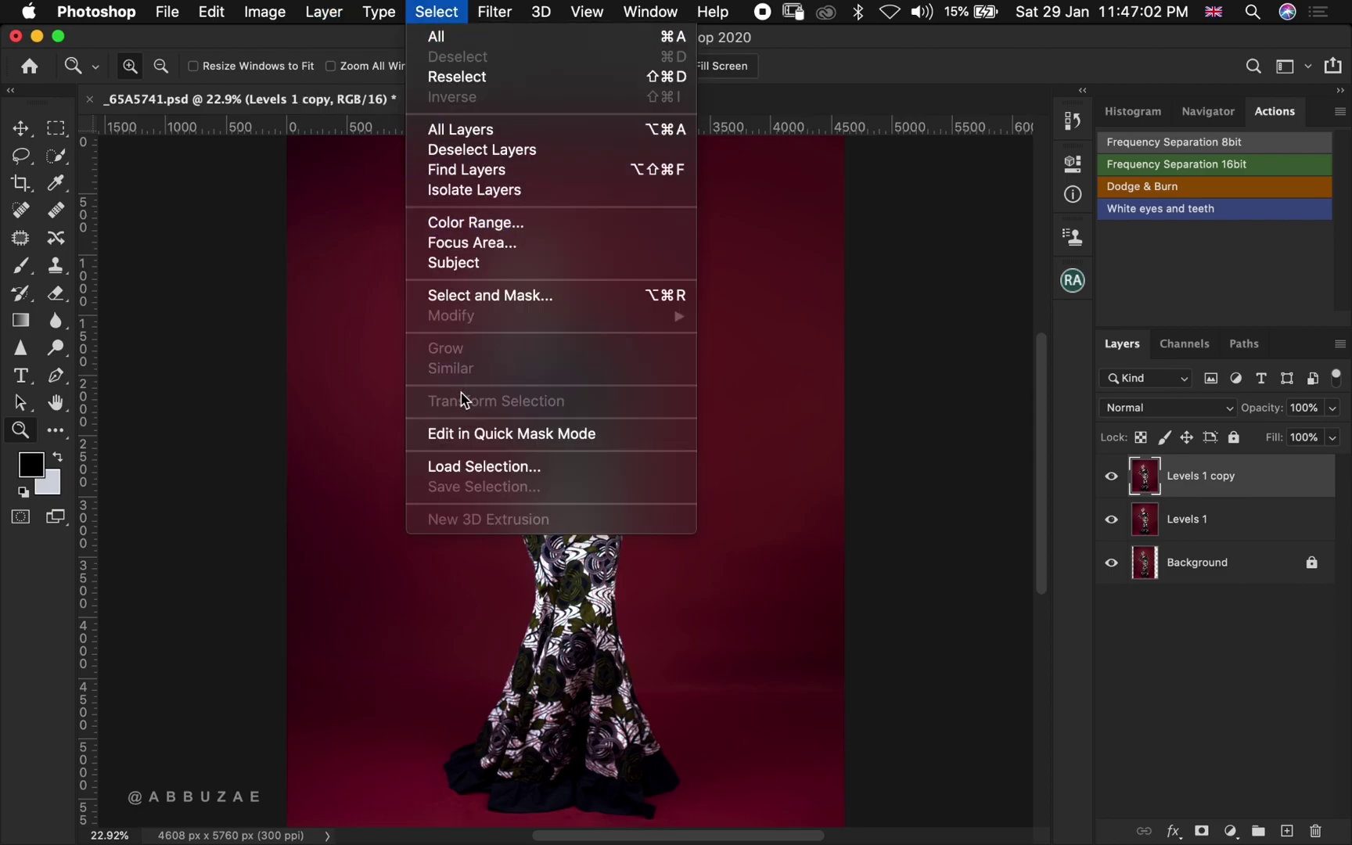
click(613, 467)
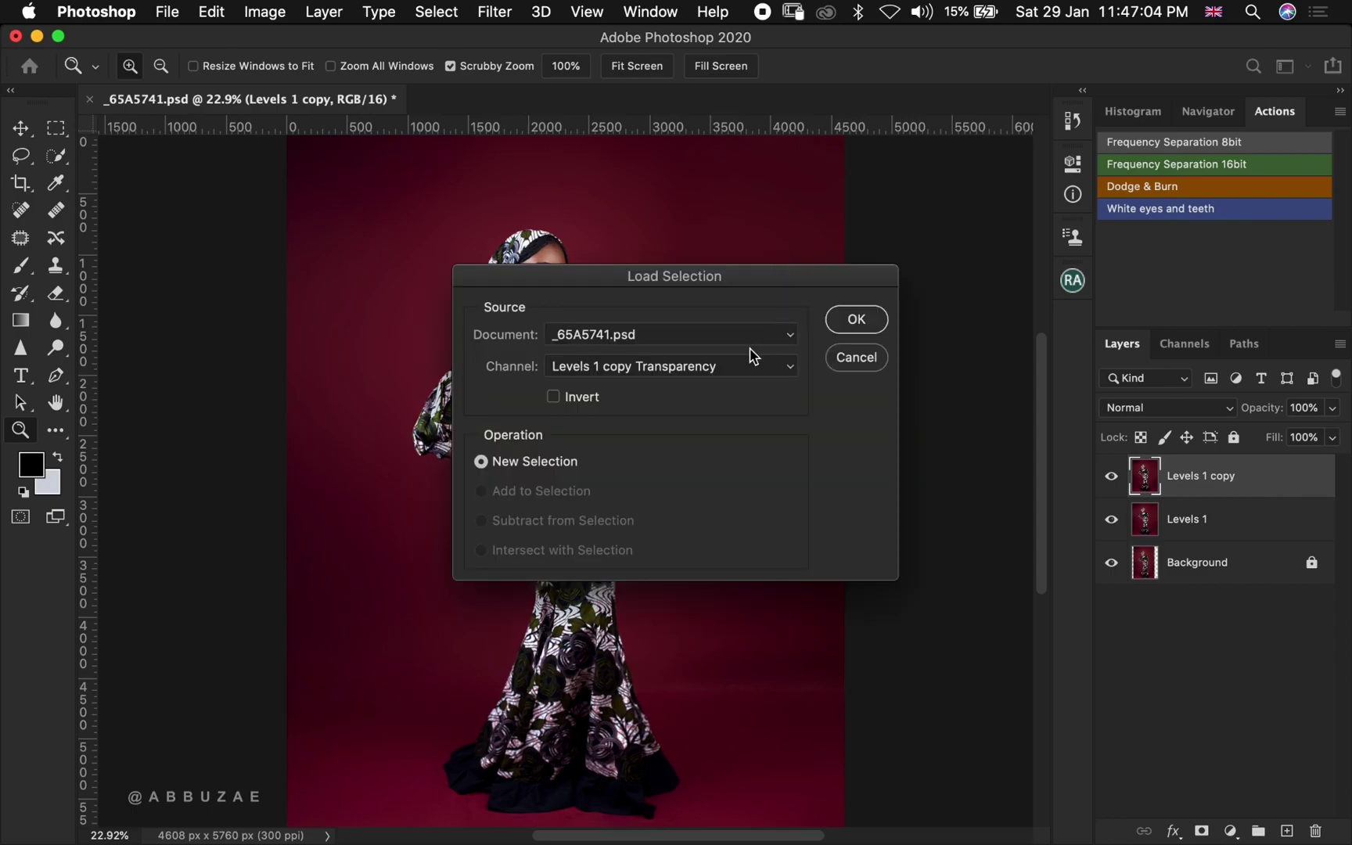
click(725, 365)
click(632, 398)
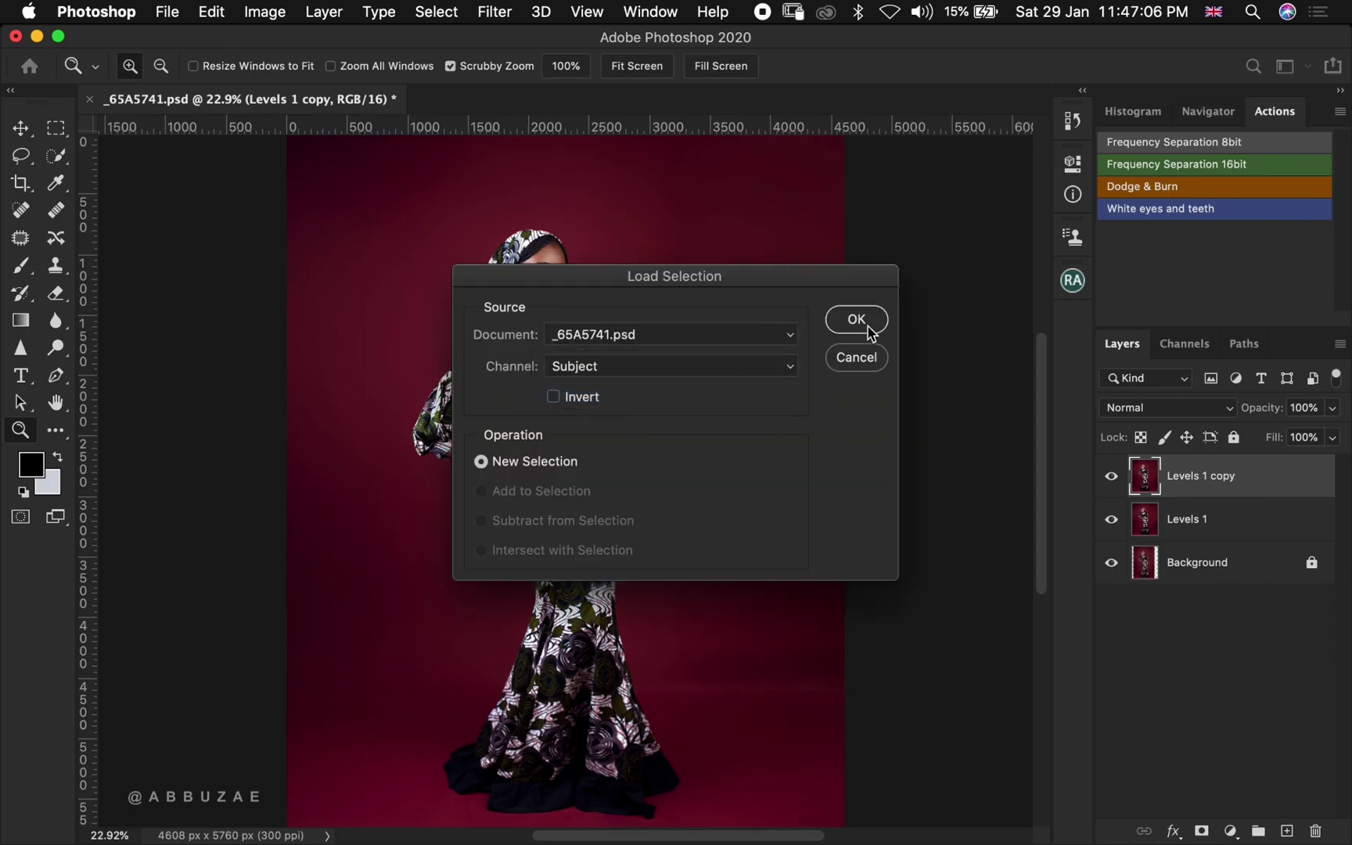
click(864, 325)
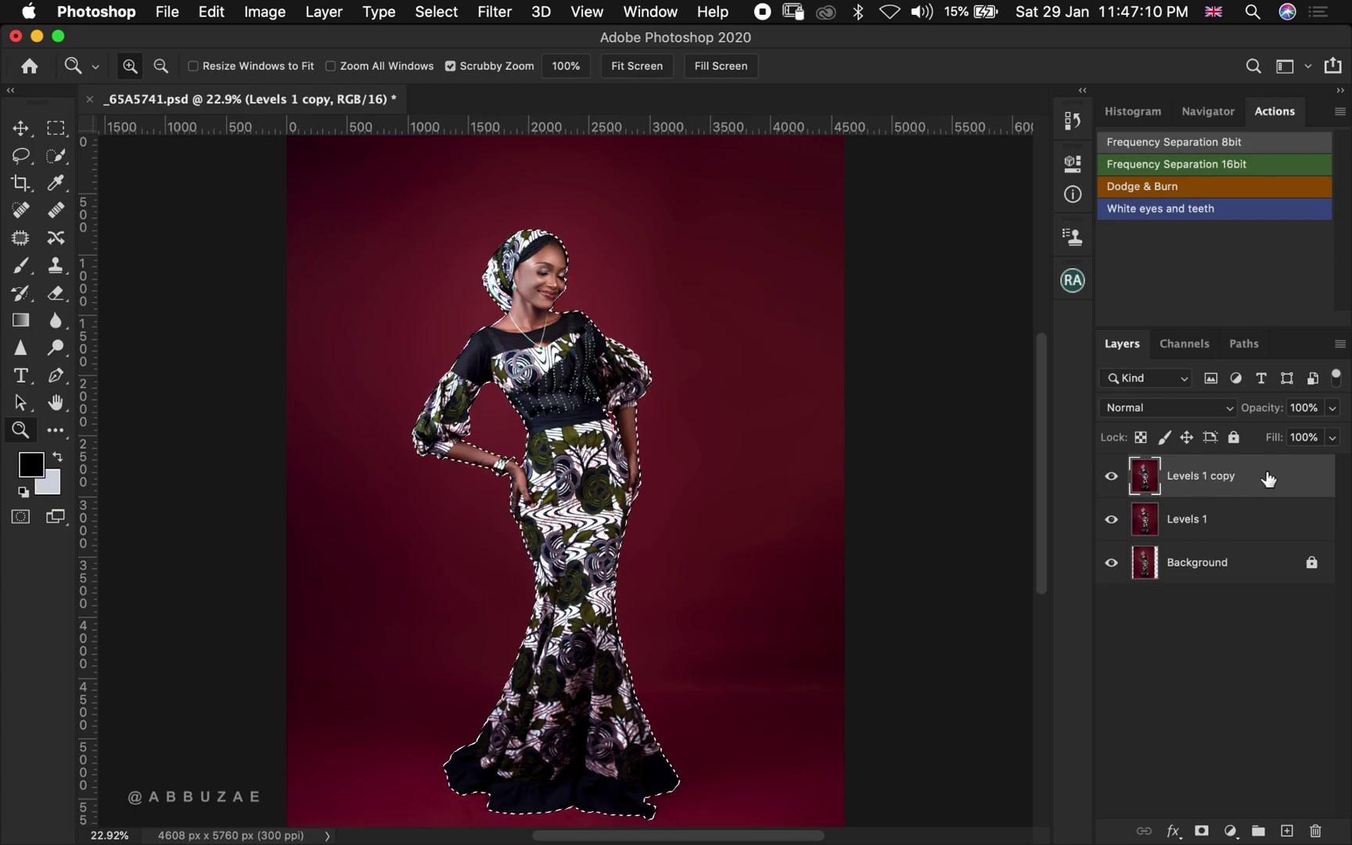
- Mask the Levels 1 copy layer to the selected woman
click(1111, 479)
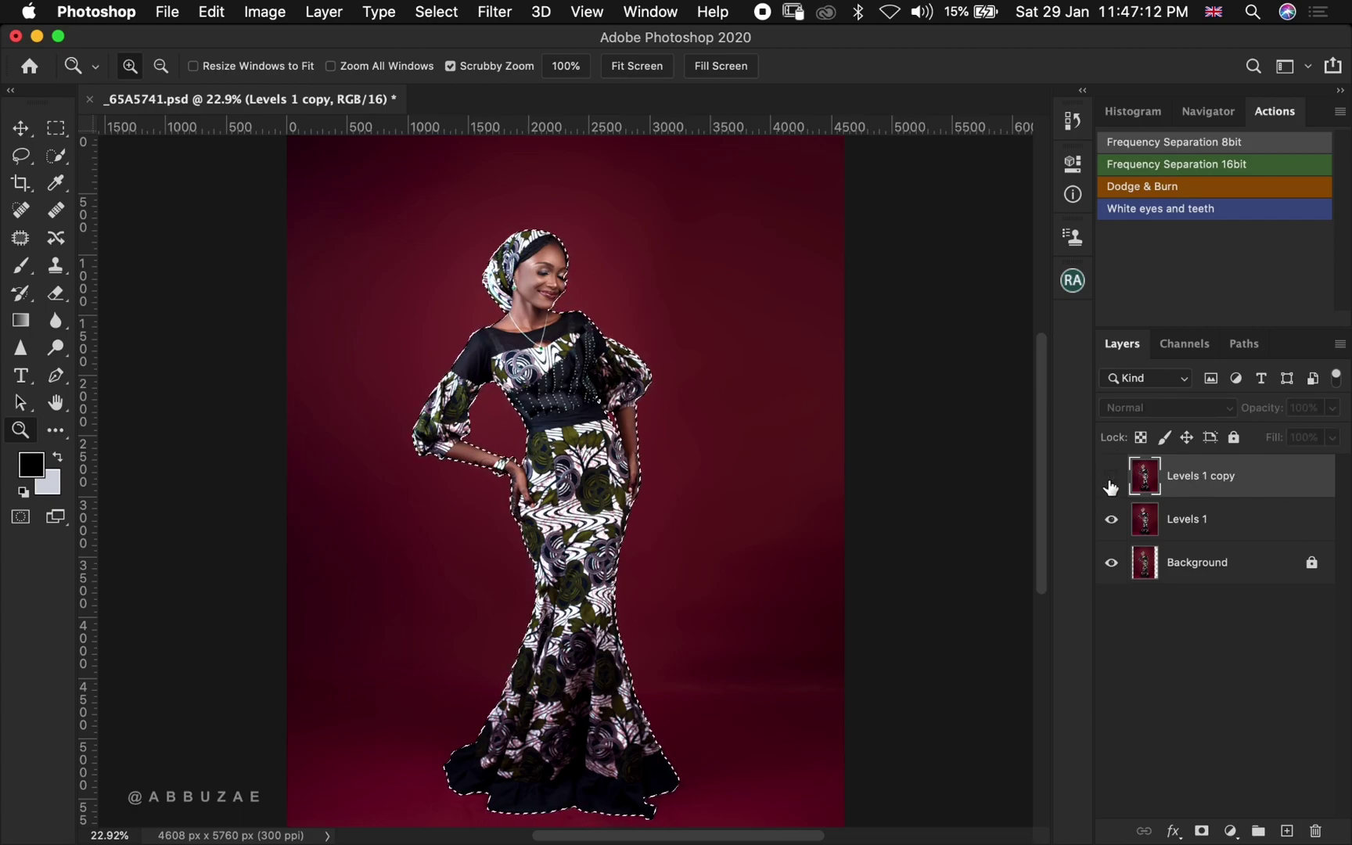
click(1111, 479)
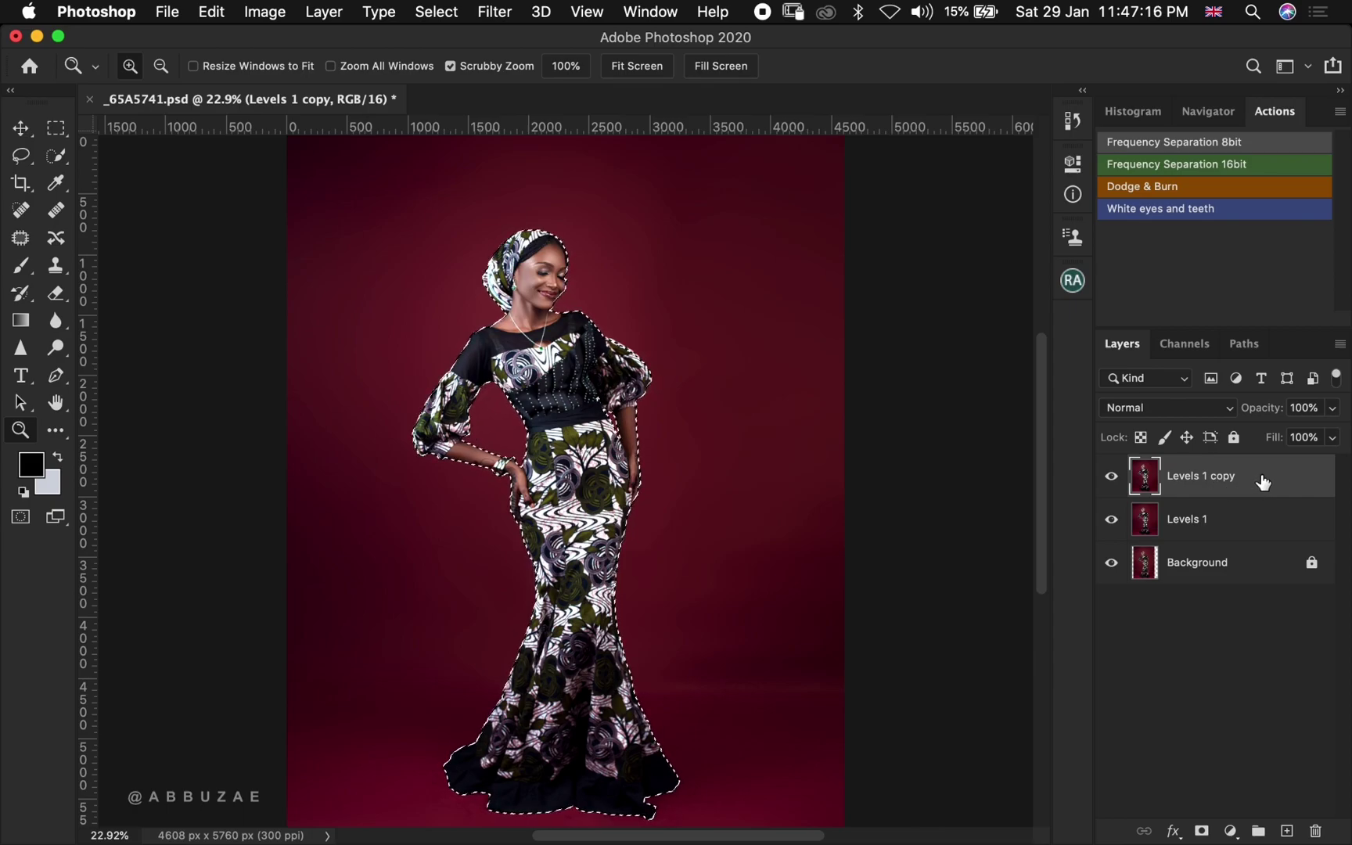
click(1201, 830)
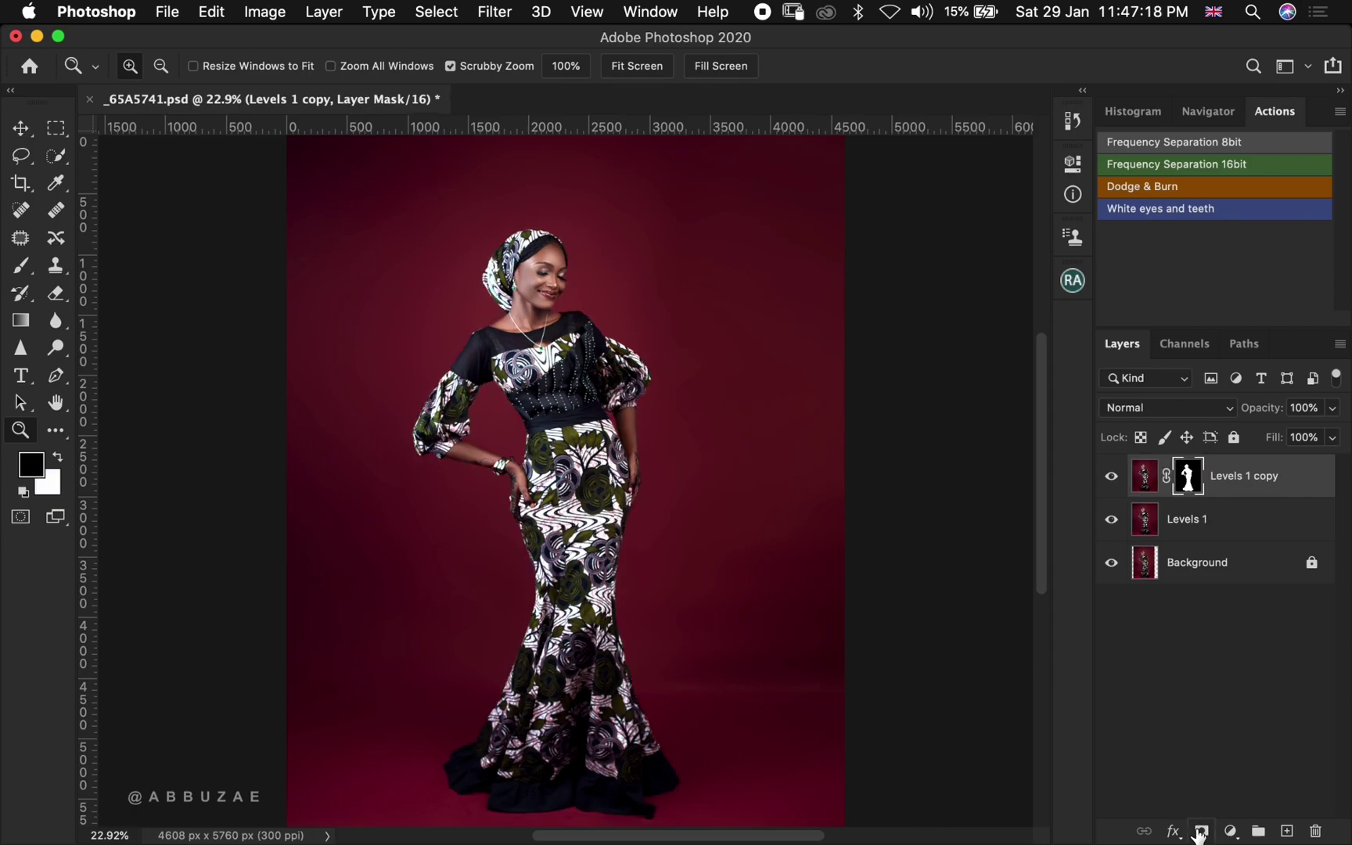
- Toggle Levels 1, Background and Levels 1 copy to check the cut-out, ending with Levels 1 visible
click(1112, 520)
click(1111, 563)
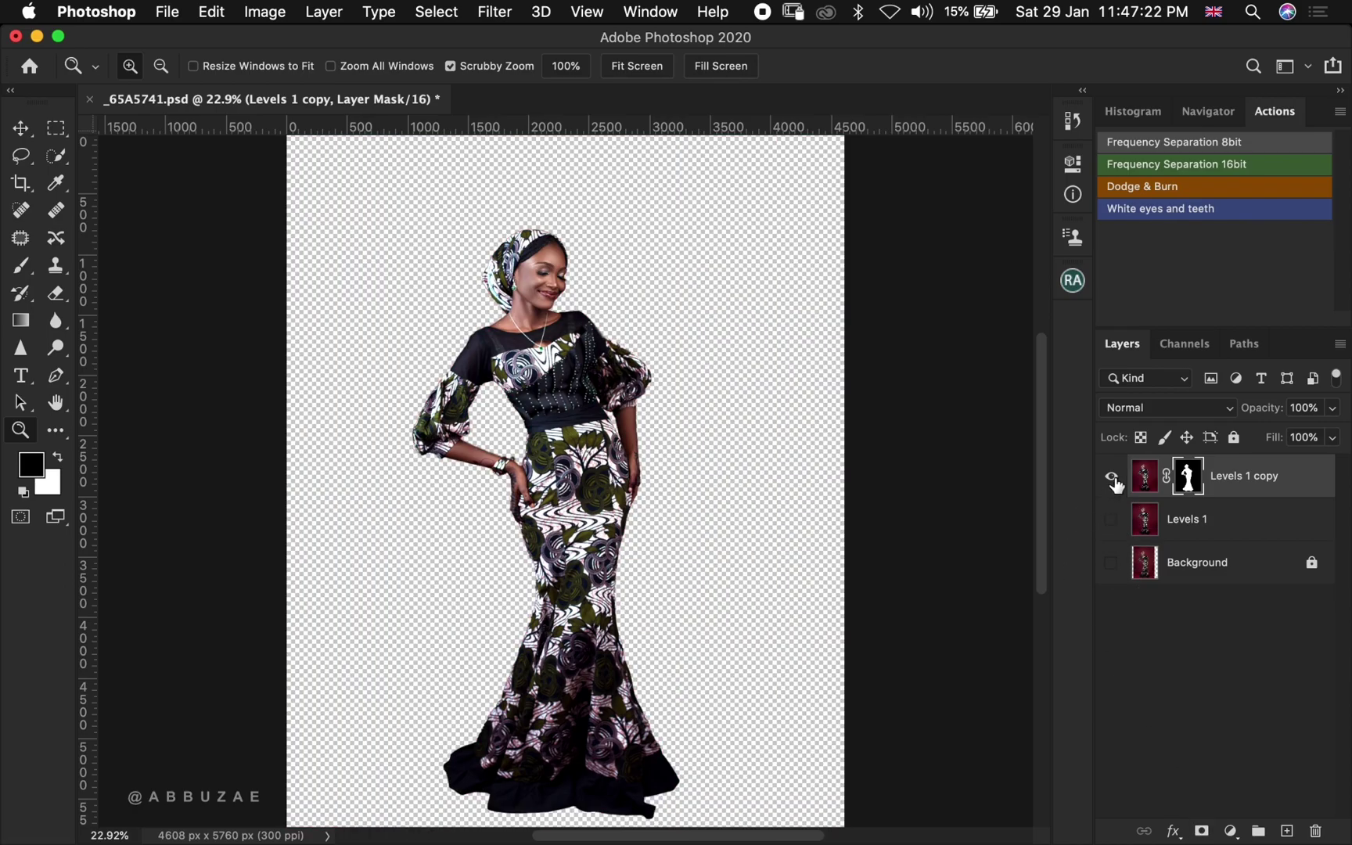
click(1112, 478)
click(1112, 478)
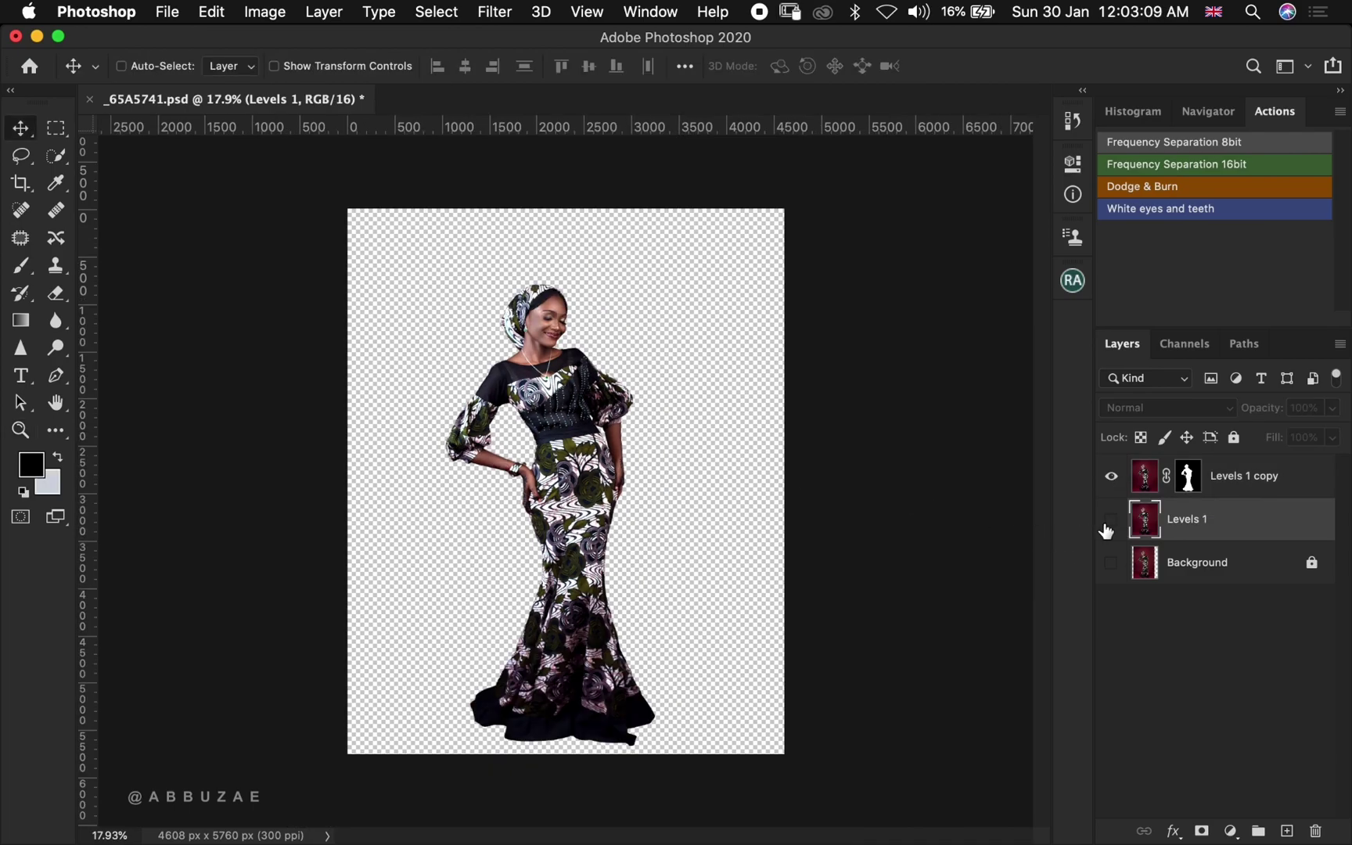
click(1111, 523)
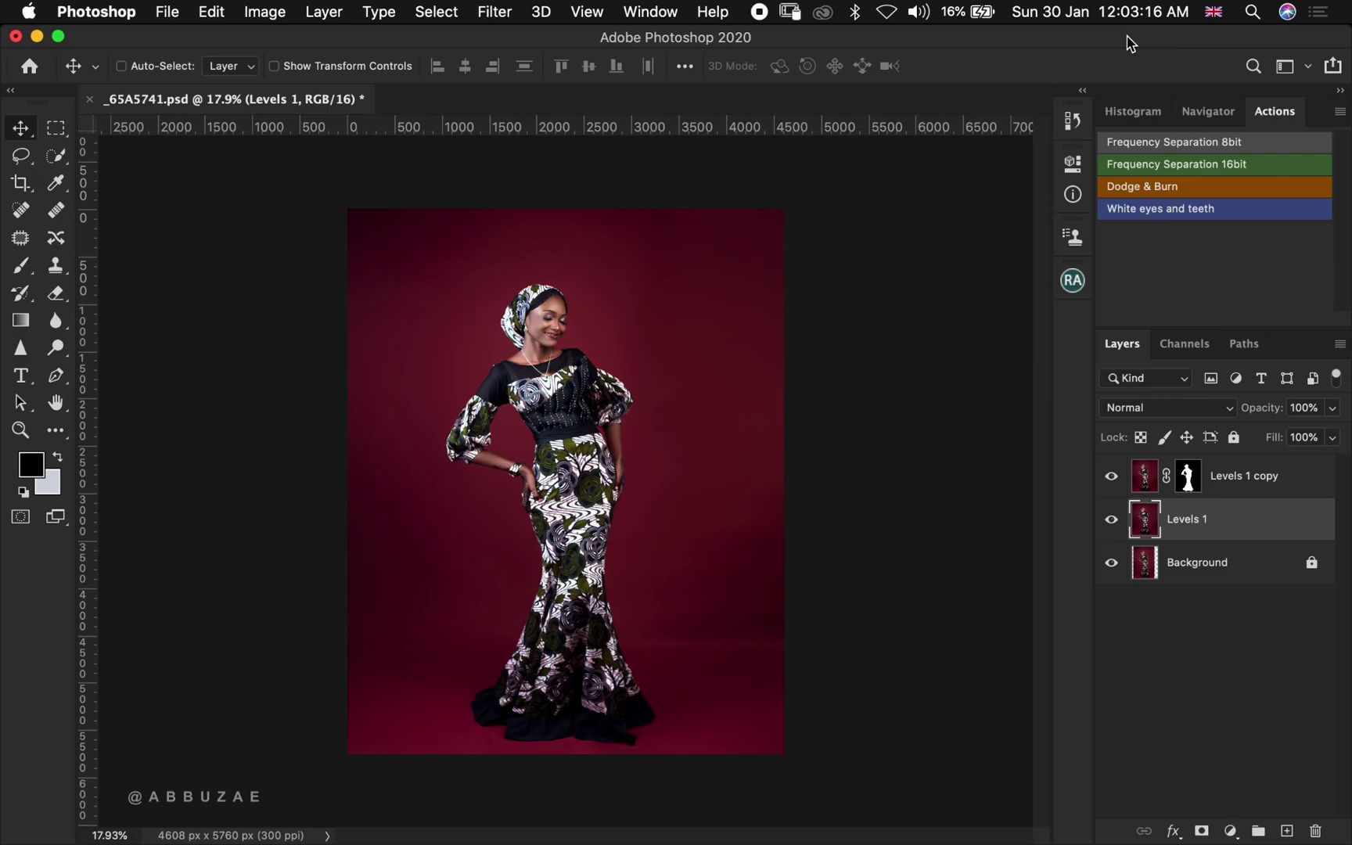
- Move Photoshop aside and open the desktop folder, then Stocks, in Finder
drag(1128, 43, 697, 43)
click(1141, 226)
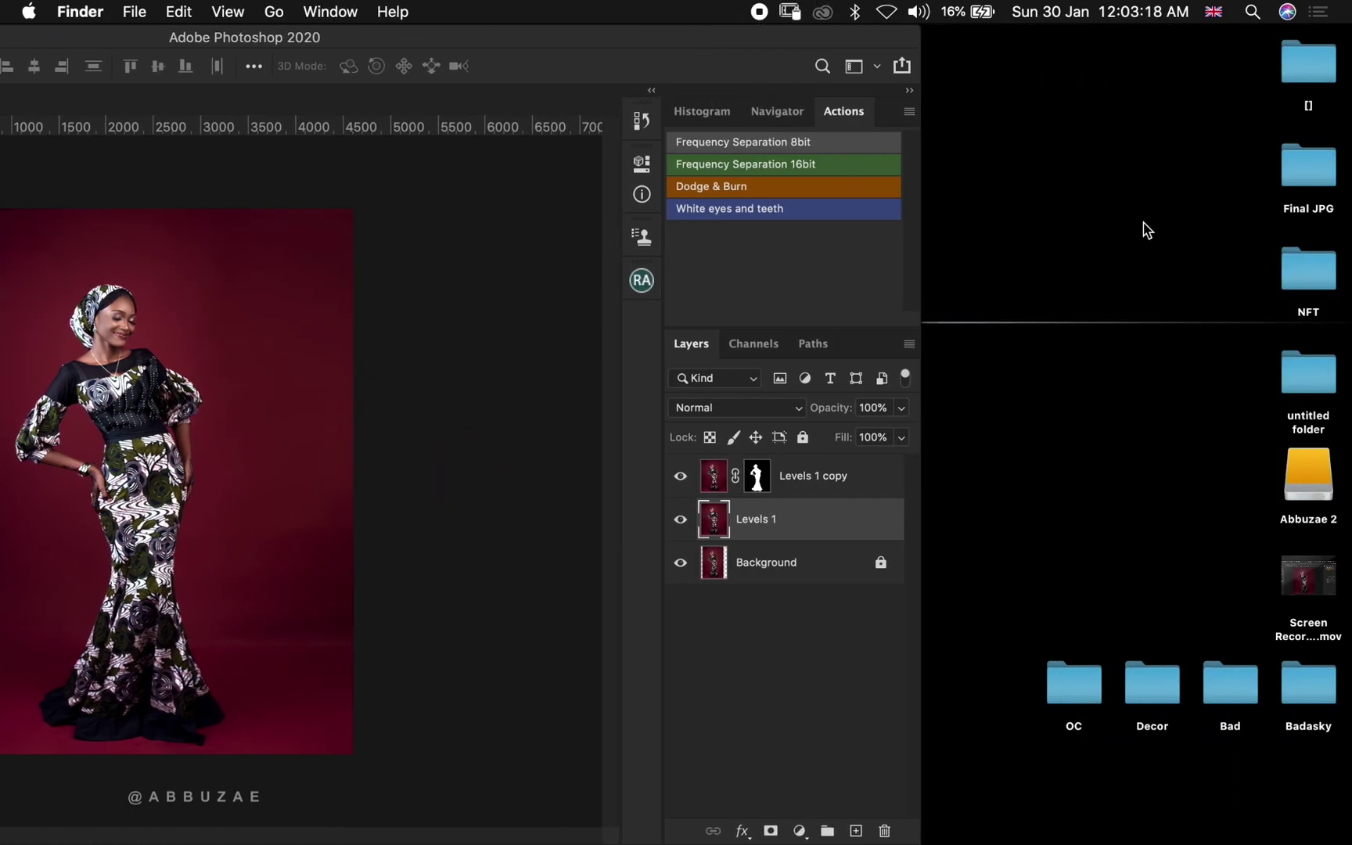
click(1309, 89)
double_click(1272, 89)
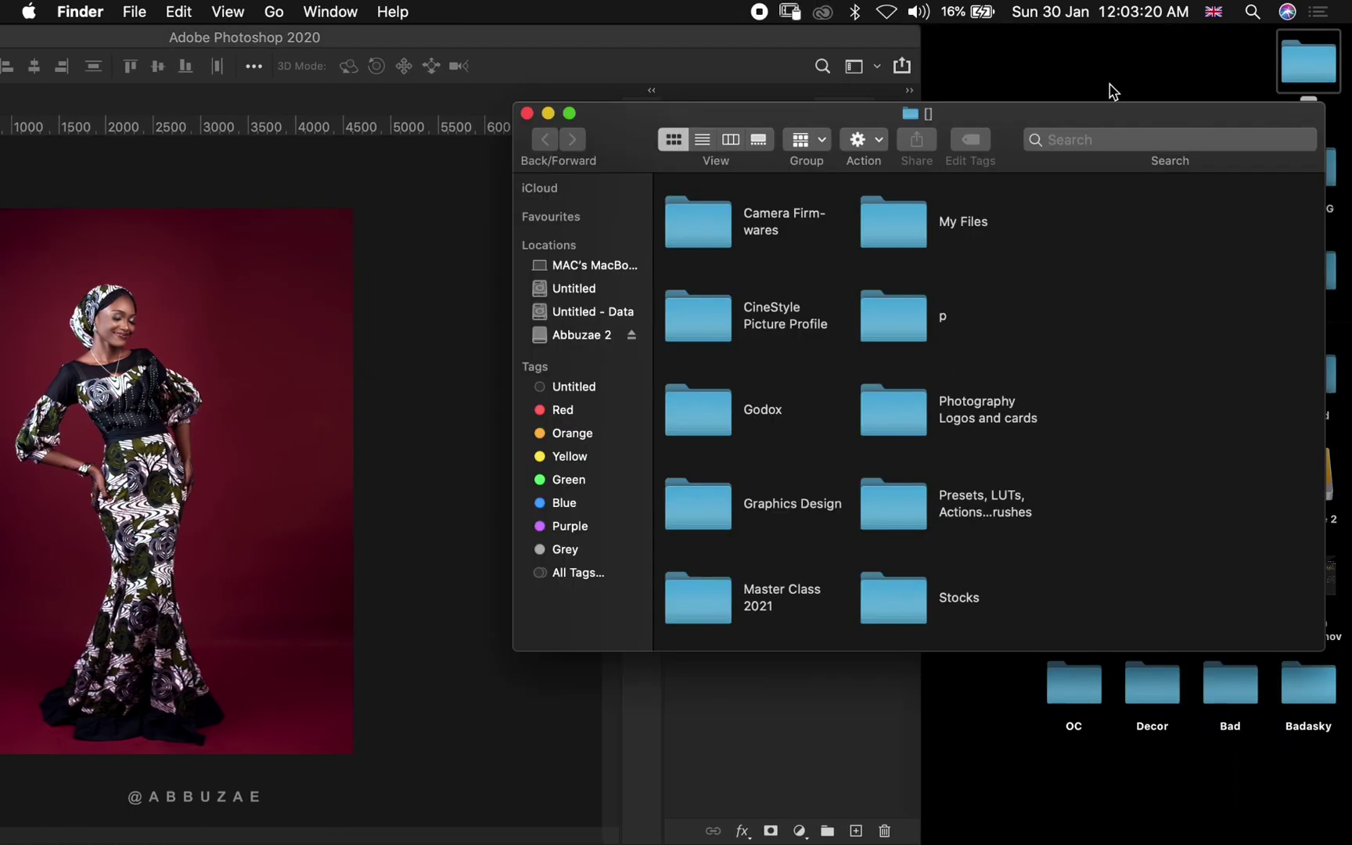
click(898, 604)
double_click(898, 604)
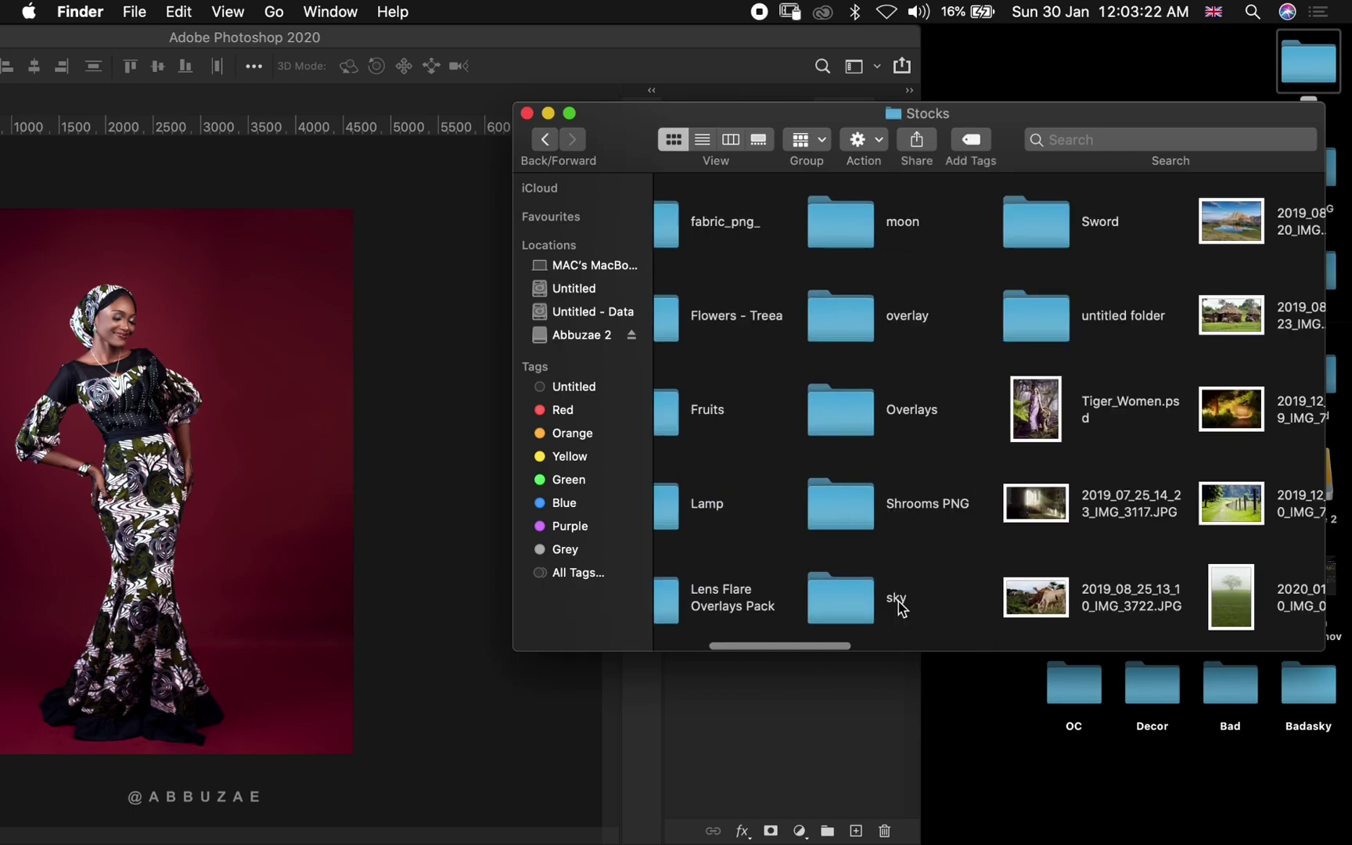
- Open the sky folder and drag 2019_07_30_14_39_IMG_3256.JPG into the document
scroll(861, 454, left, 5)
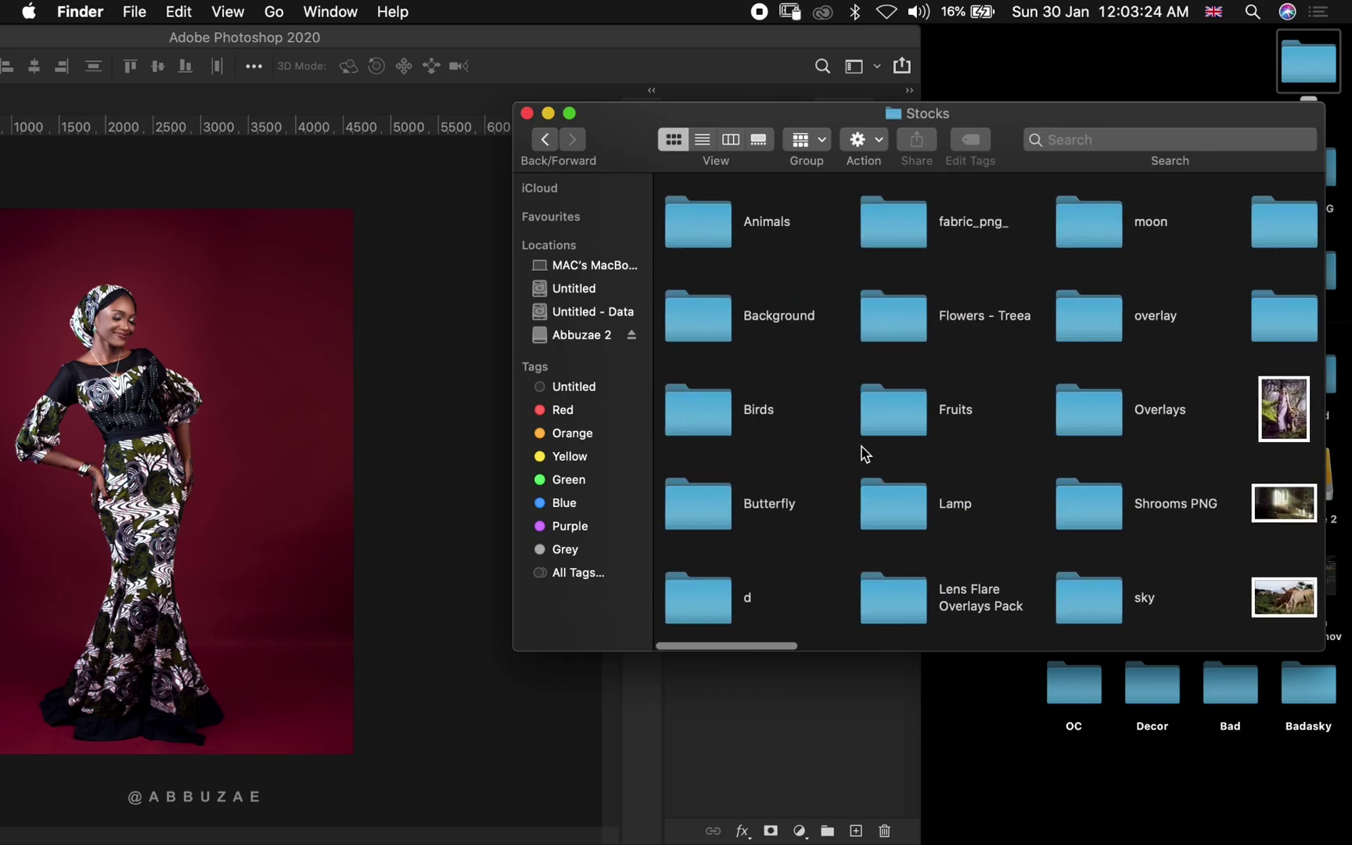
scroll(865, 454, right, 2)
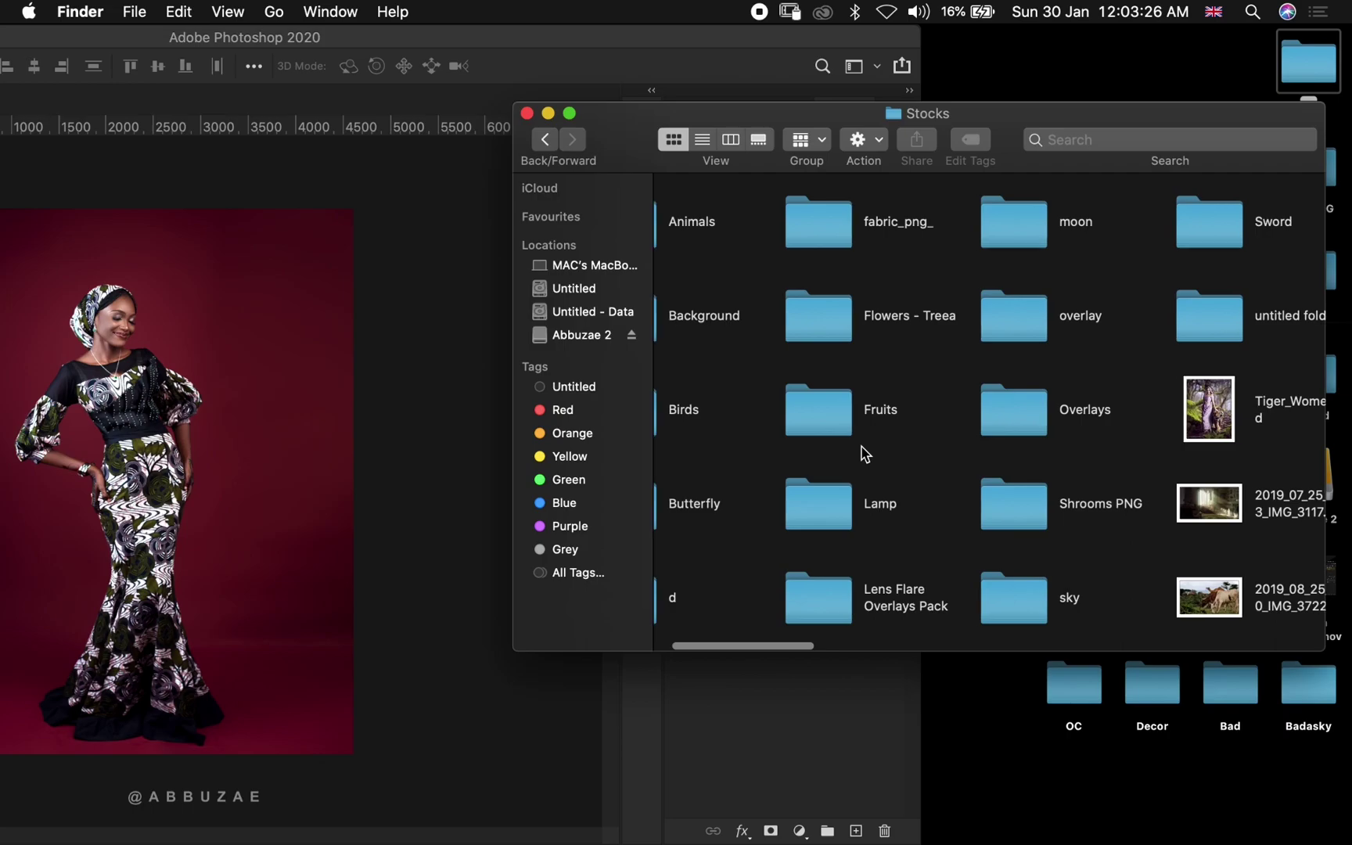
scroll(865, 454, left, 2)
double_click(1081, 591)
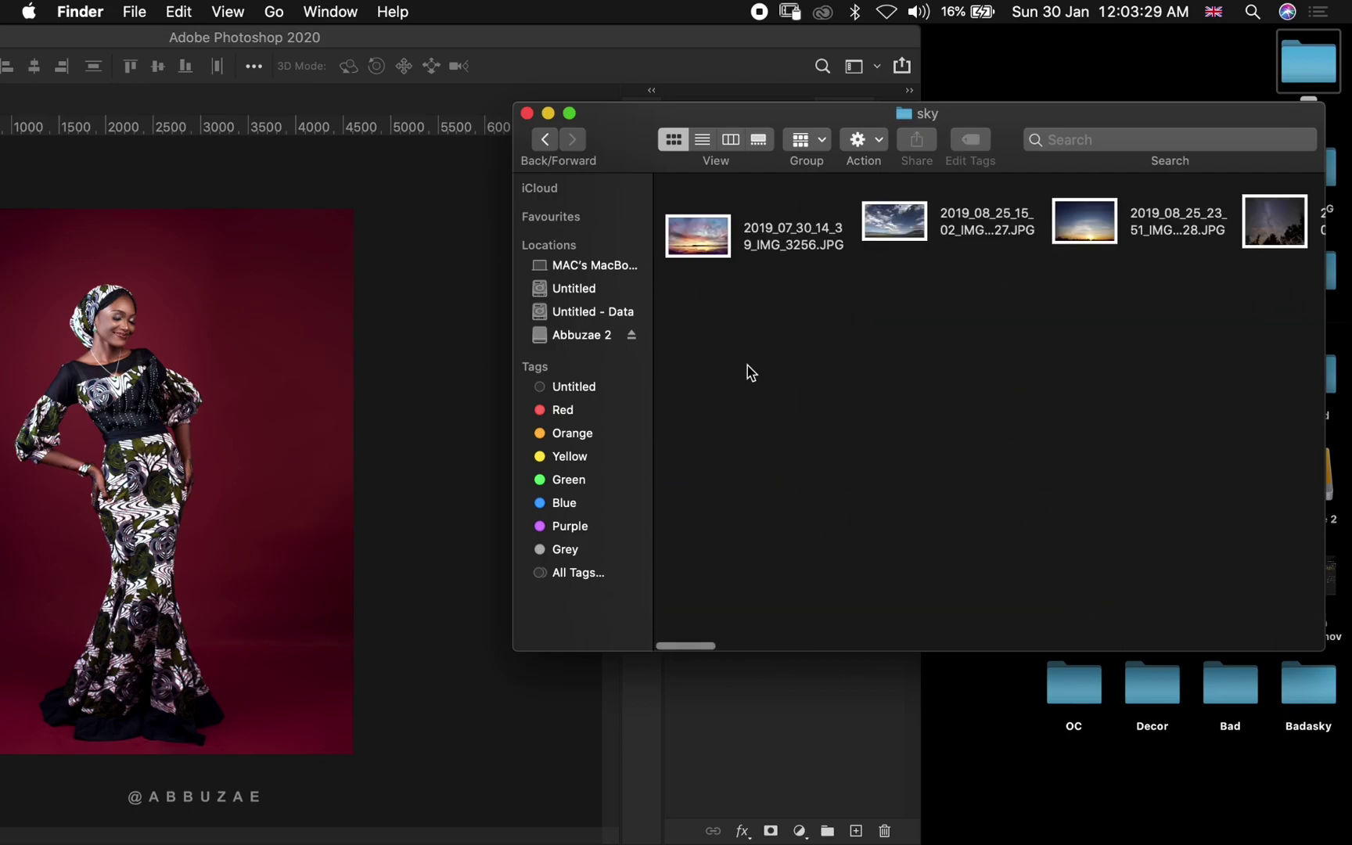
click(698, 238)
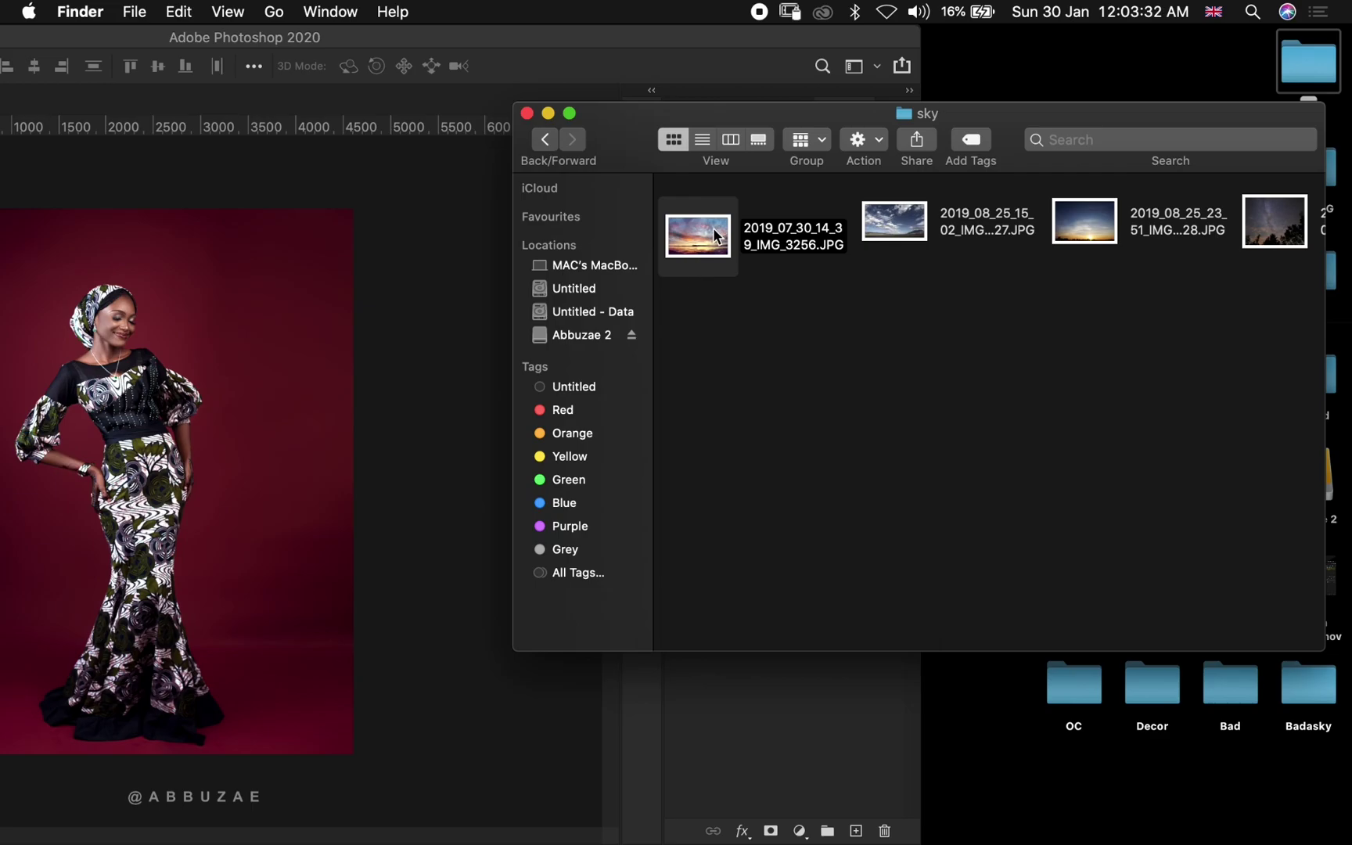
drag(713, 229, 136, 388)
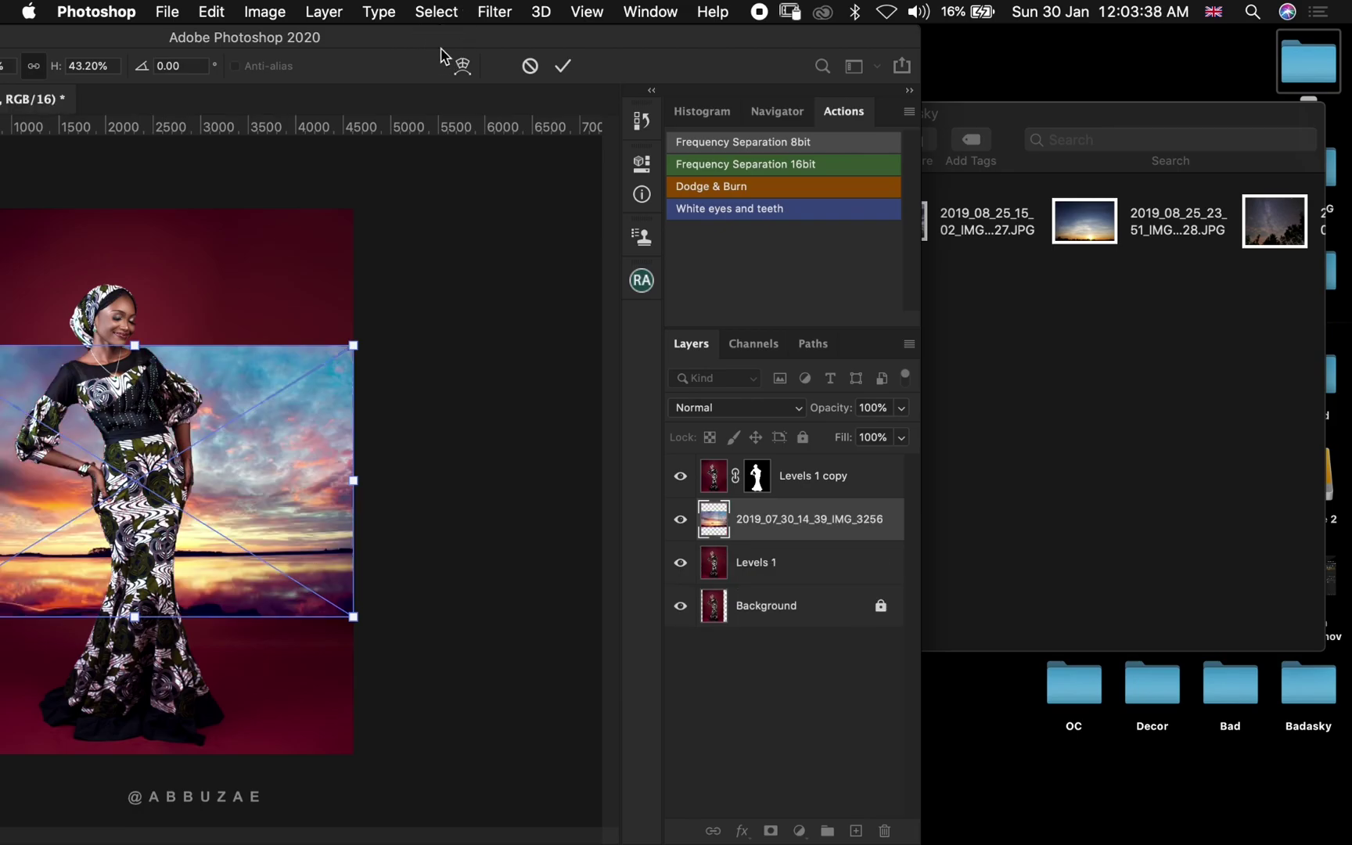
- Maximize the window, scale the sunset sky up to cover the top and nudge it right
double_click(485, 39)
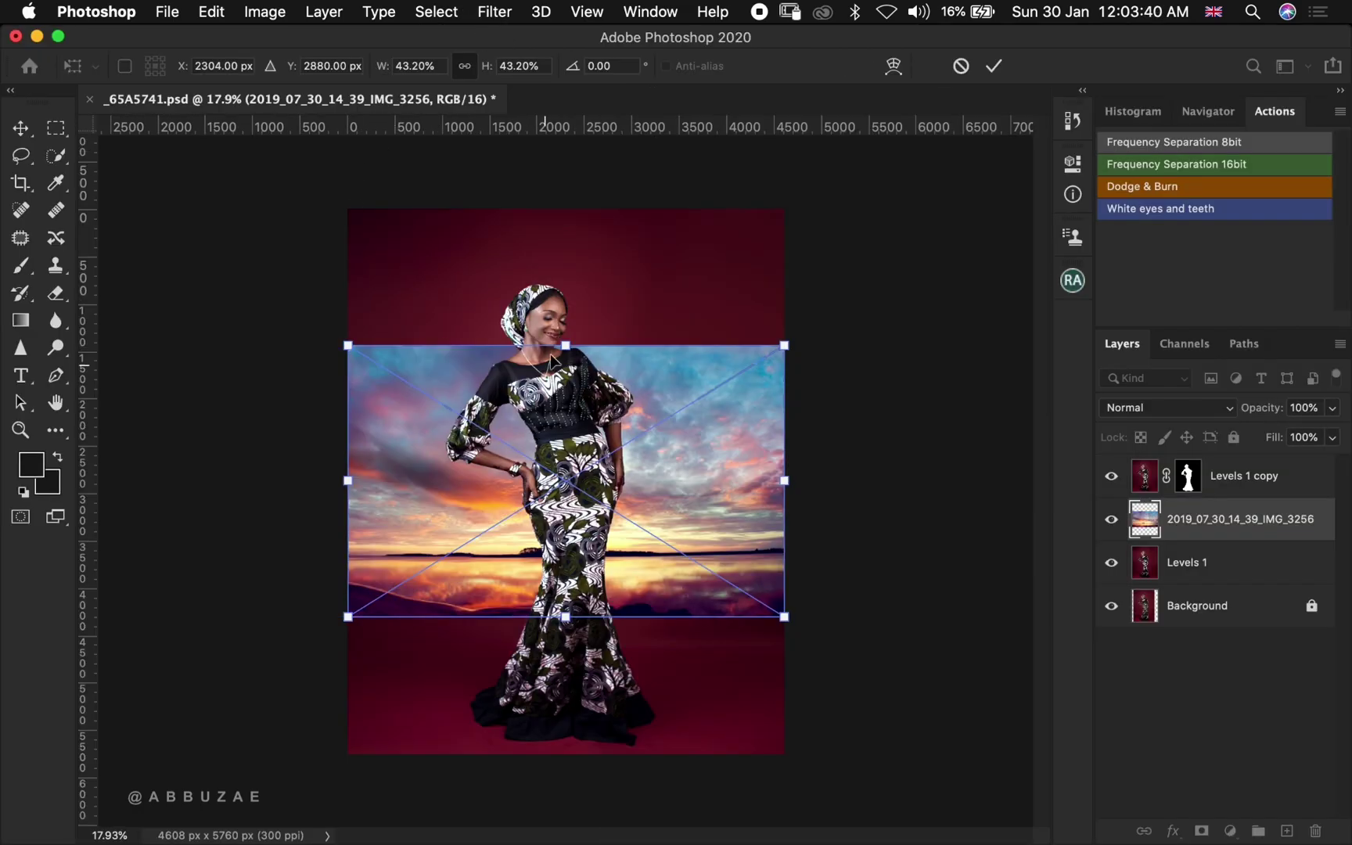
drag(566, 346, 574, 179)
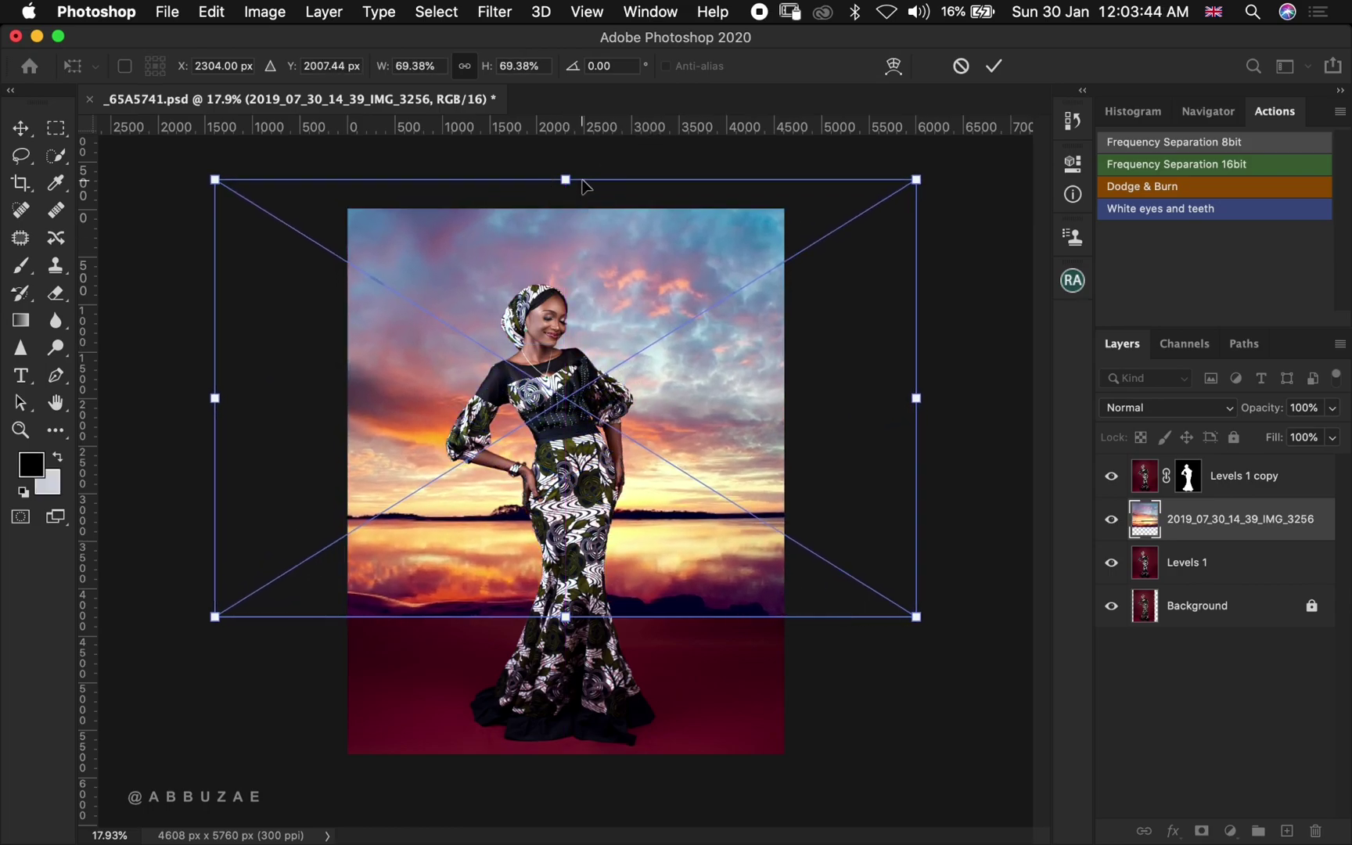
drag(562, 617, 548, 678)
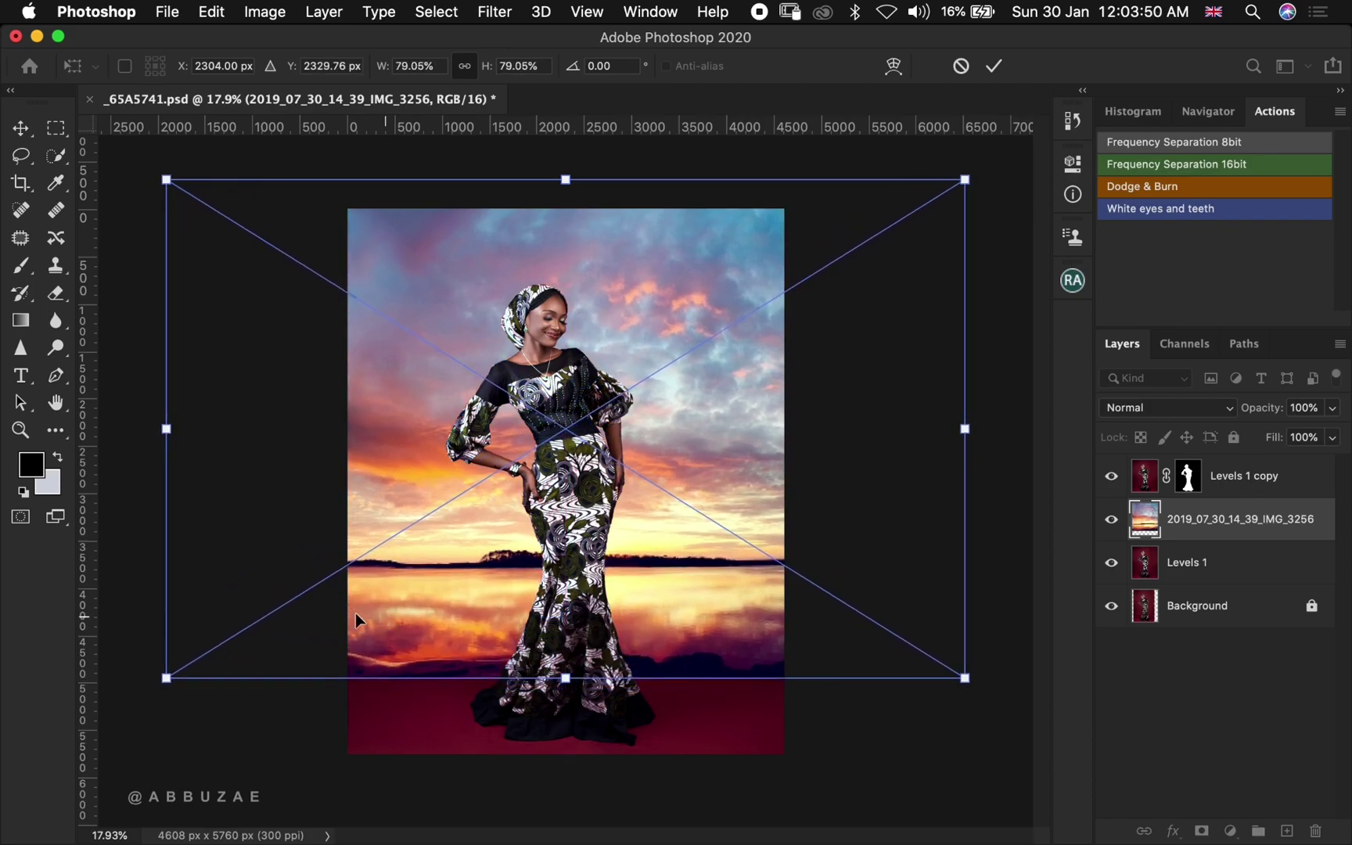
drag(385, 599, 416, 599)
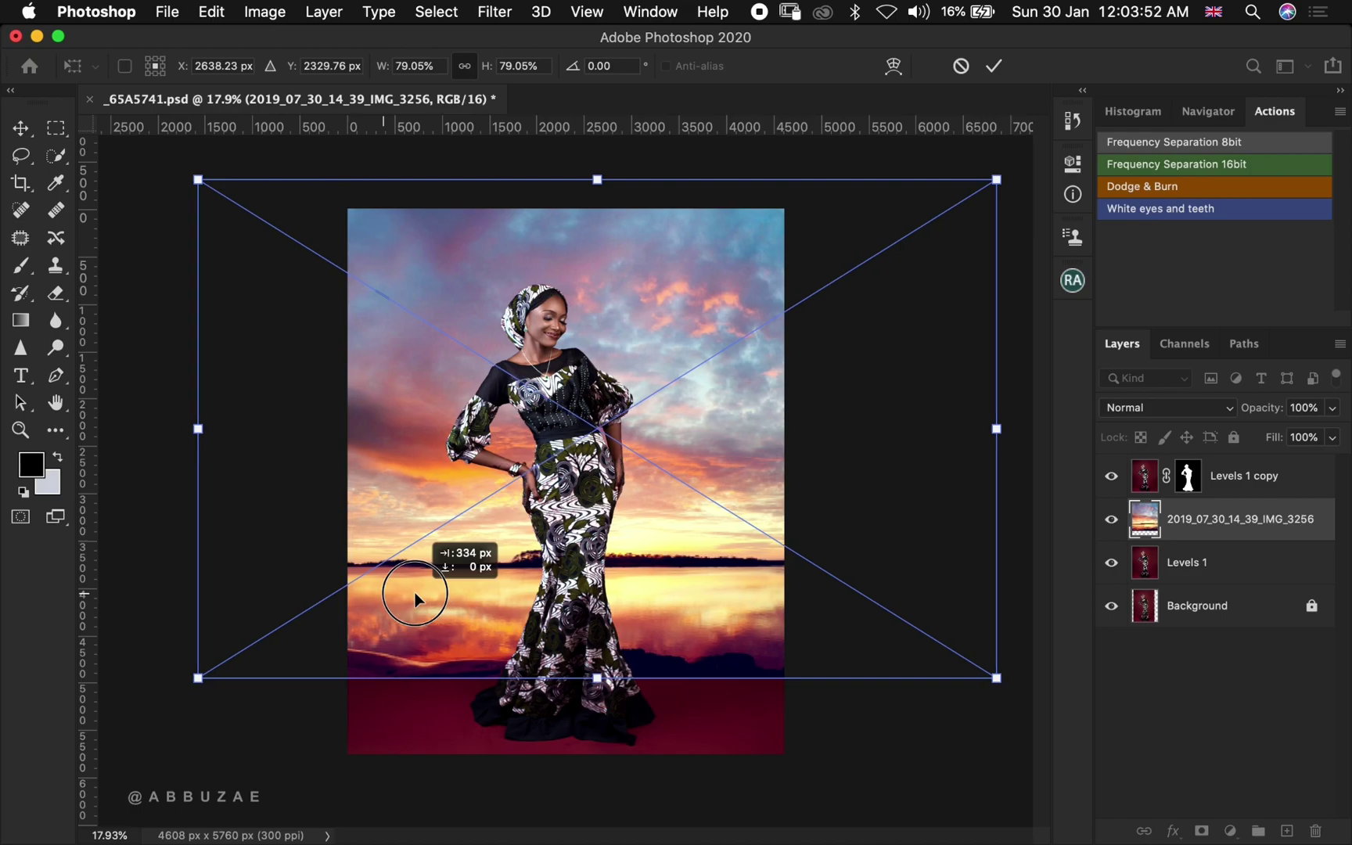
drag(415, 593, 416, 593)
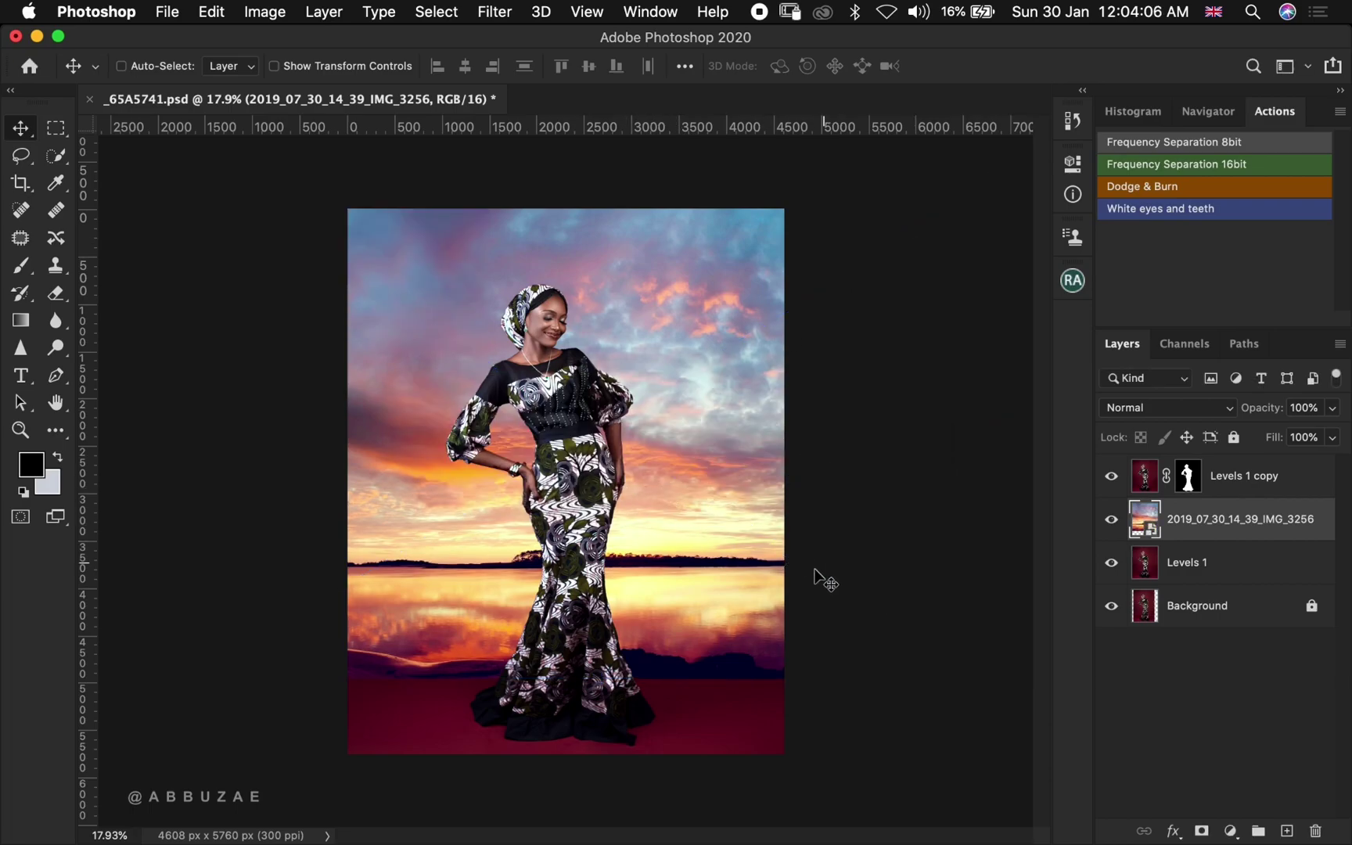
click(1250, 568)
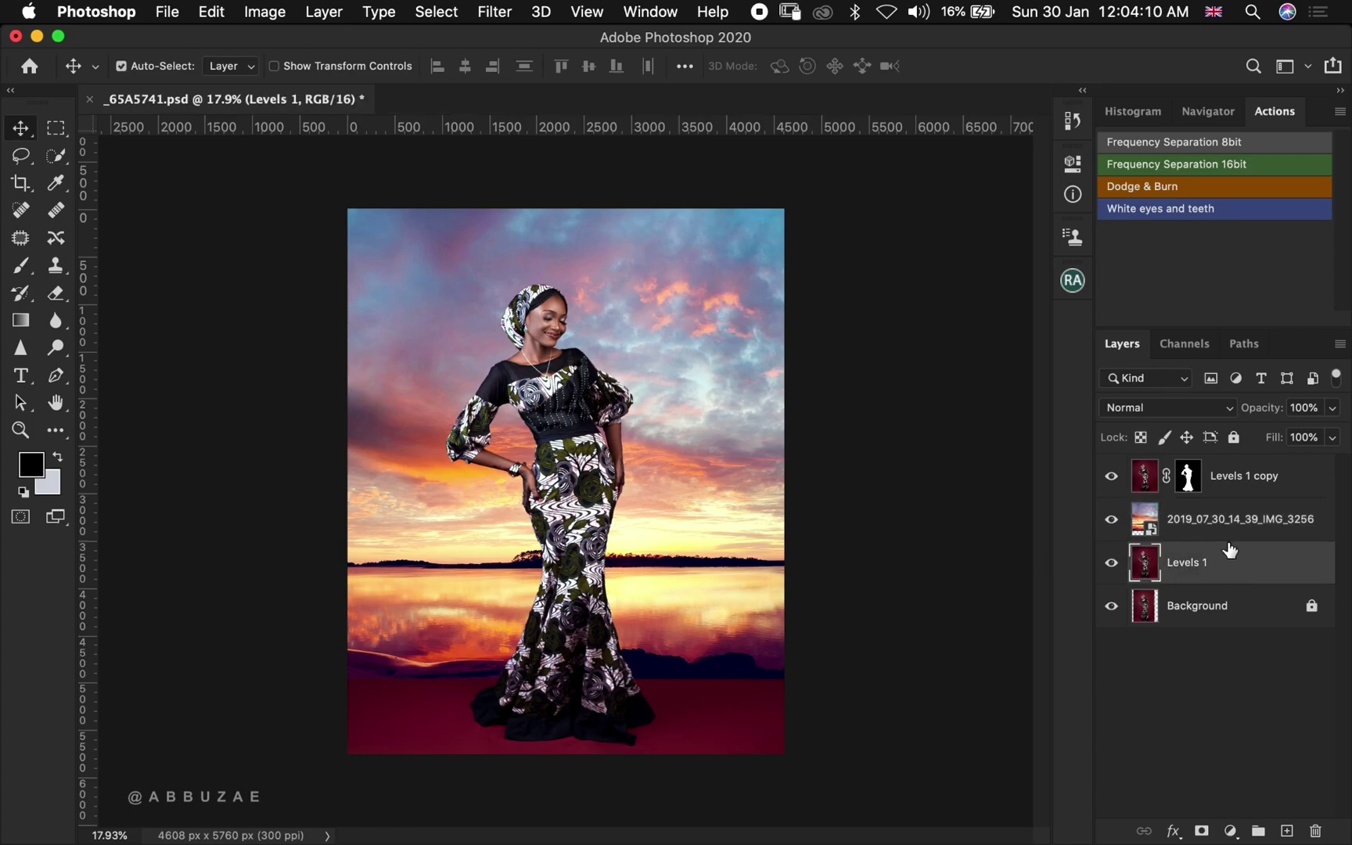
- Duplicate Levels 1 above the sky, mask it, and draw a top-to-bottom gradient fading into the sunset
key(super+j)
drag(1195, 573, 1205, 516)
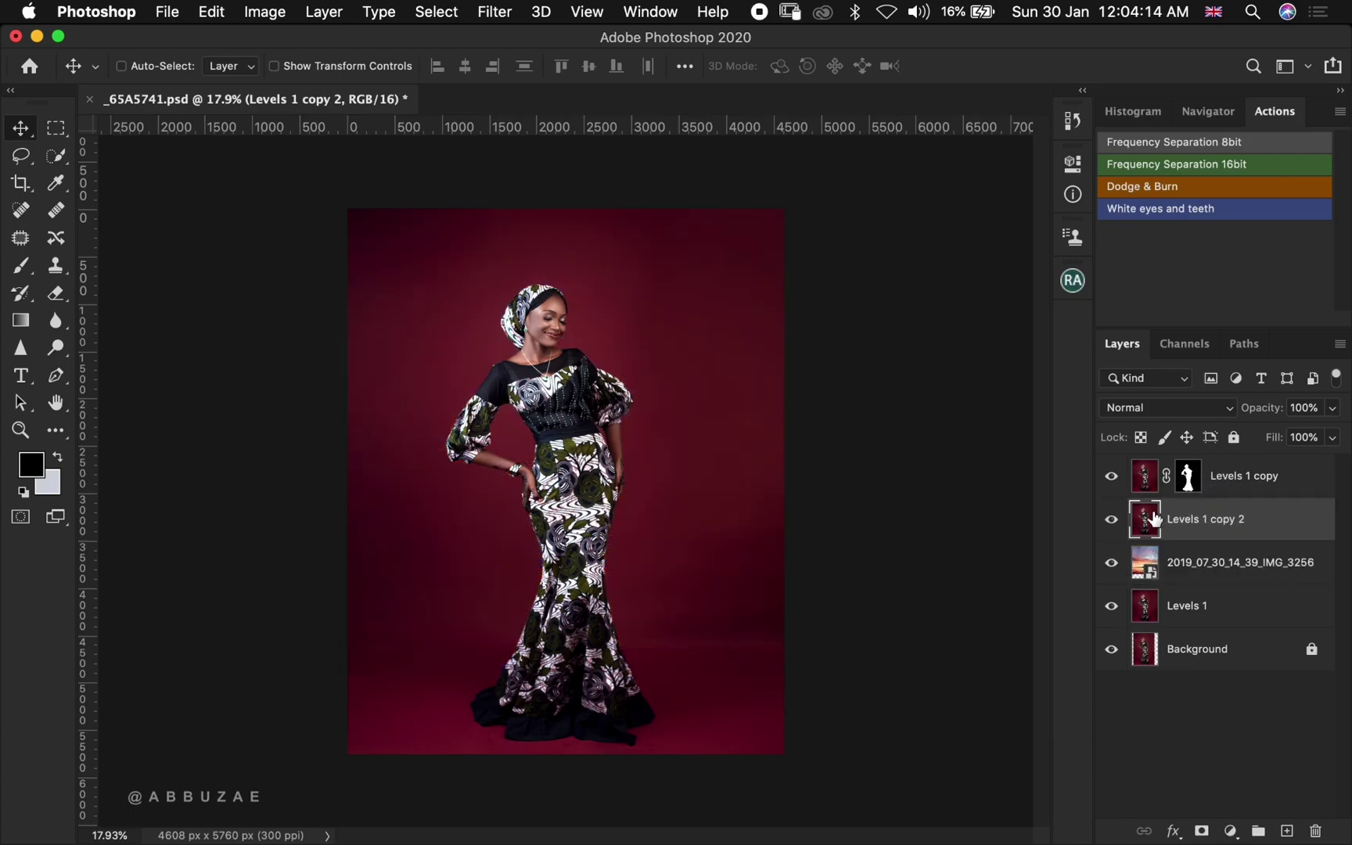
click(1202, 831)
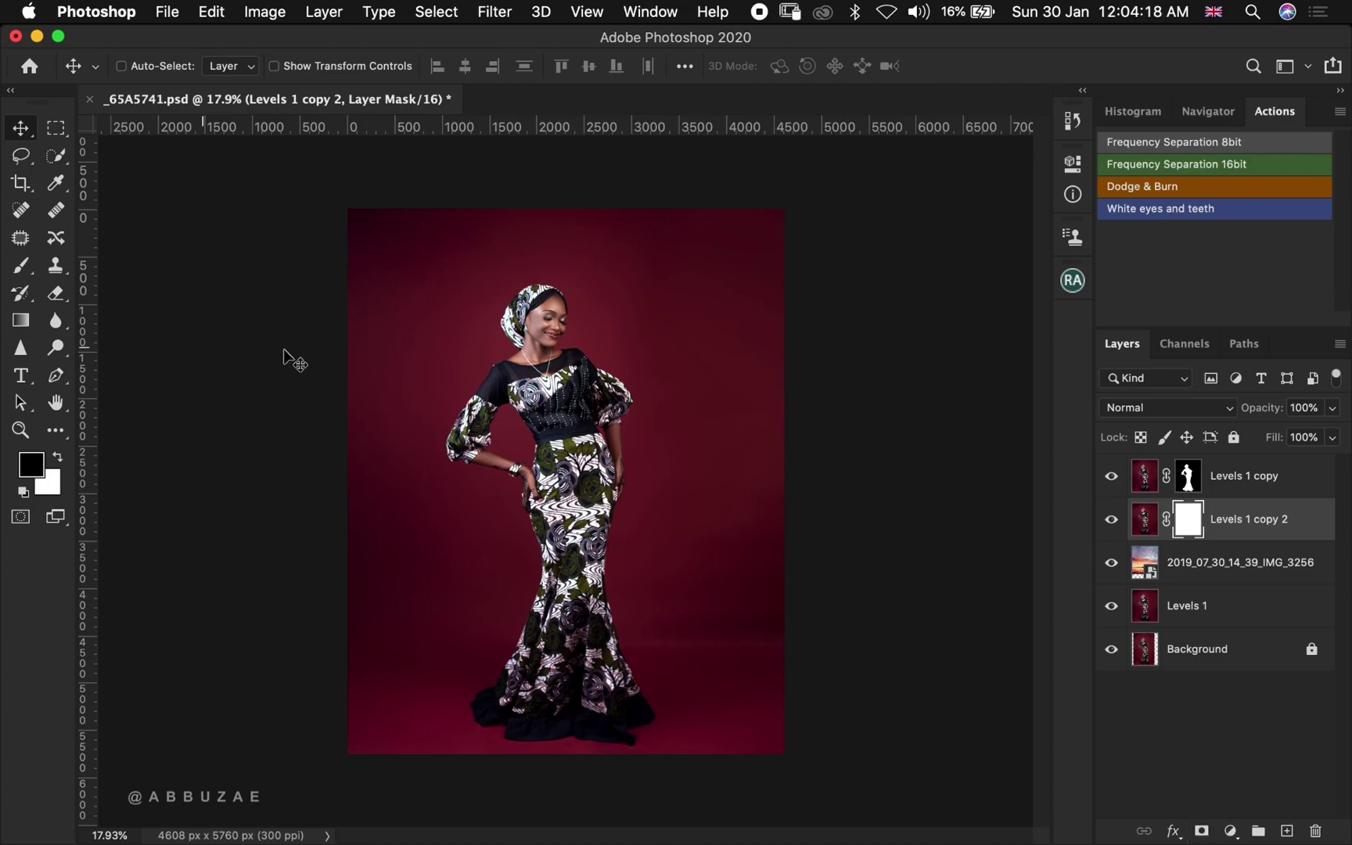
click(19, 321)
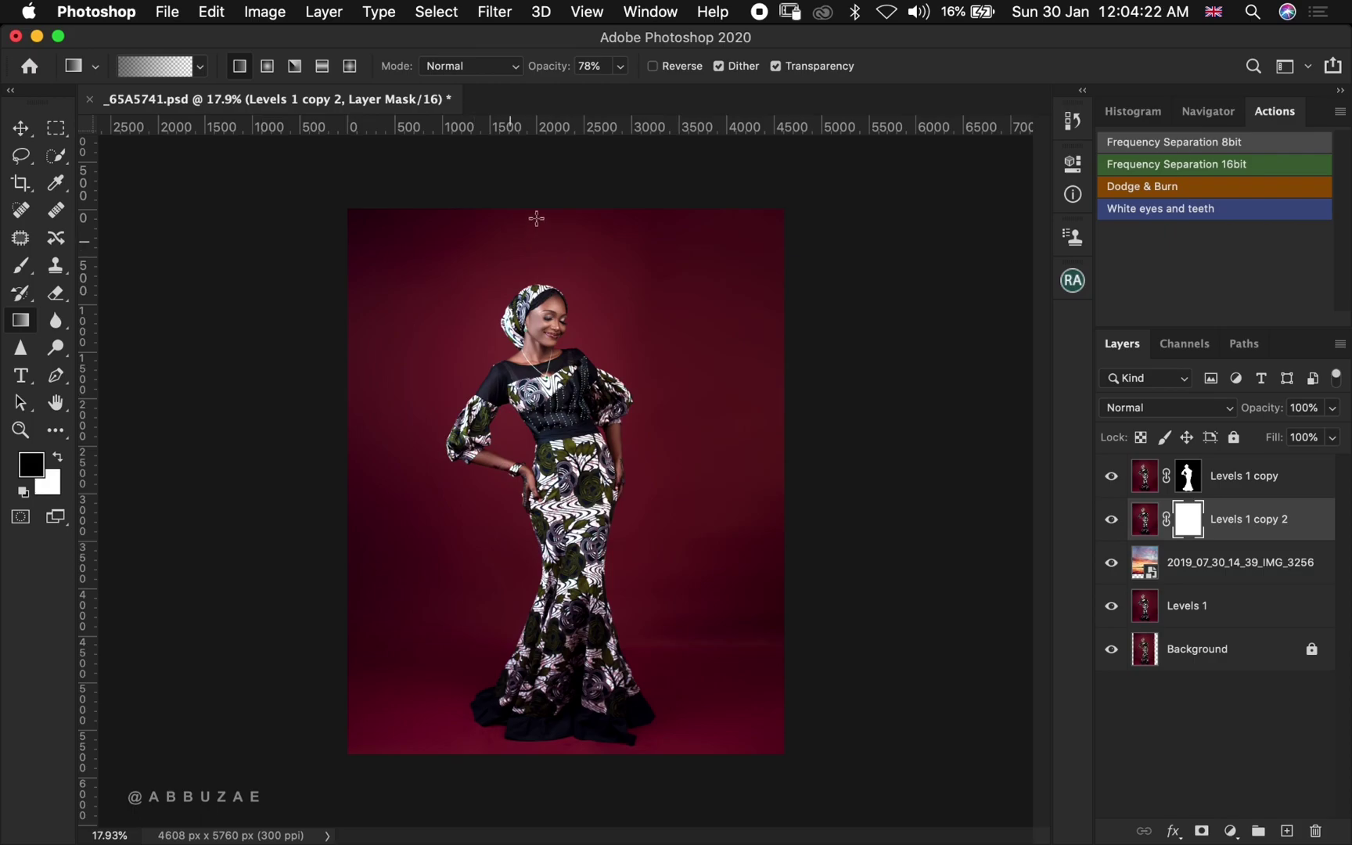
drag(570, 162, 569, 523)
drag(585, 178, 585, 589)
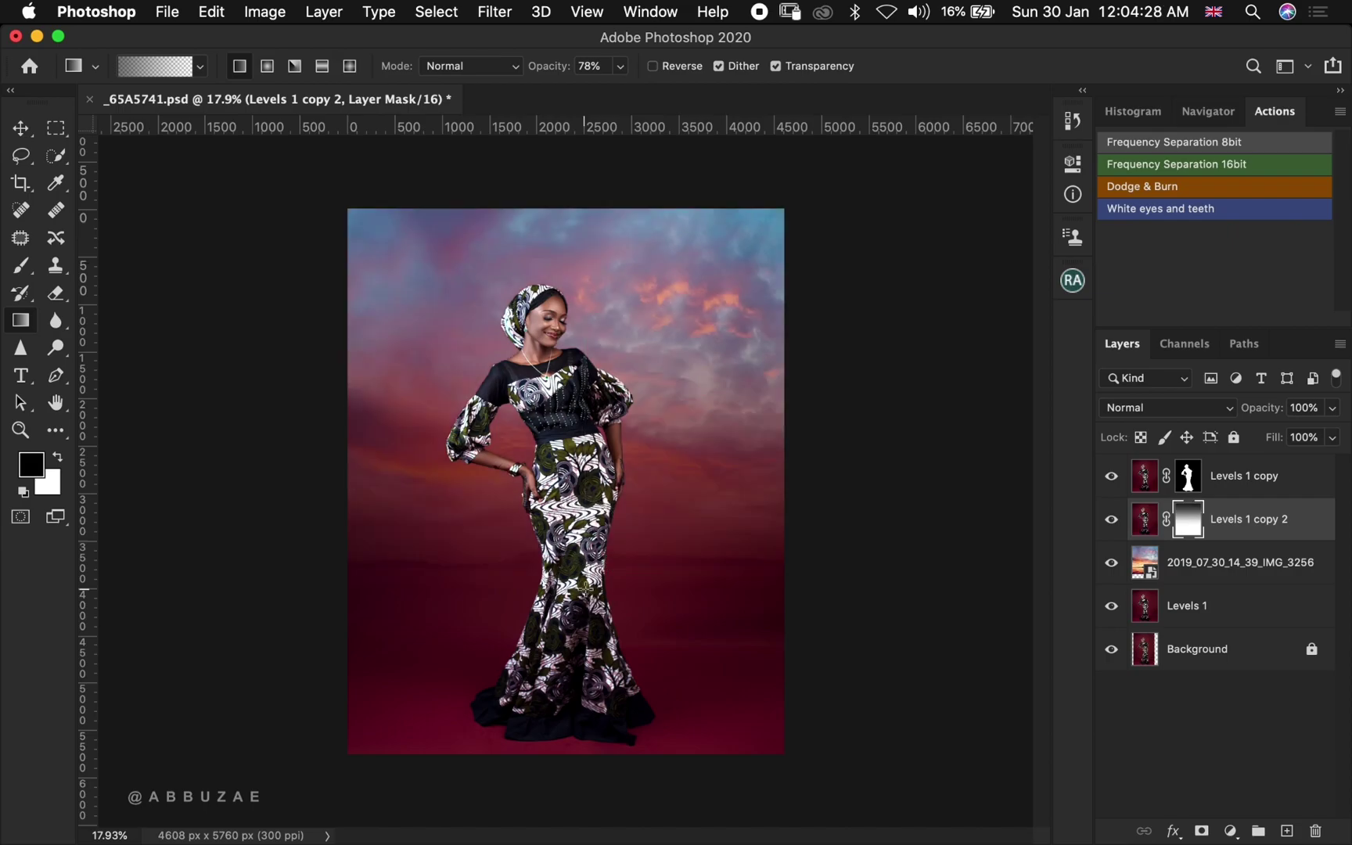
drag(583, 254, 587, 624)
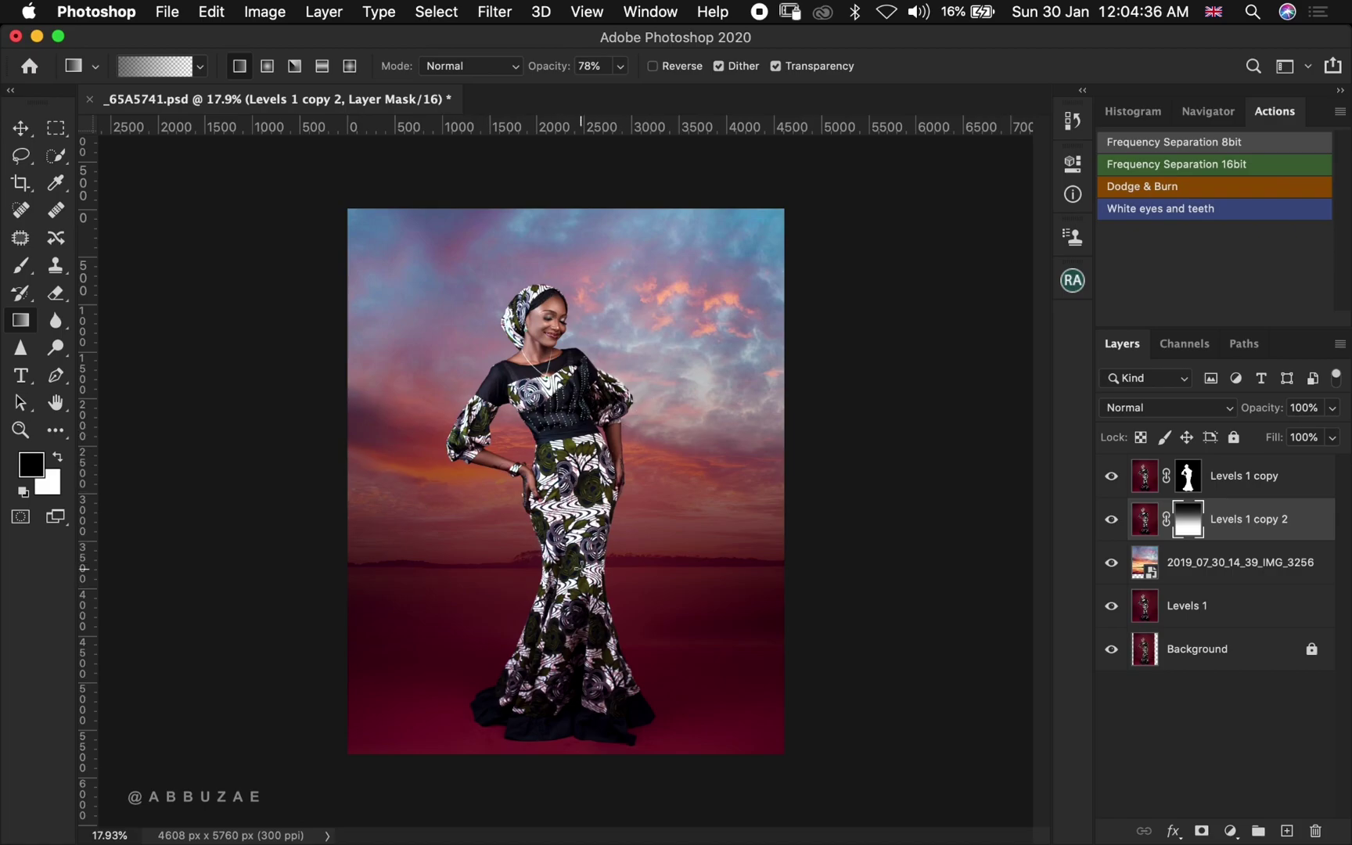
click(1145, 566)
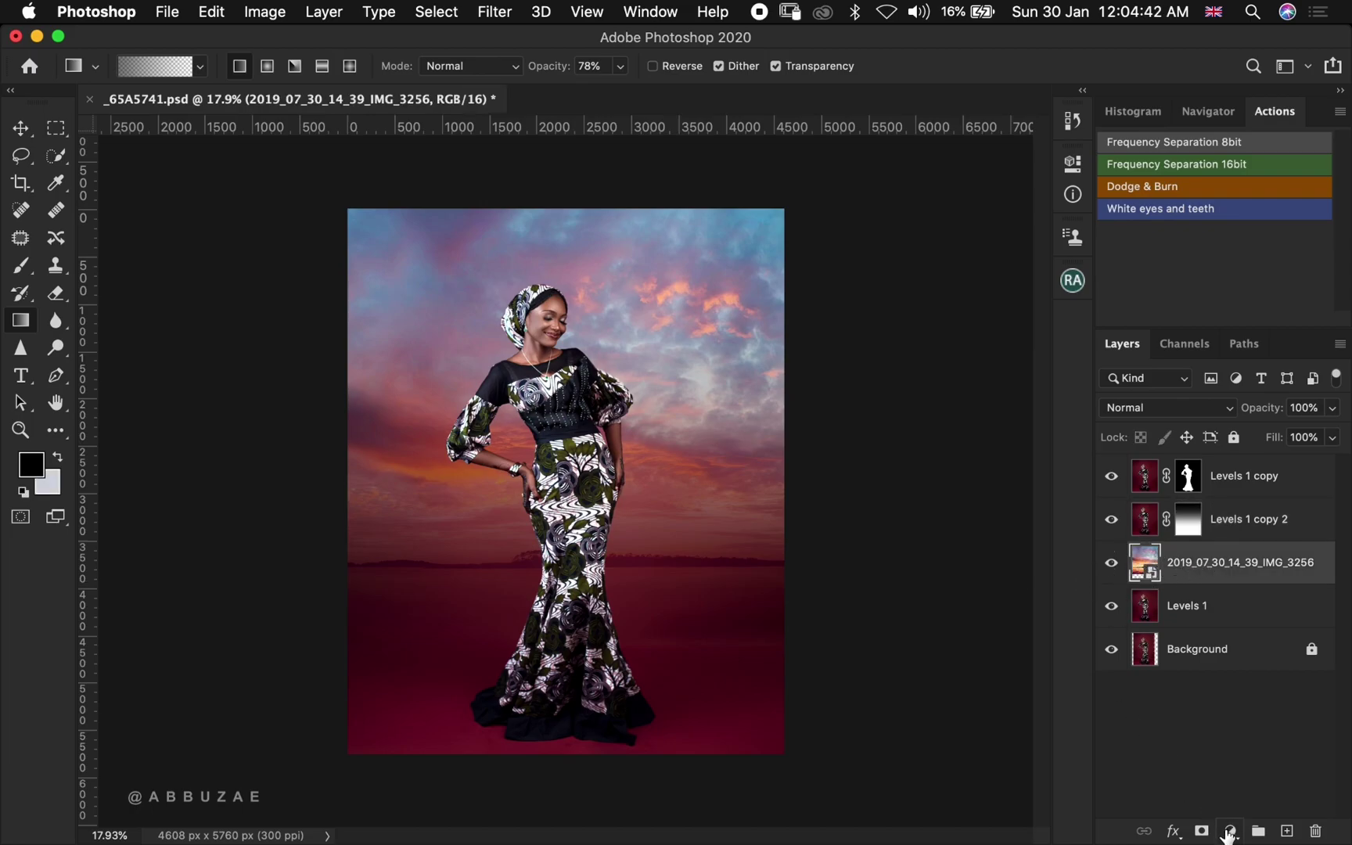
- Add a Hue/Saturation adjustment clipped to the sunset sky with Lightness at -20
click(1230, 832)
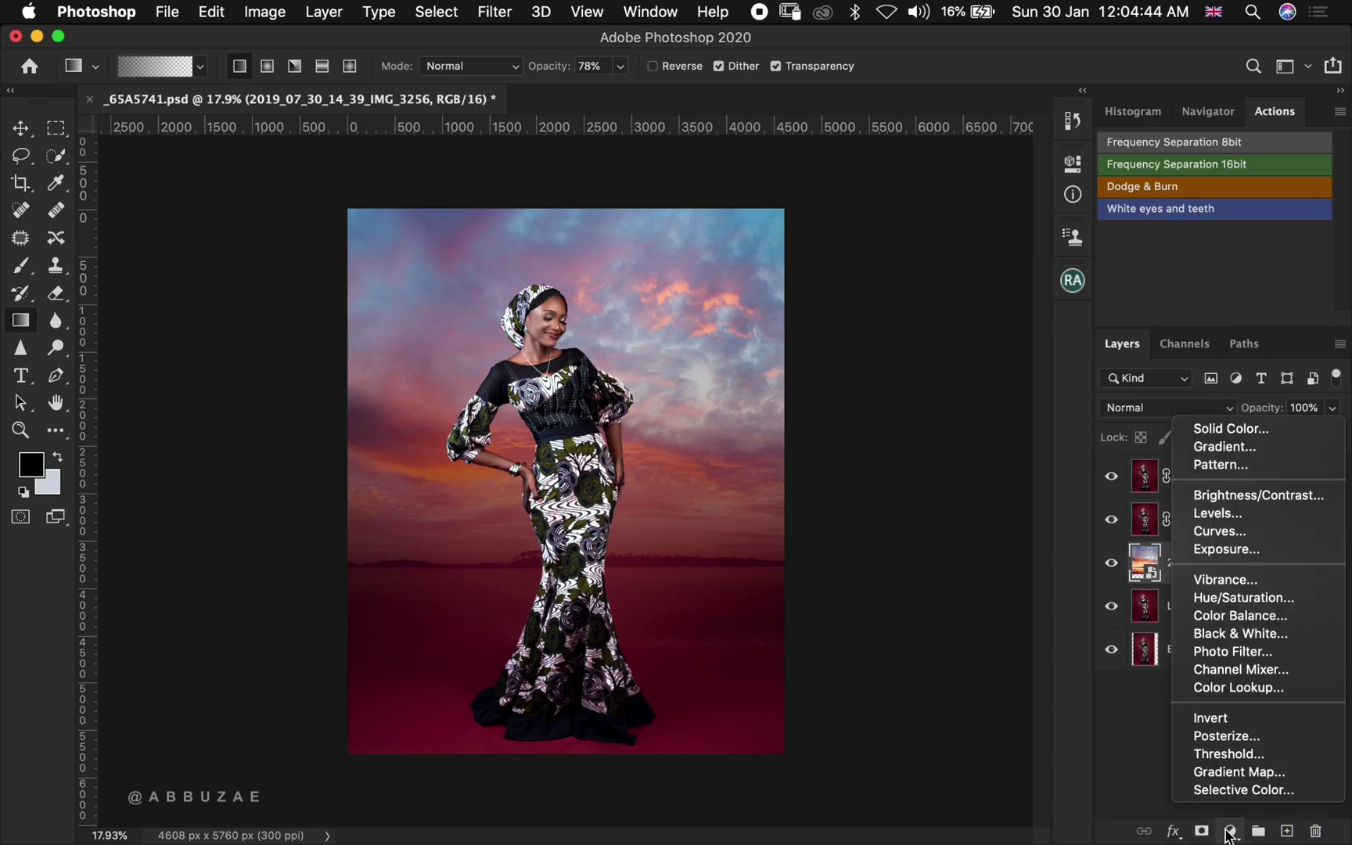
click(1241, 598)
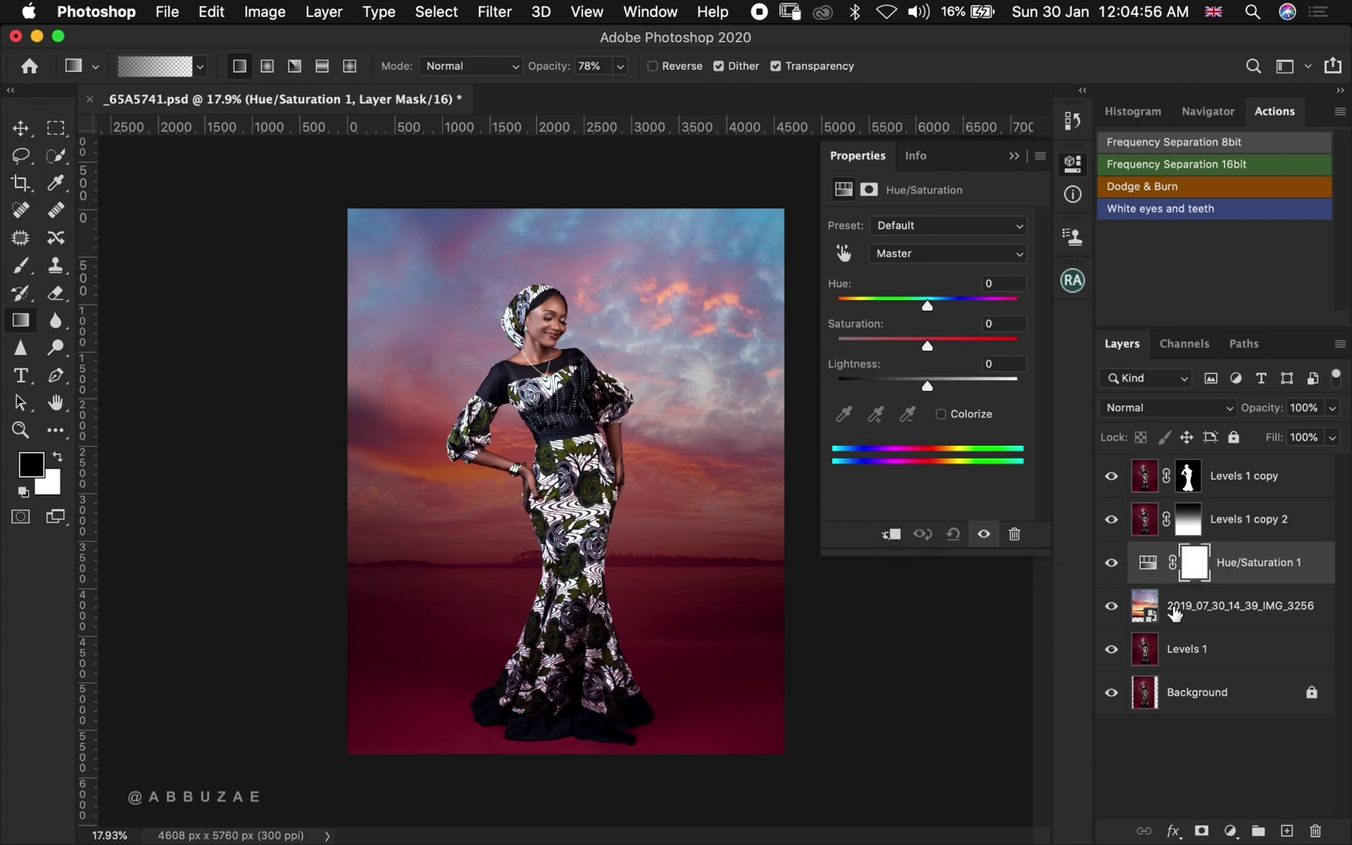
click(893, 536)
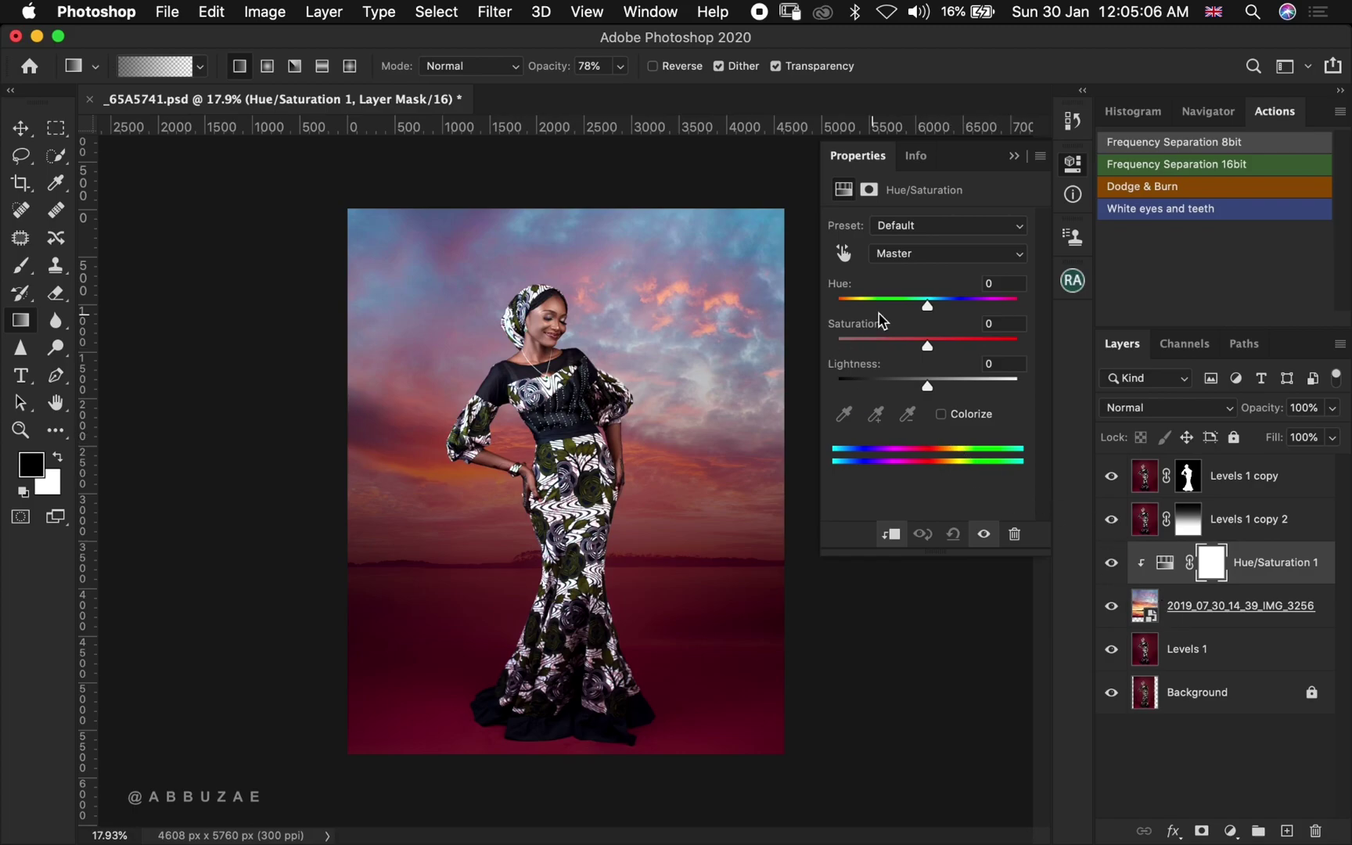
drag(932, 396, 910, 396)
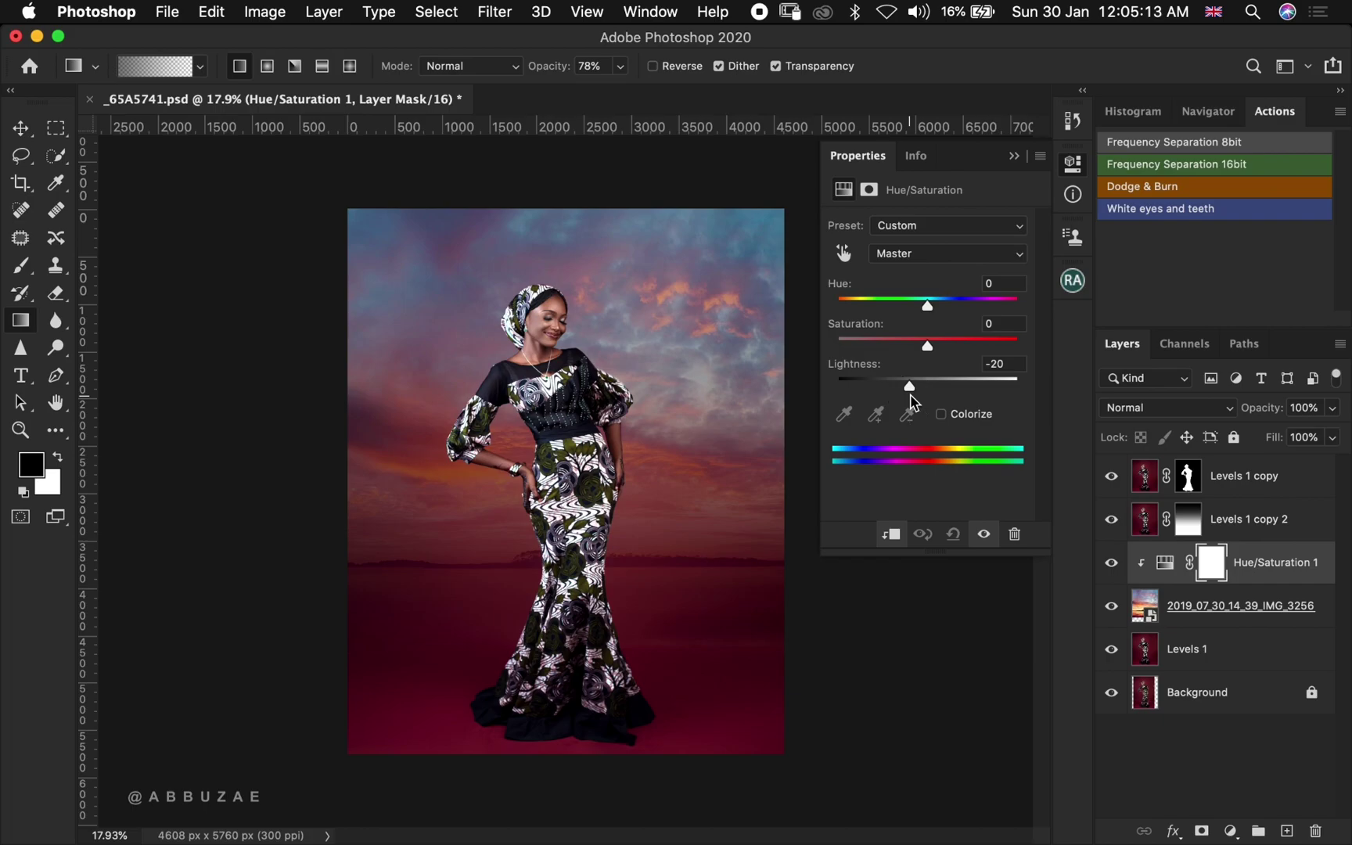
click(1014, 155)
click(1100, 565)
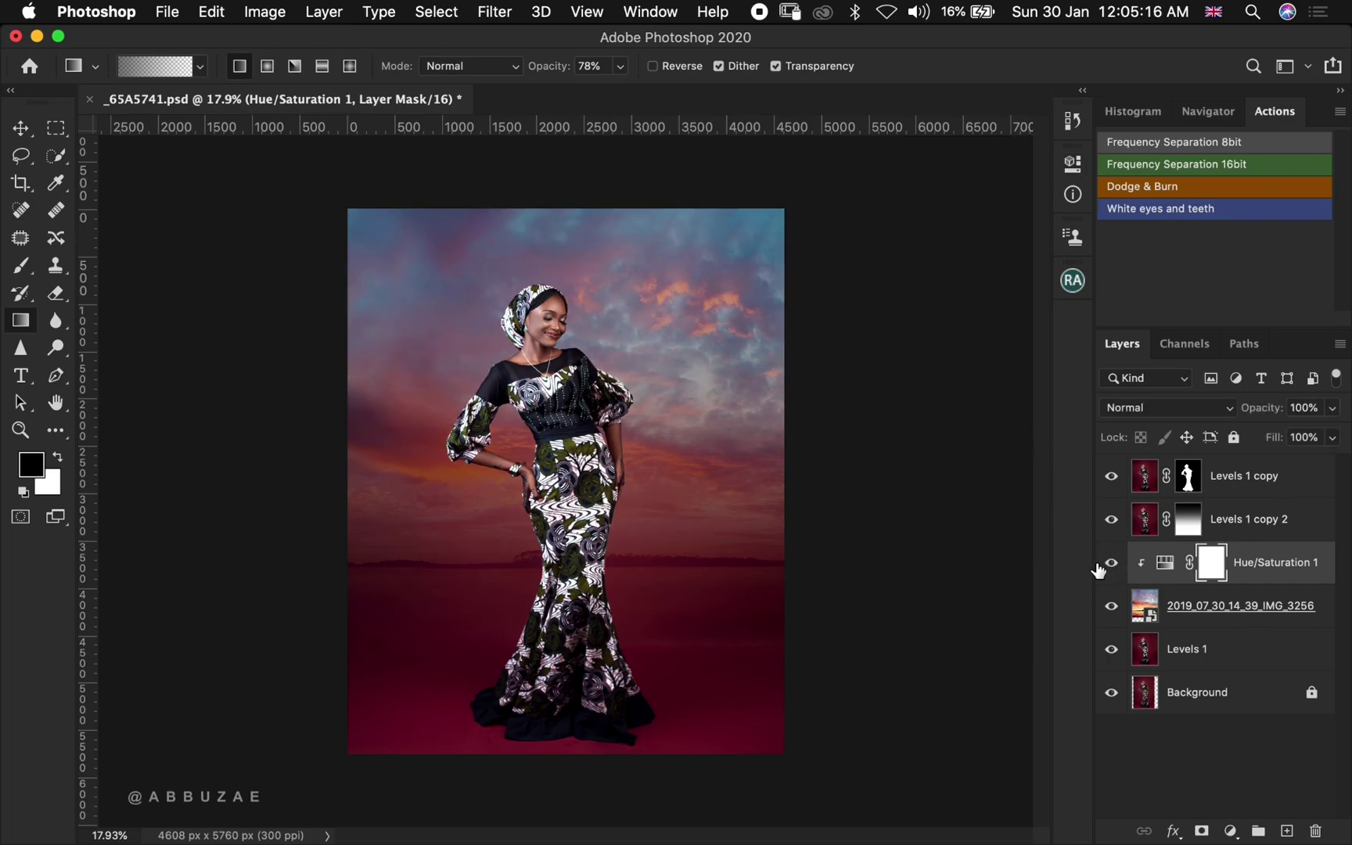
click(1145, 605)
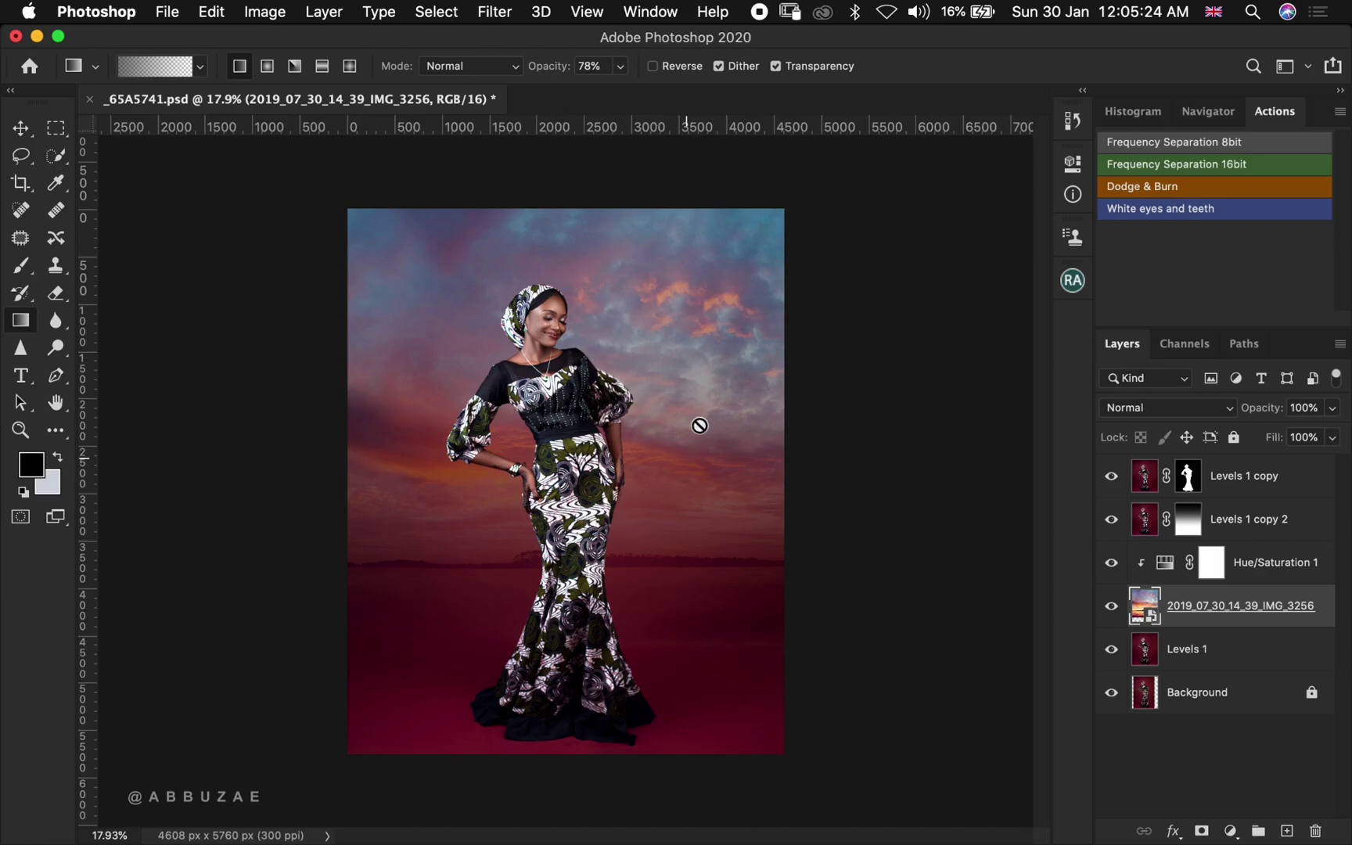
- Apply a 14.8-pixel Gaussian Blur smart filter to the sunset sky layer
click(486, 17)
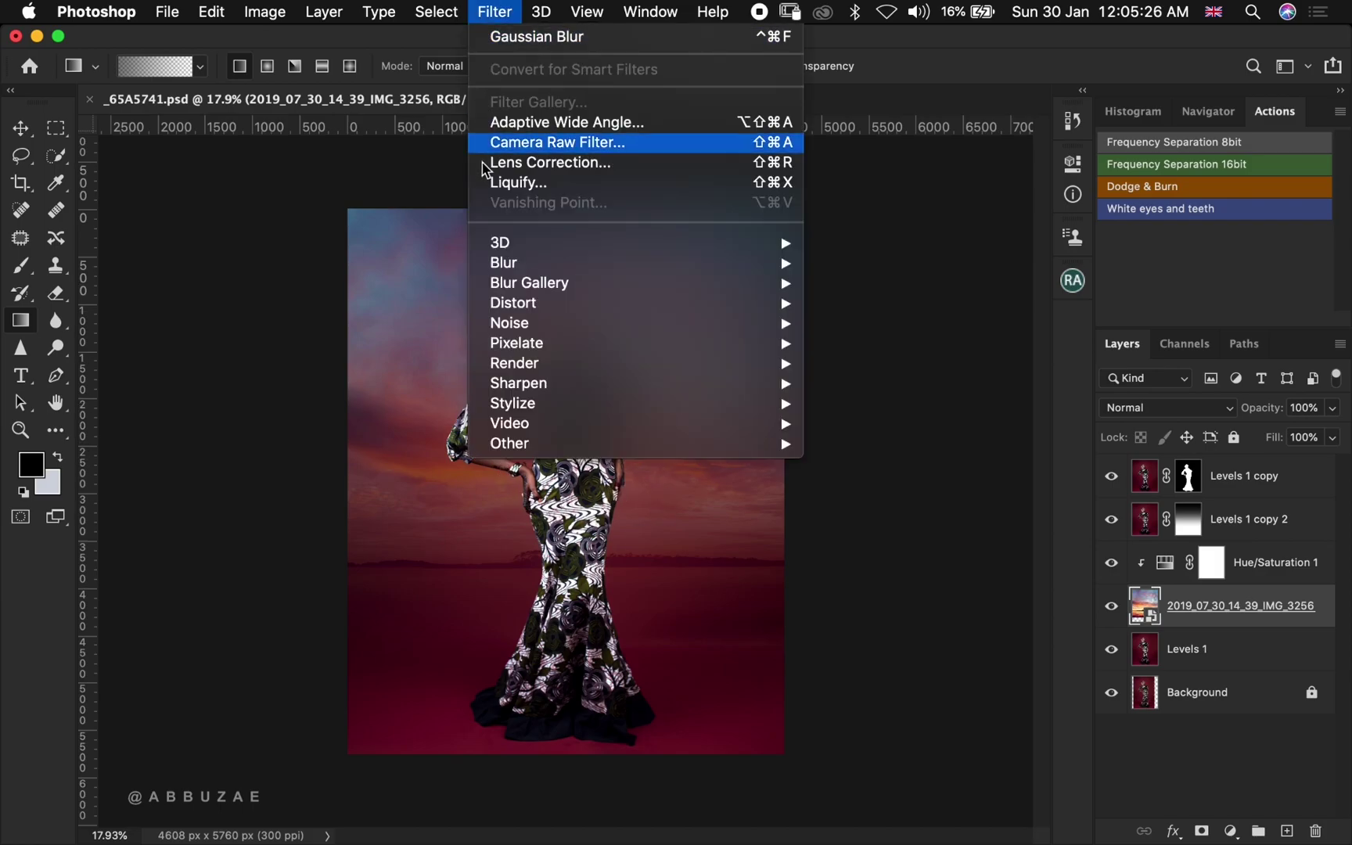
mouse_move(540, 266)
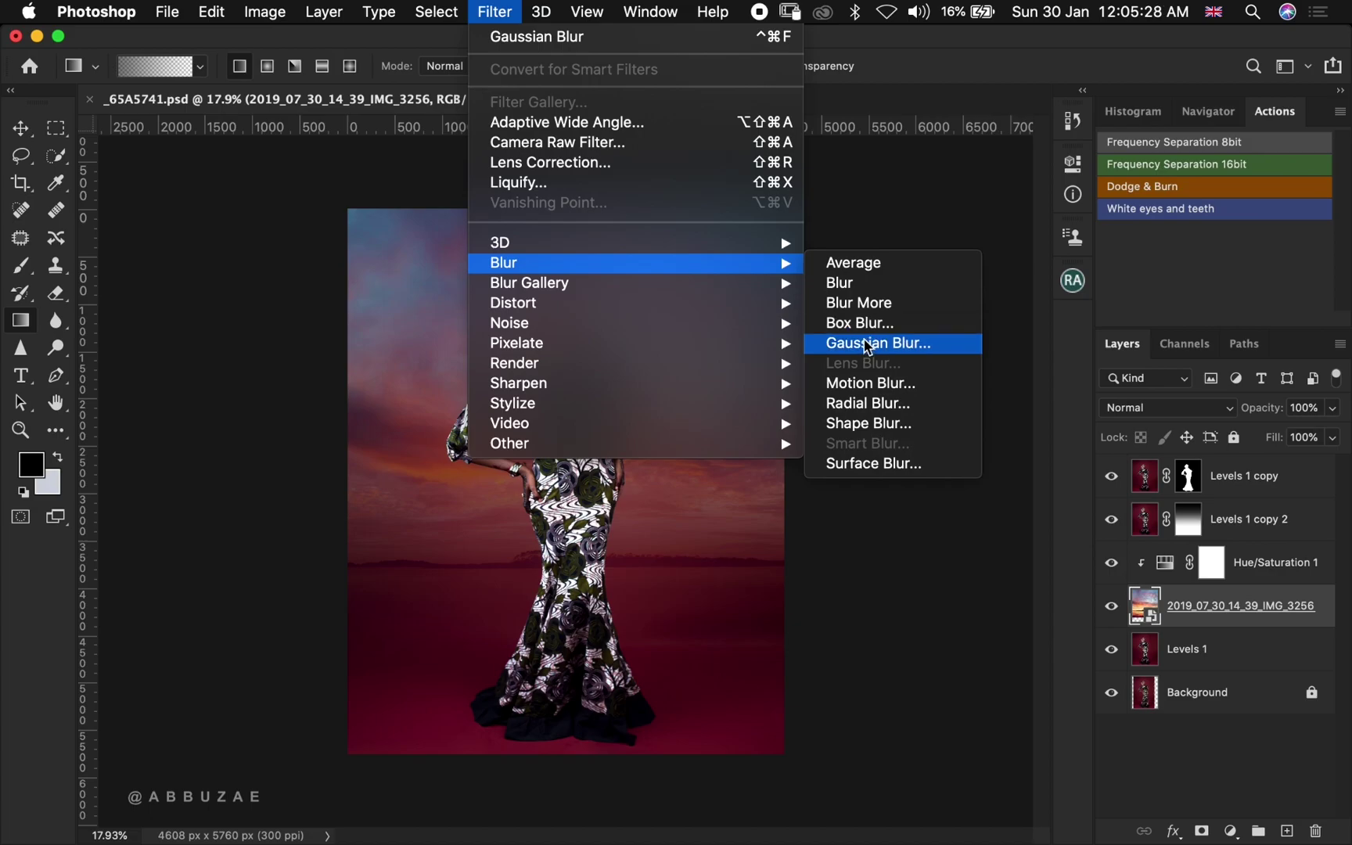
click(869, 345)
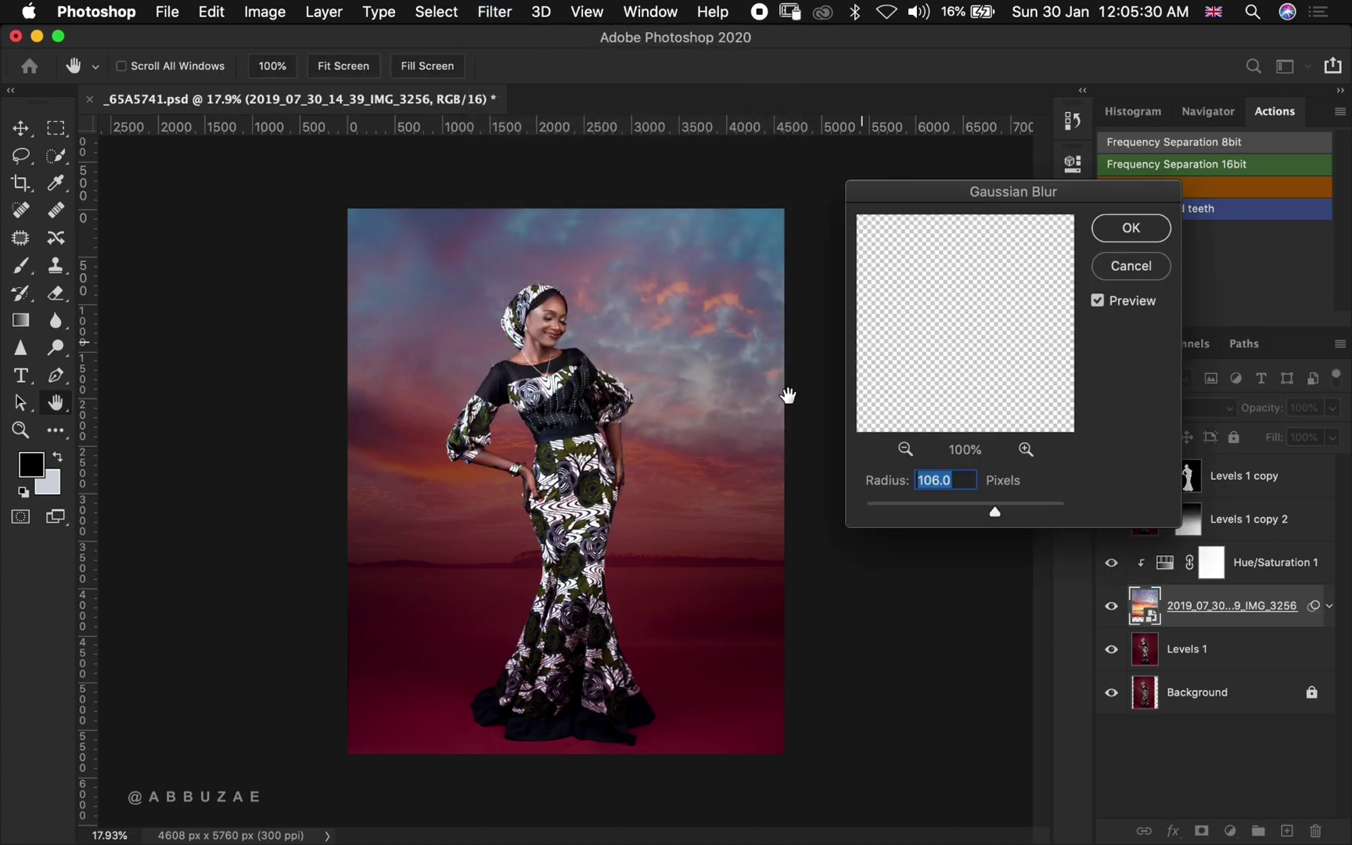
click(924, 510)
drag(924, 511, 955, 510)
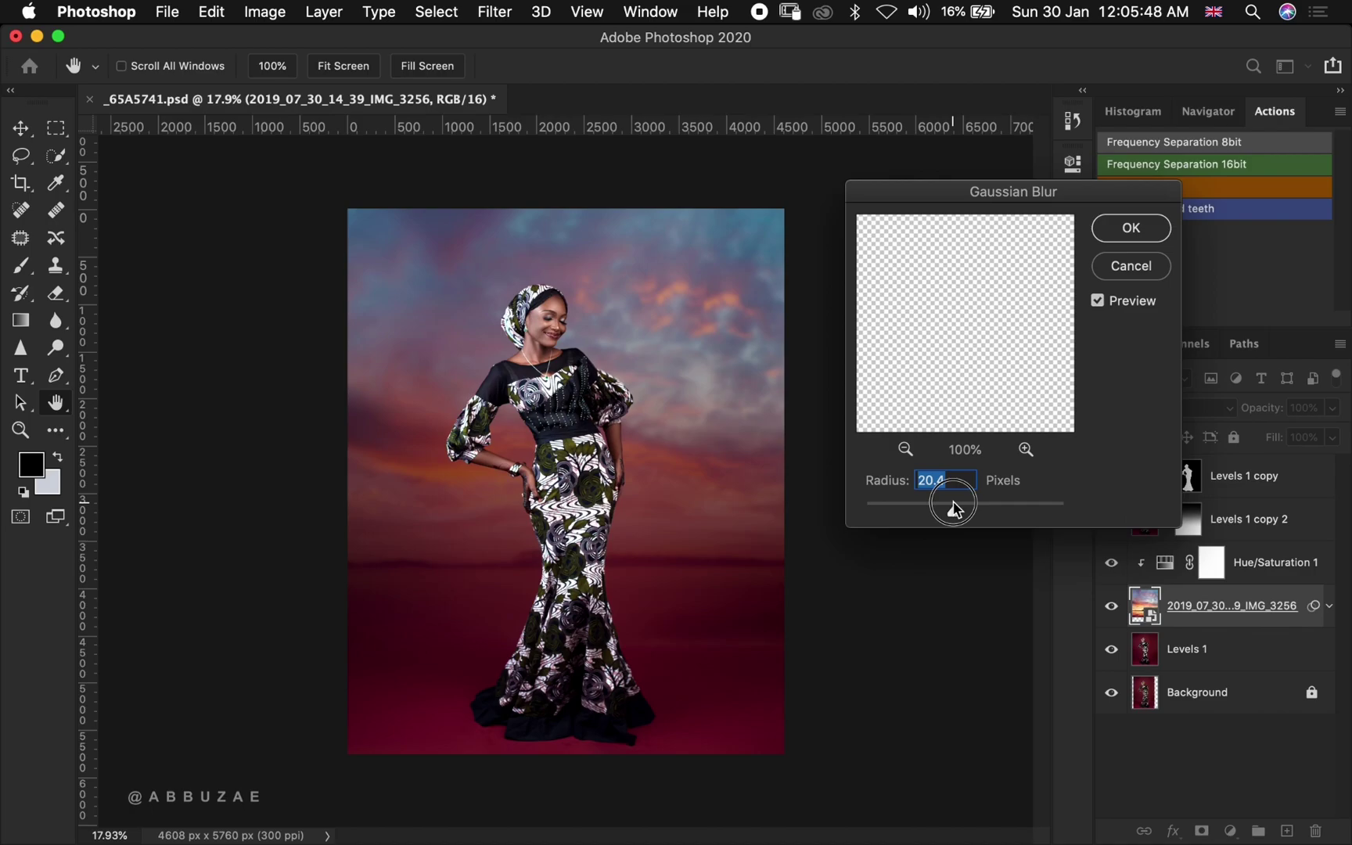
drag(954, 509, 951, 509)
click(1098, 301)
click(1098, 302)
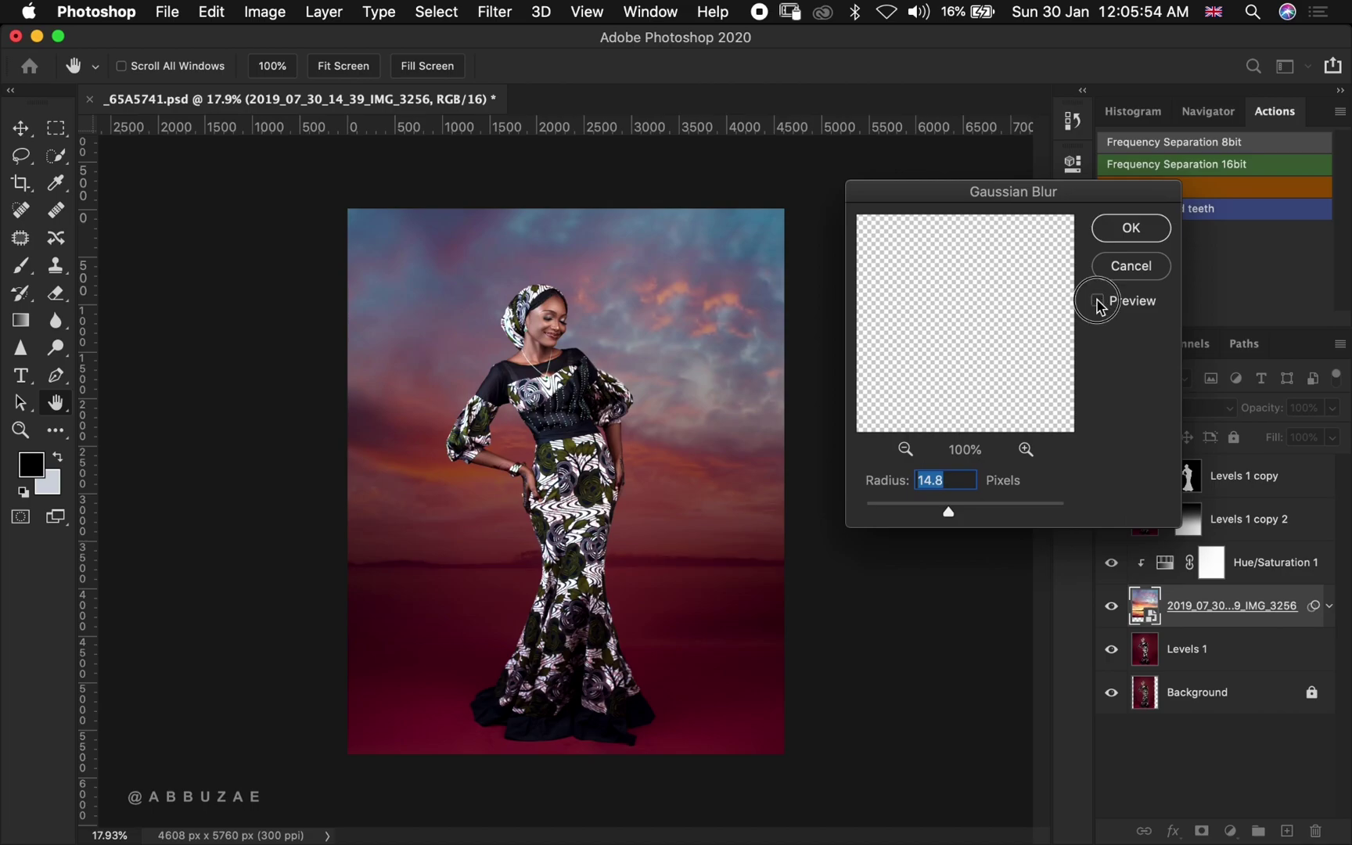
click(1130, 228)
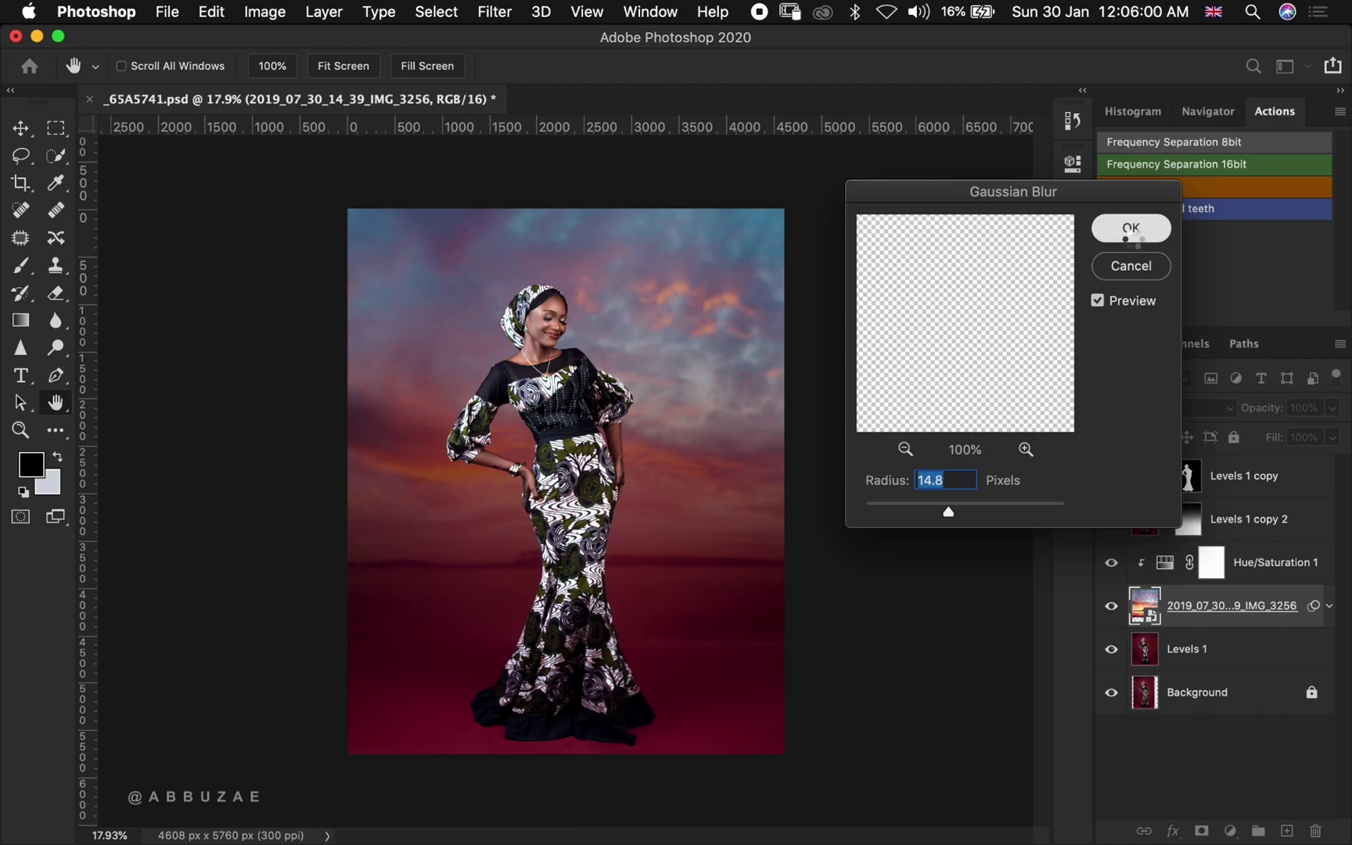
click(1130, 234)
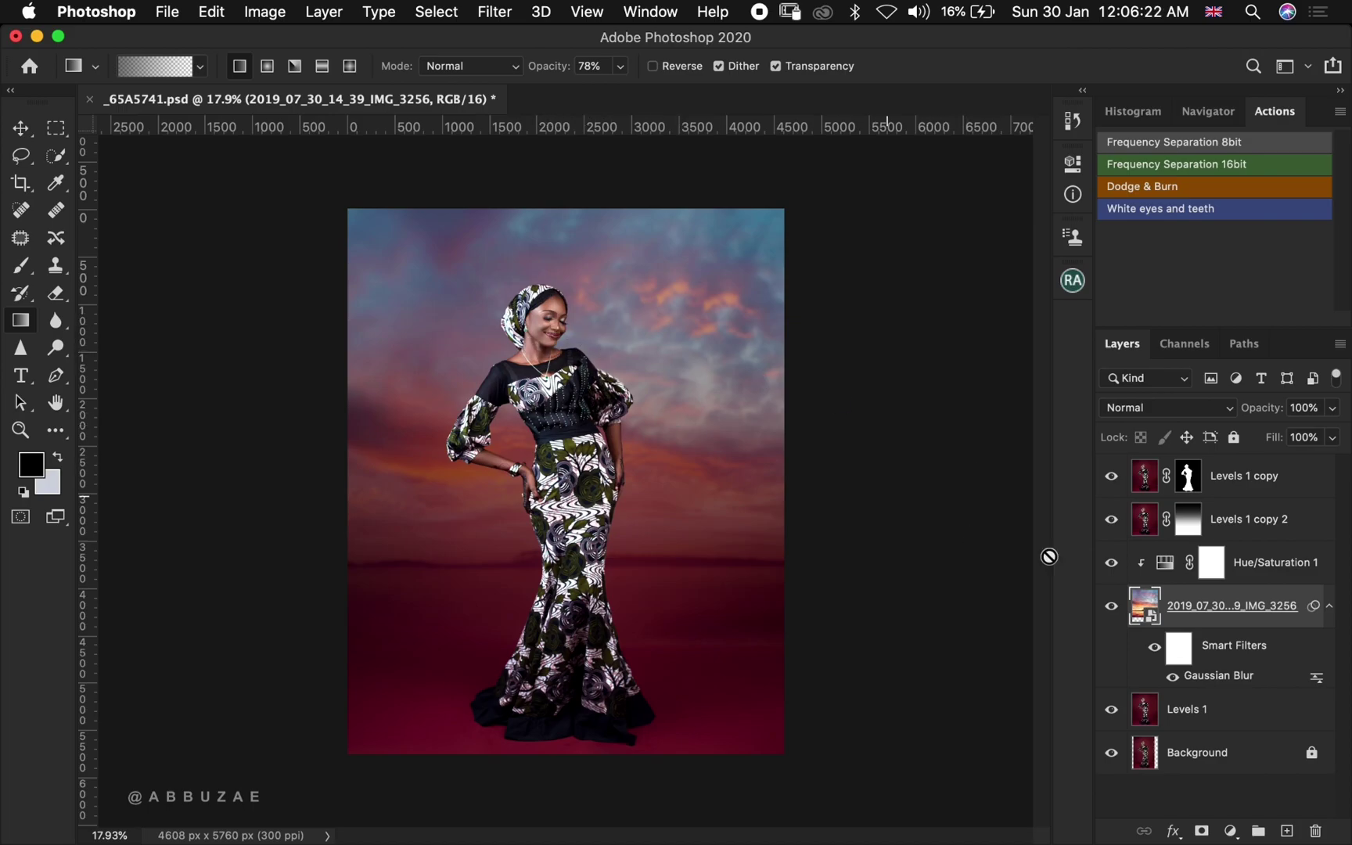
click(1251, 489)
- Move Photoshop aside and browse from Stocks into the Overlays folder in Finder
drag(1135, 37, 446, 74)
click(869, 441)
click(547, 138)
double_click(1105, 413)
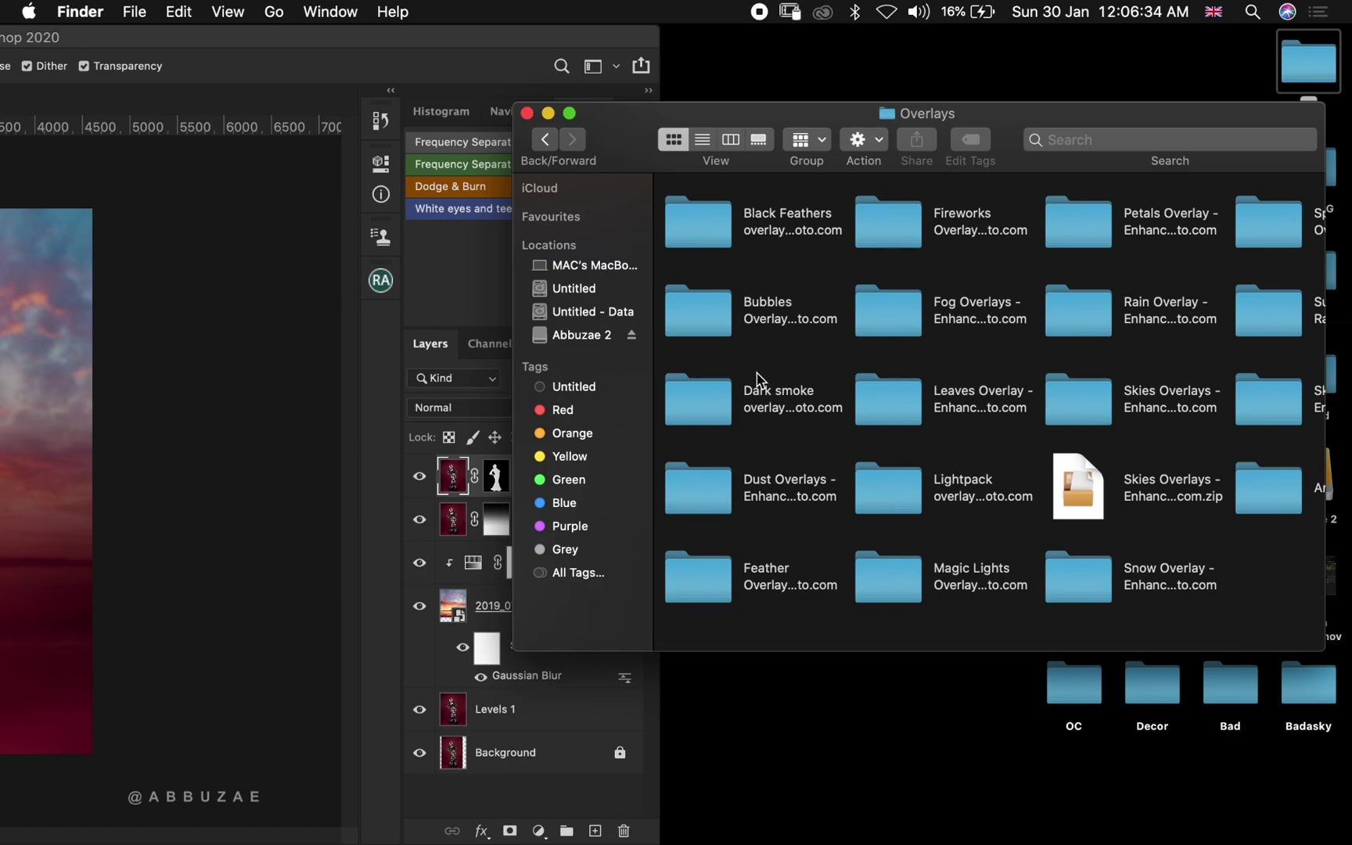
click(884, 417)
double_click(884, 417)
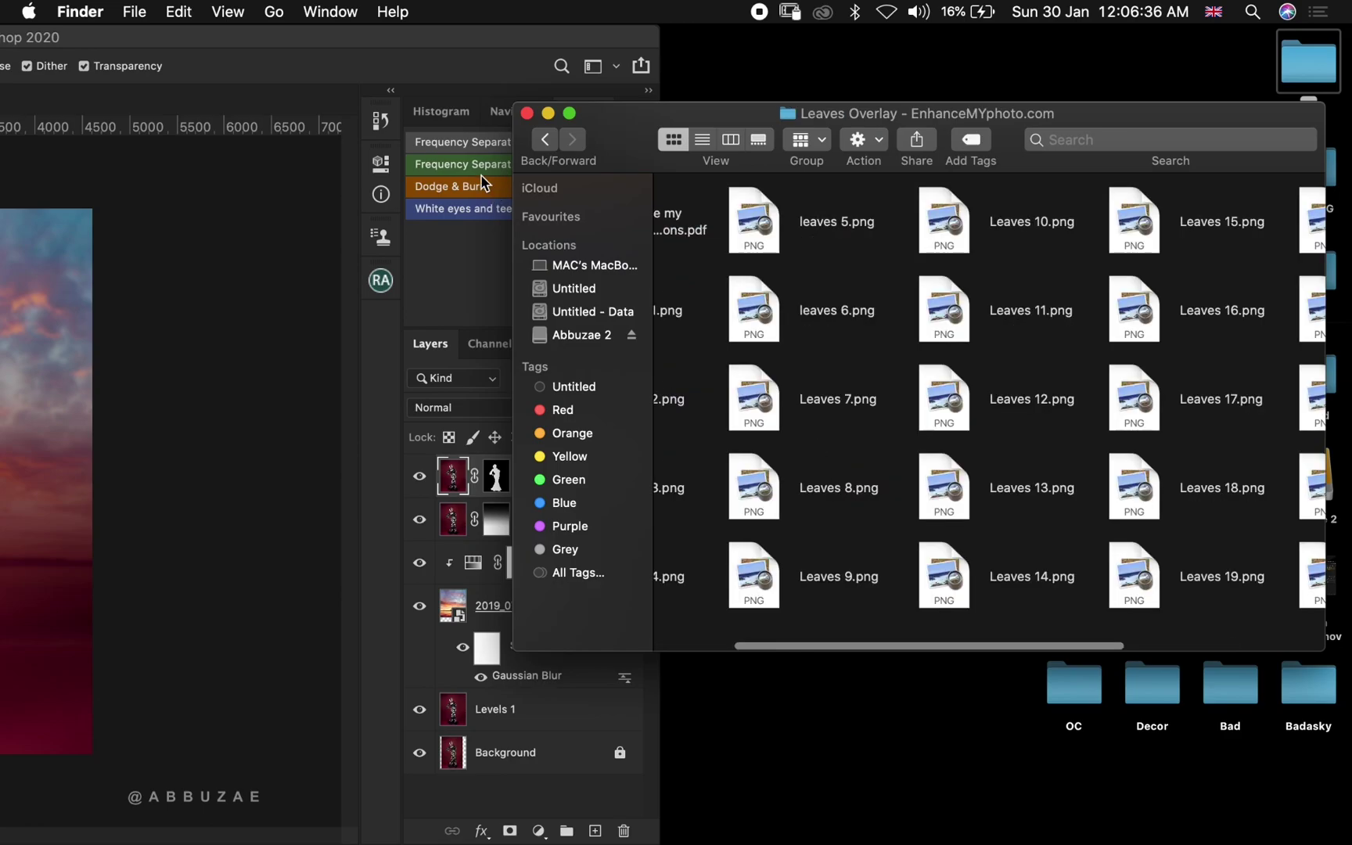
- Open the Lightpack overlay folder and drag Sun13.jpg onto the Photoshop canvas
click(546, 140)
double_click(889, 517)
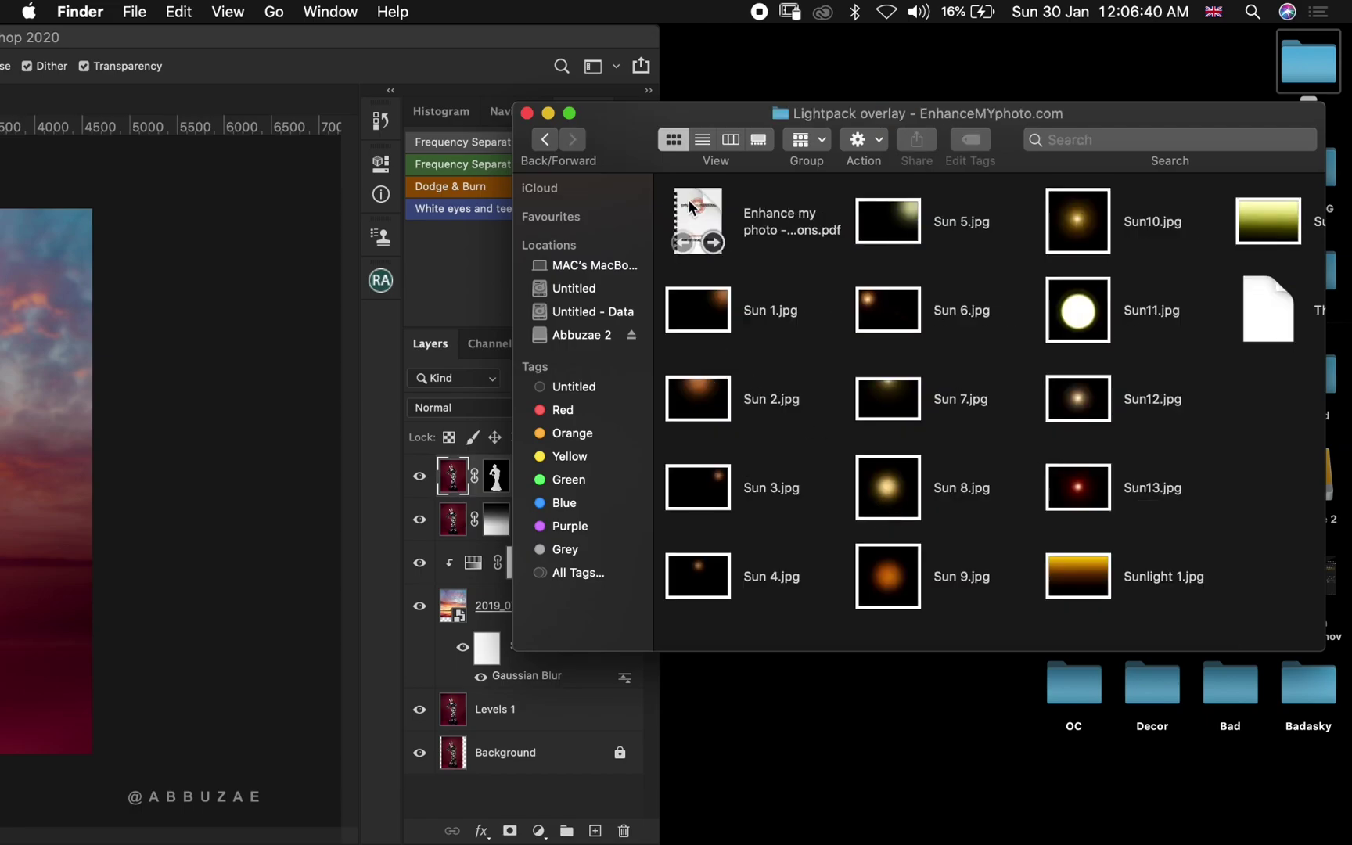
drag(627, 131, 811, 78)
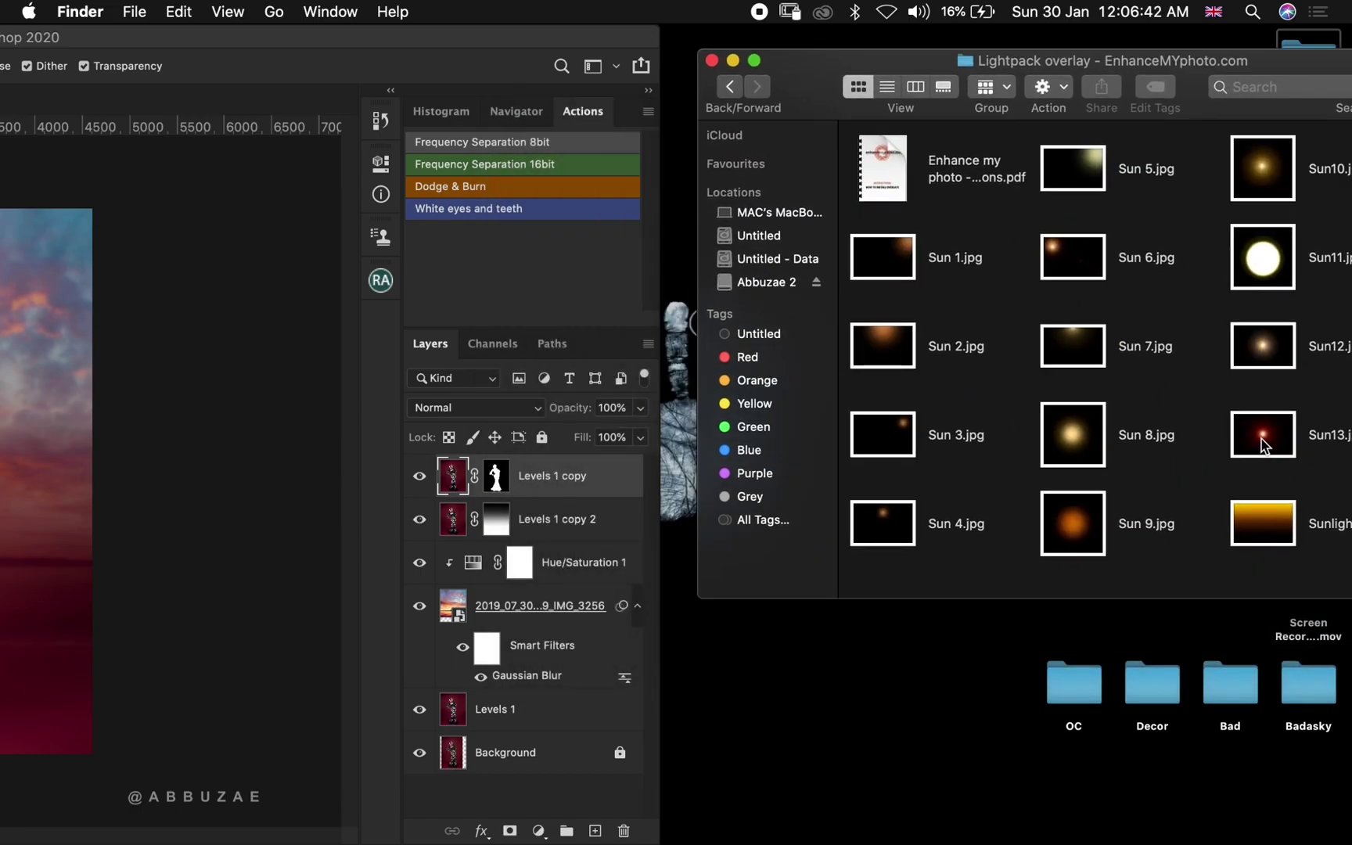
drag(1266, 444, 20, 374)
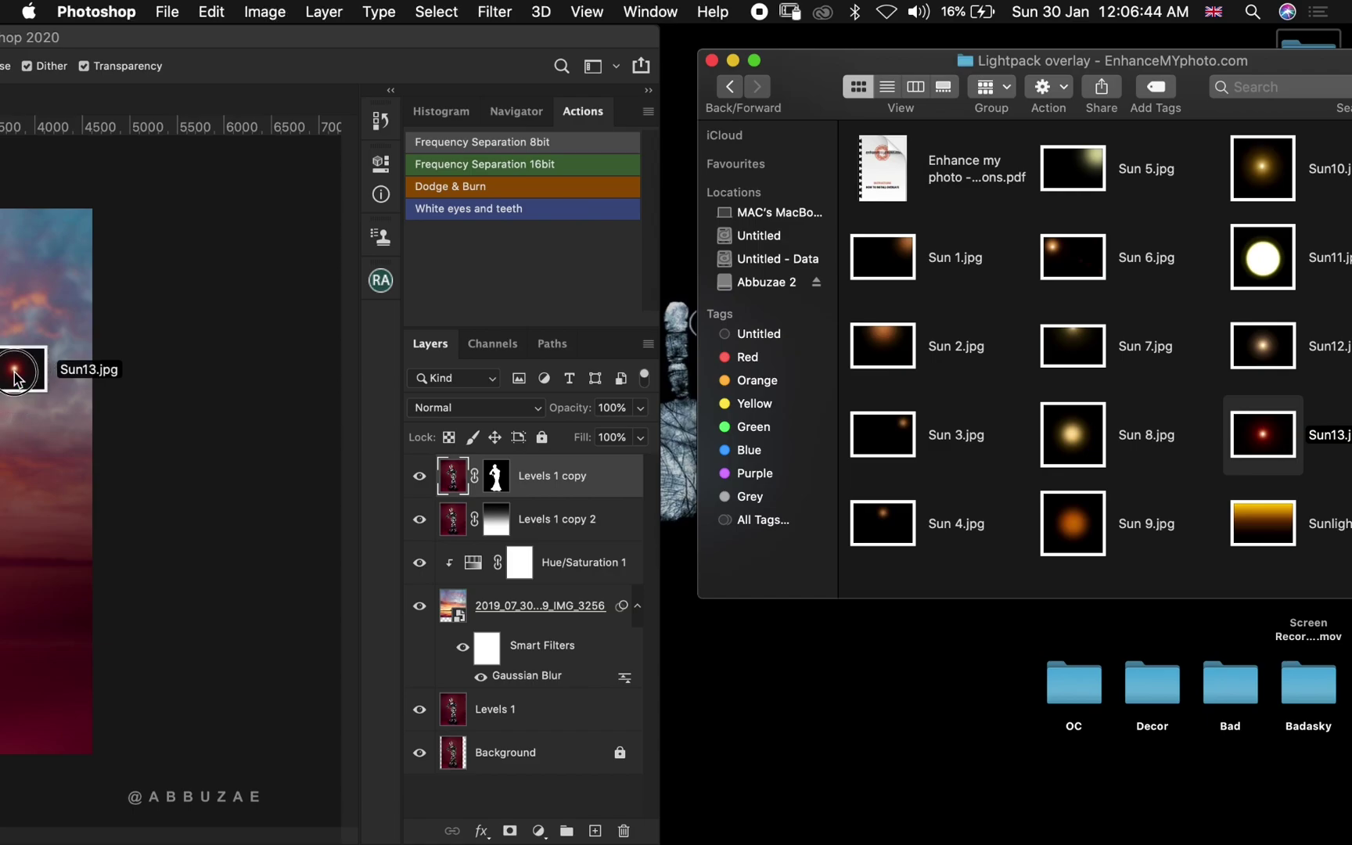
- Position the Sun13 flare behind the woman's shoulder in Screen blend mode and commit it
double_click(173, 39)
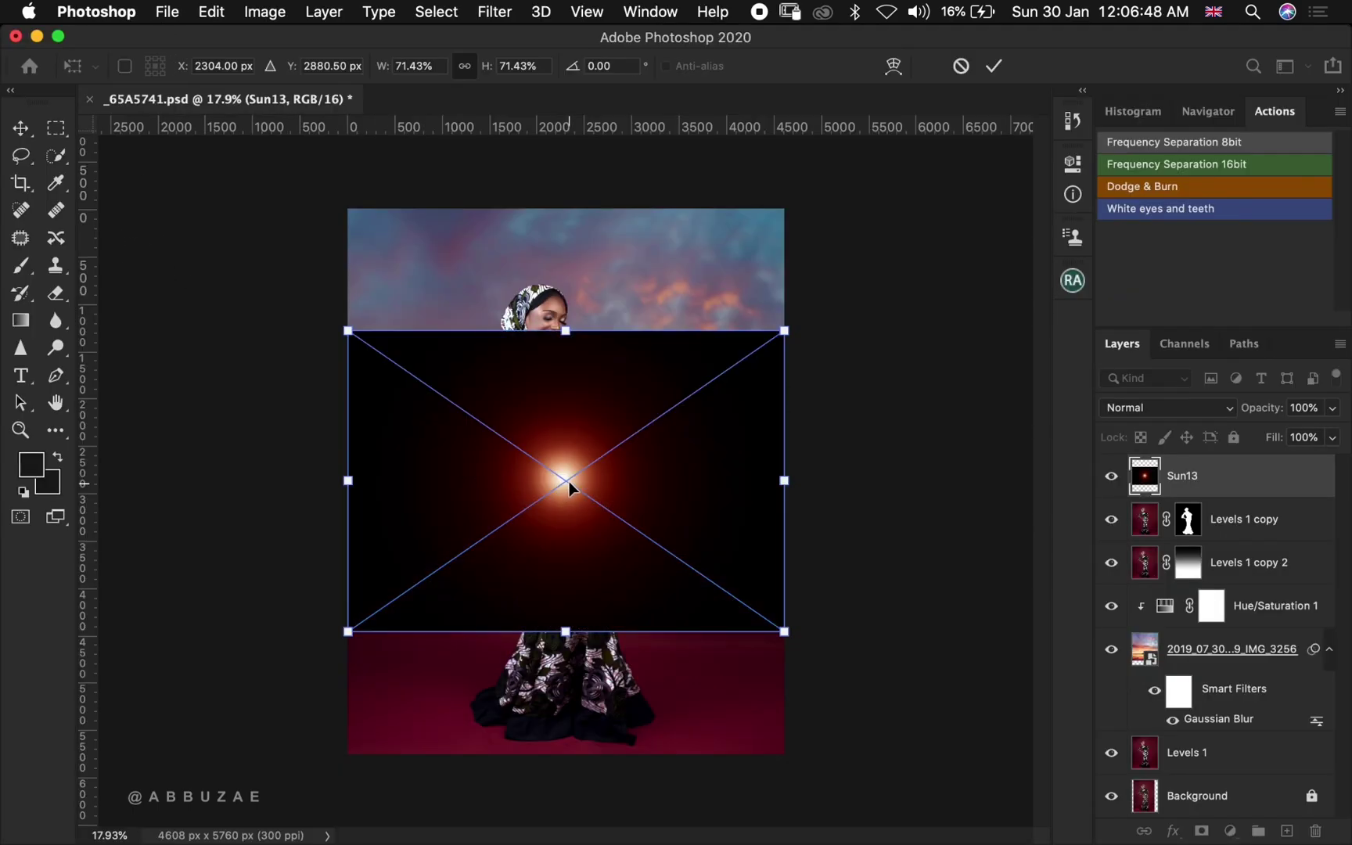
drag(576, 447, 621, 325)
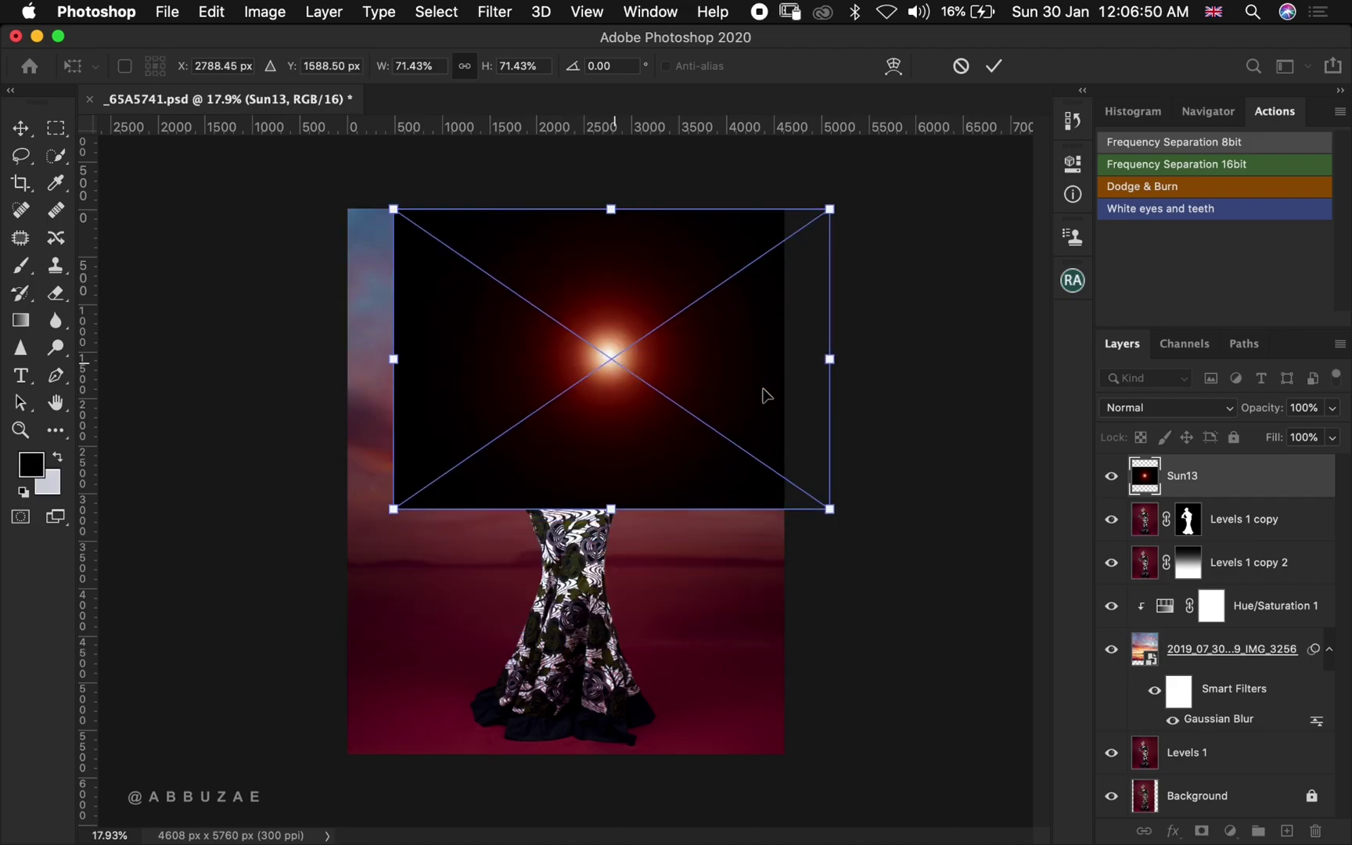
click(1171, 407)
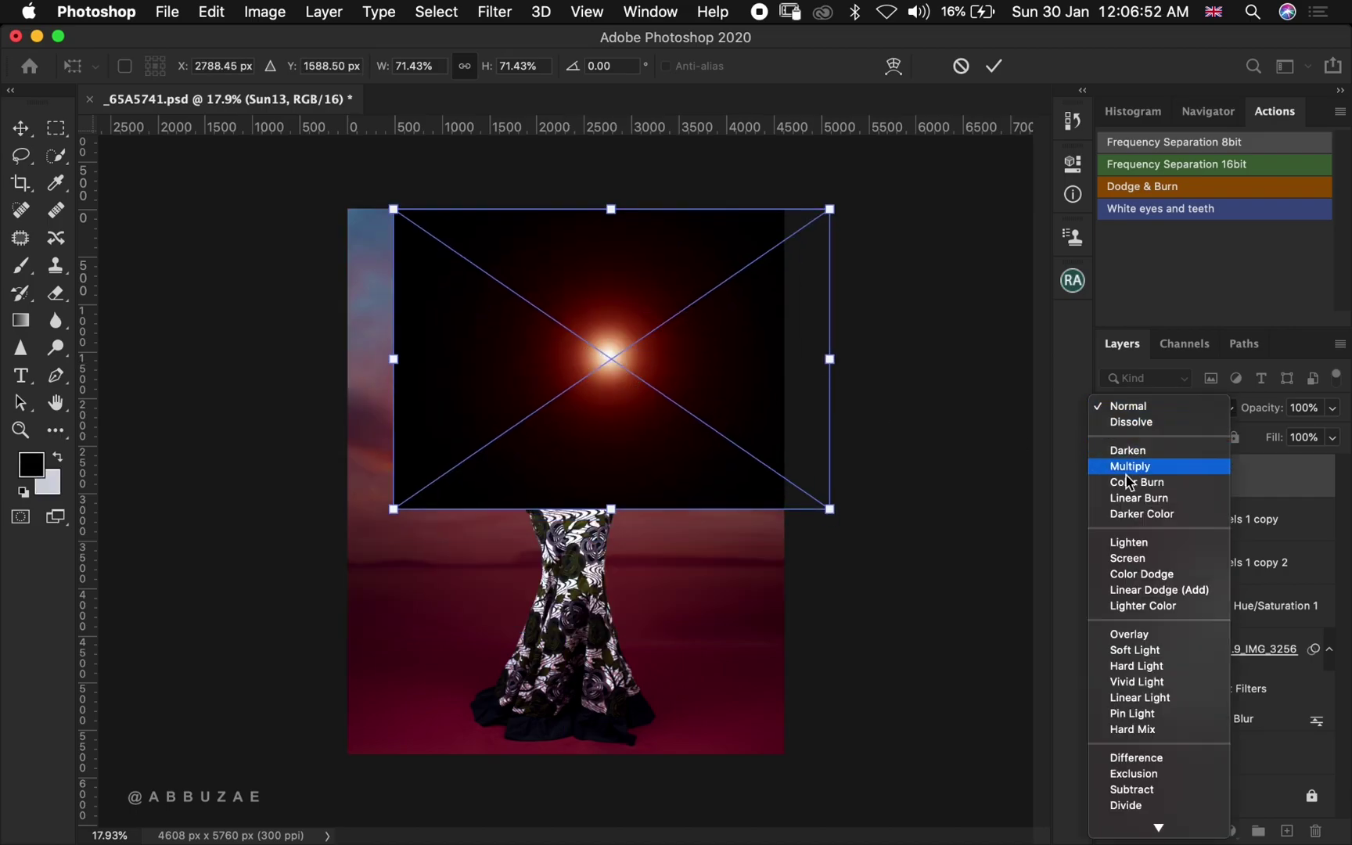
click(1128, 559)
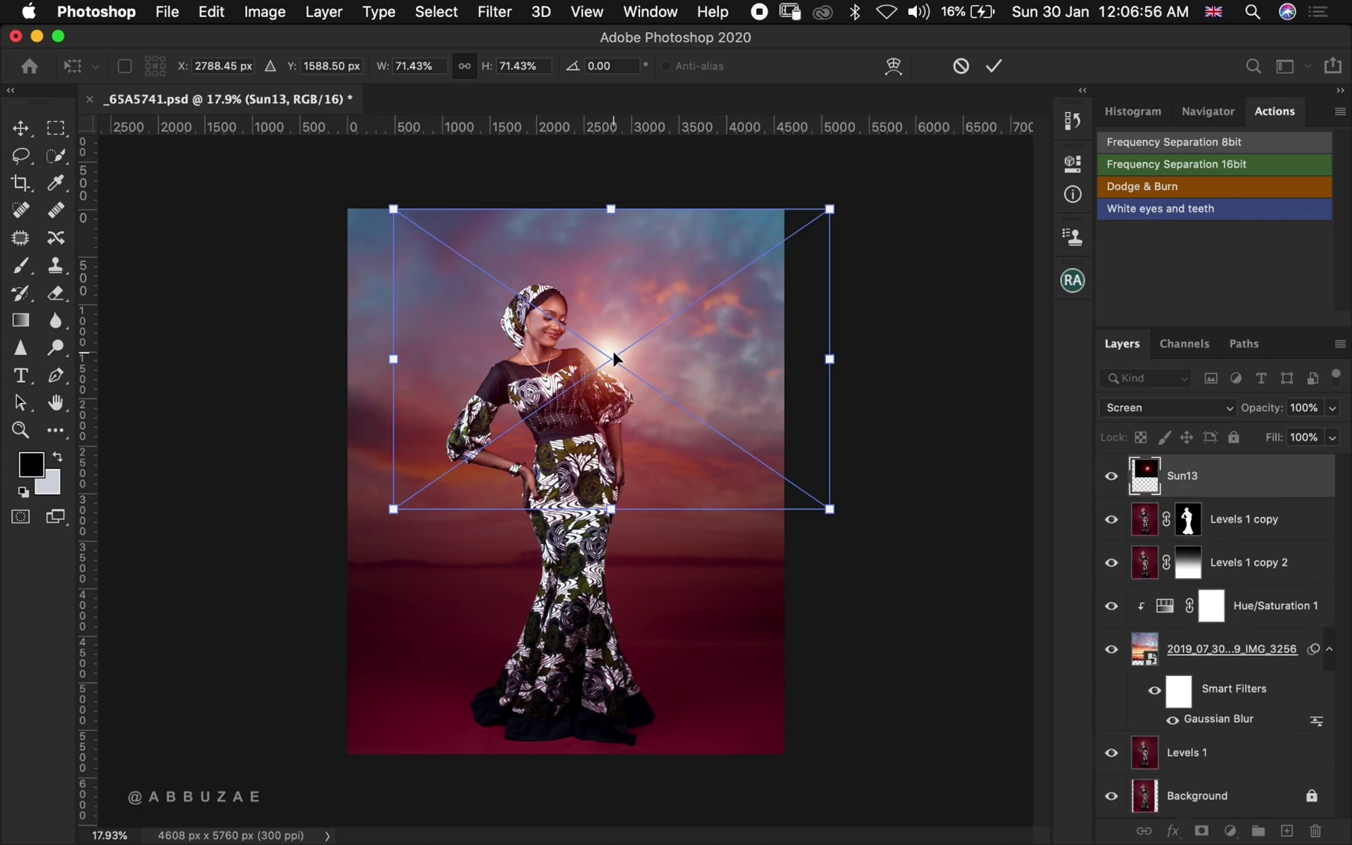
mouse_move(599, 362)
mouse_down()
mouse_move(614, 403)
mouse_move(596, 364)
mouse_up()
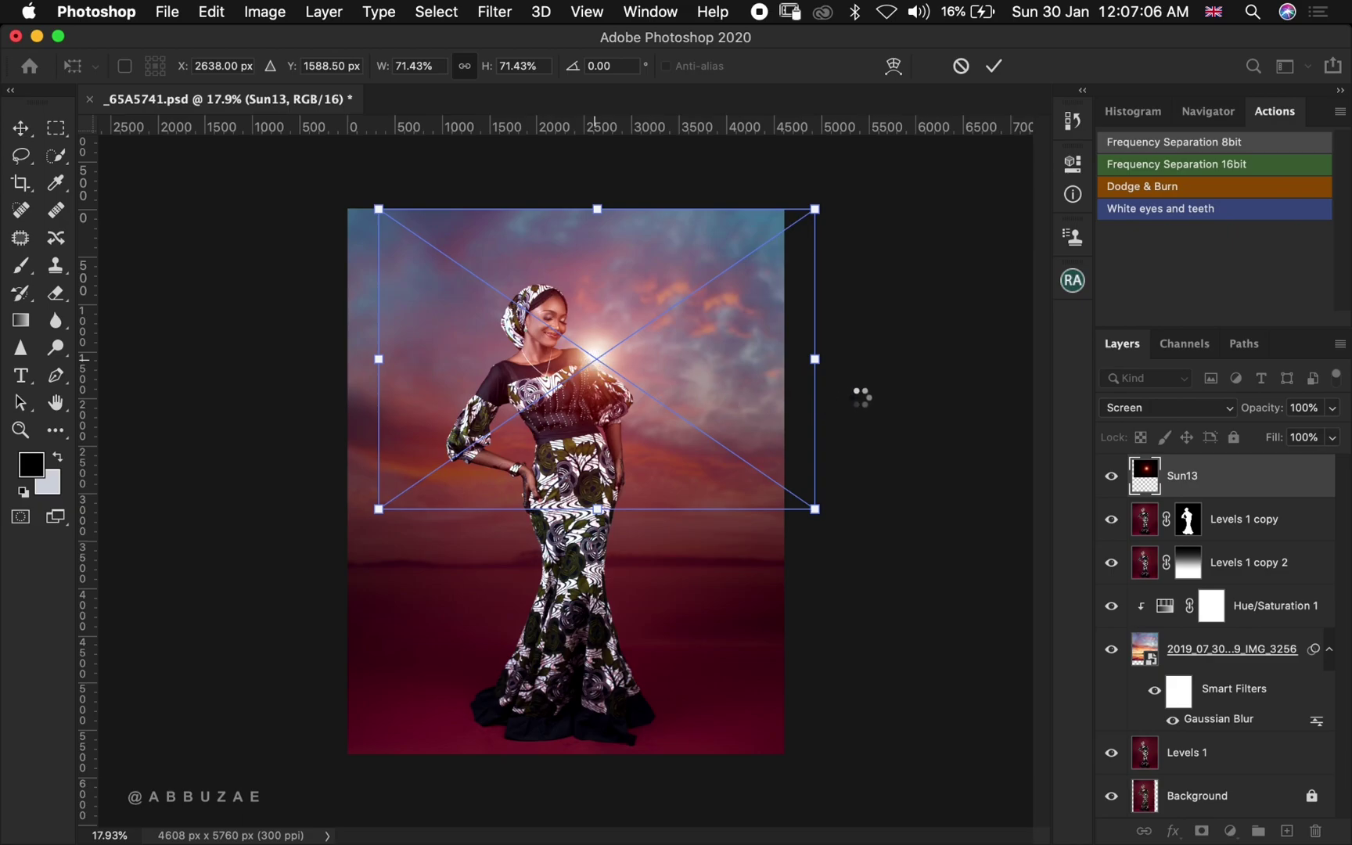
key(Return)
- Move the Sun13 layer below the Levels 1 copy layer
key(g)
click(1245, 479)
drag(1245, 479, 1234, 534)
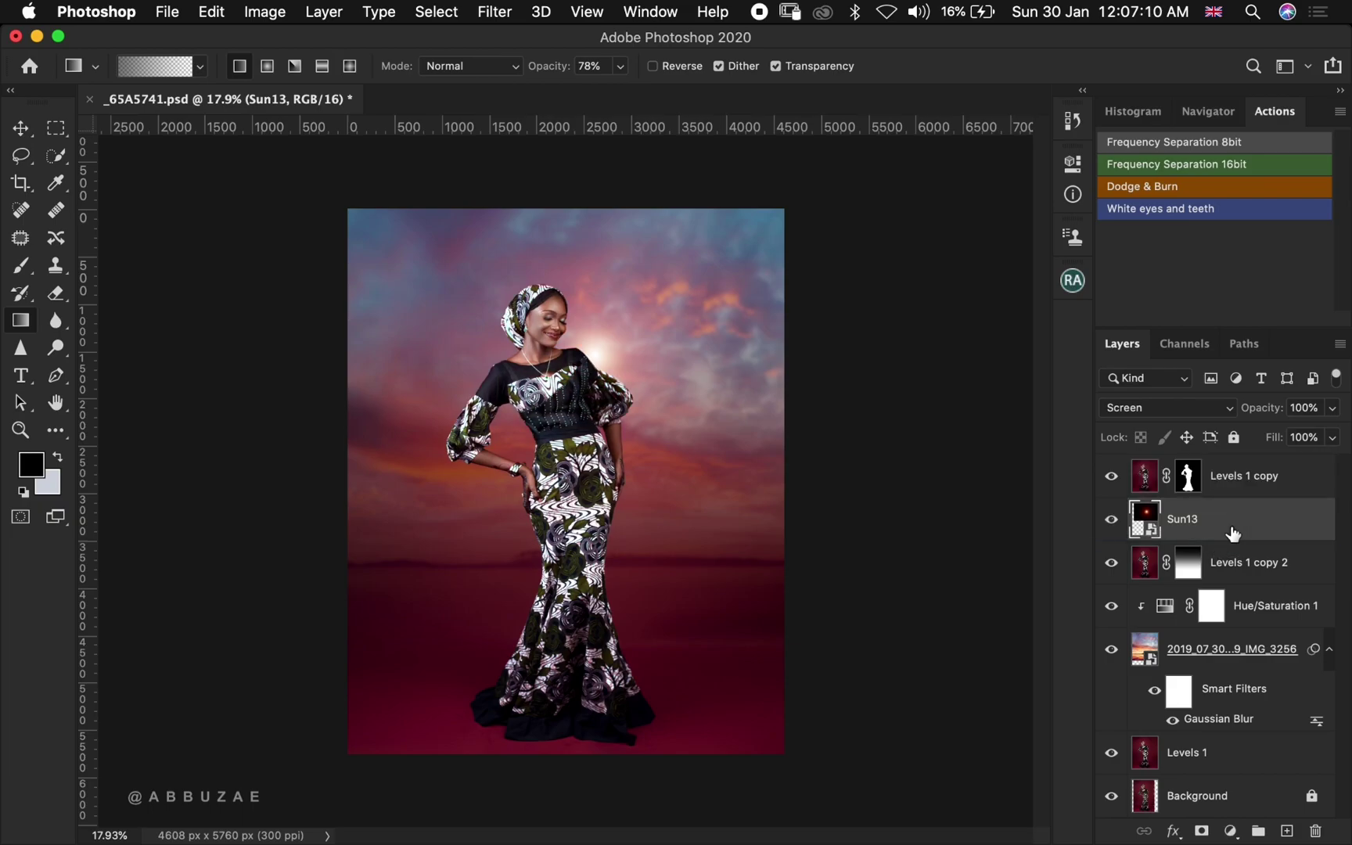
- Duplicate the Sun13 flare and group both flare layers into a group named Sun
click(1113, 530)
click(1113, 531)
key(super+j)
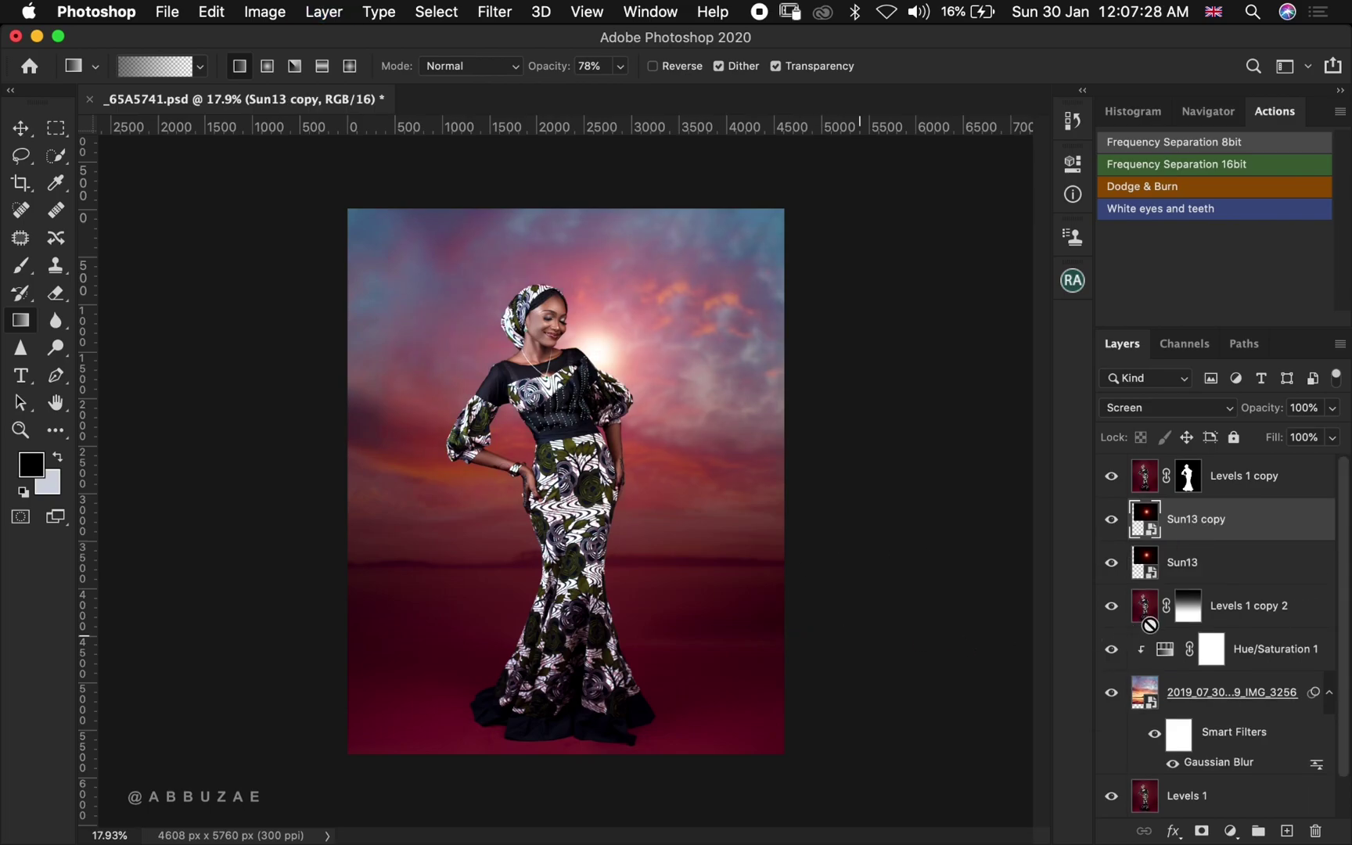
shift+click(1201, 564)
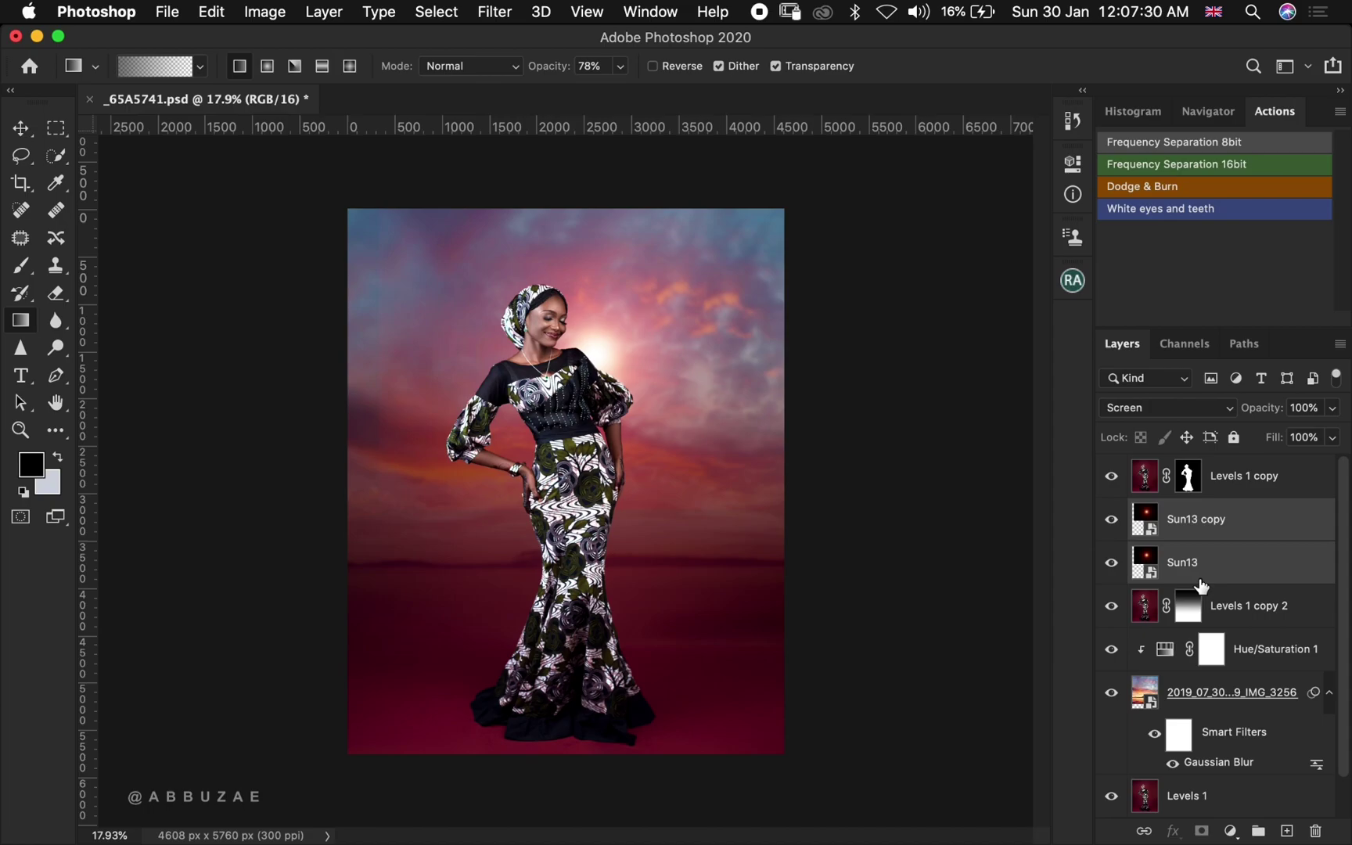
key(super+g)
double_click(1190, 510)
text(Sun)
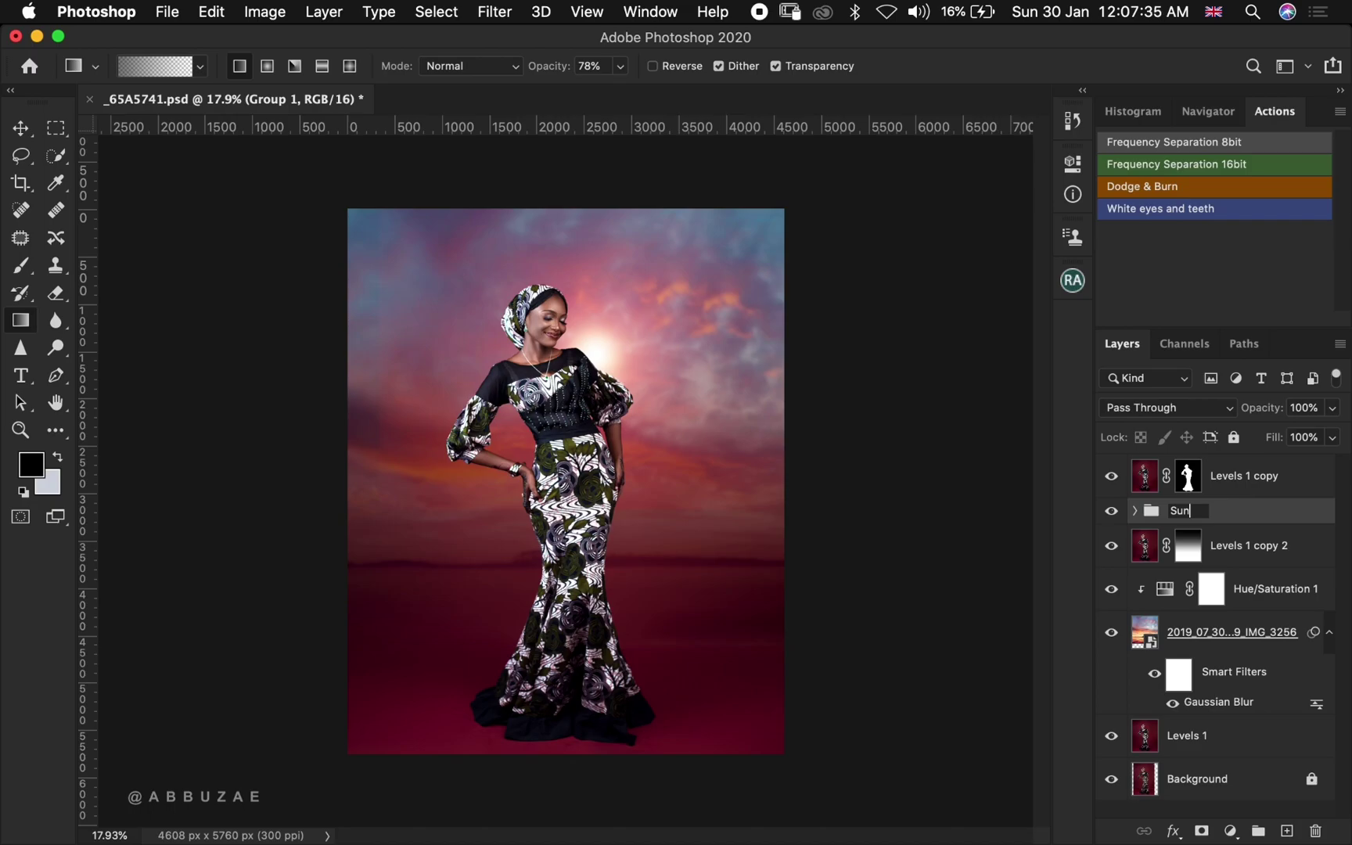
key(Return)
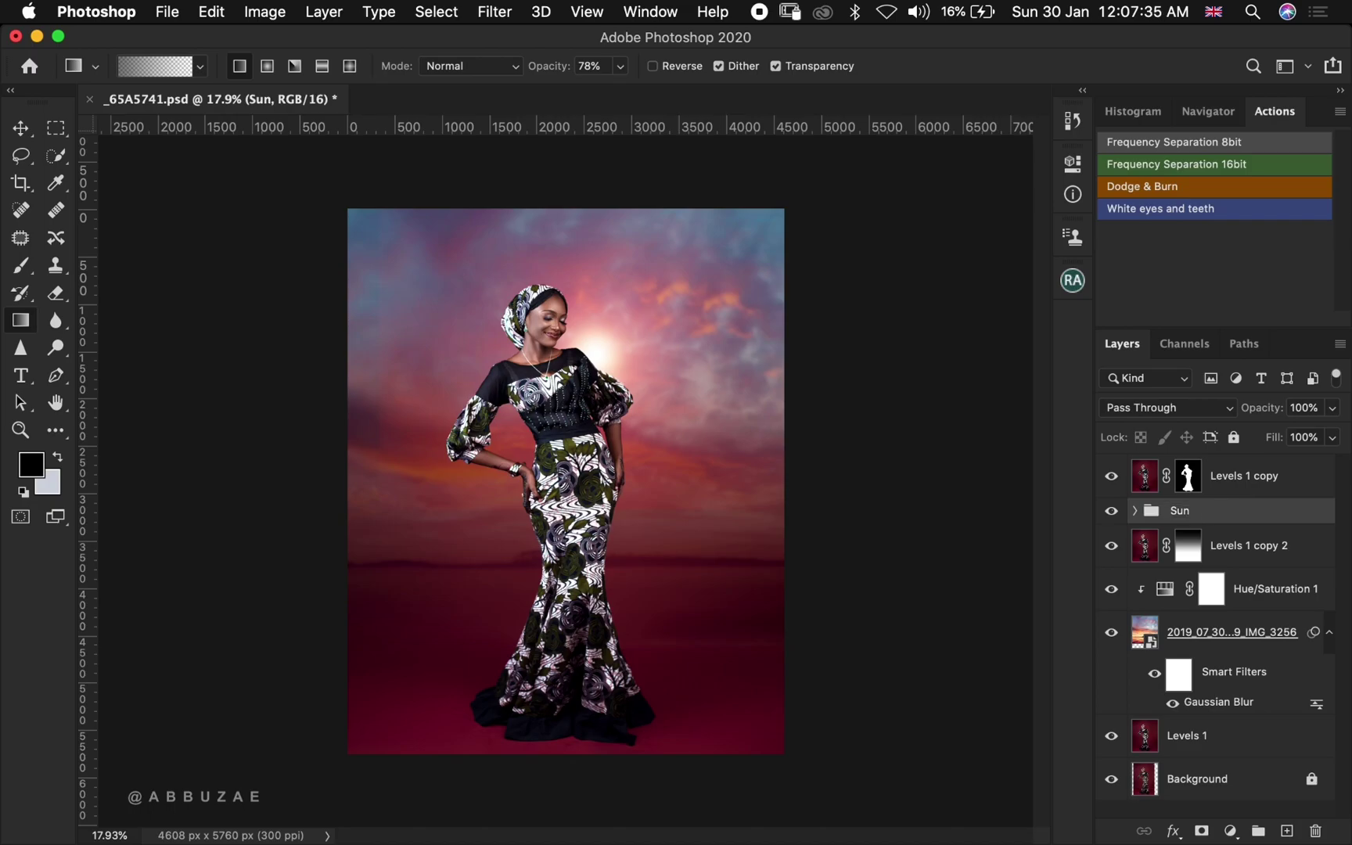
- Compare the glow with and without the Sun group, then add a white layer mask to it
click(1111, 513)
click(1112, 514)
click(1112, 513)
click(1111, 514)
click(1203, 832)
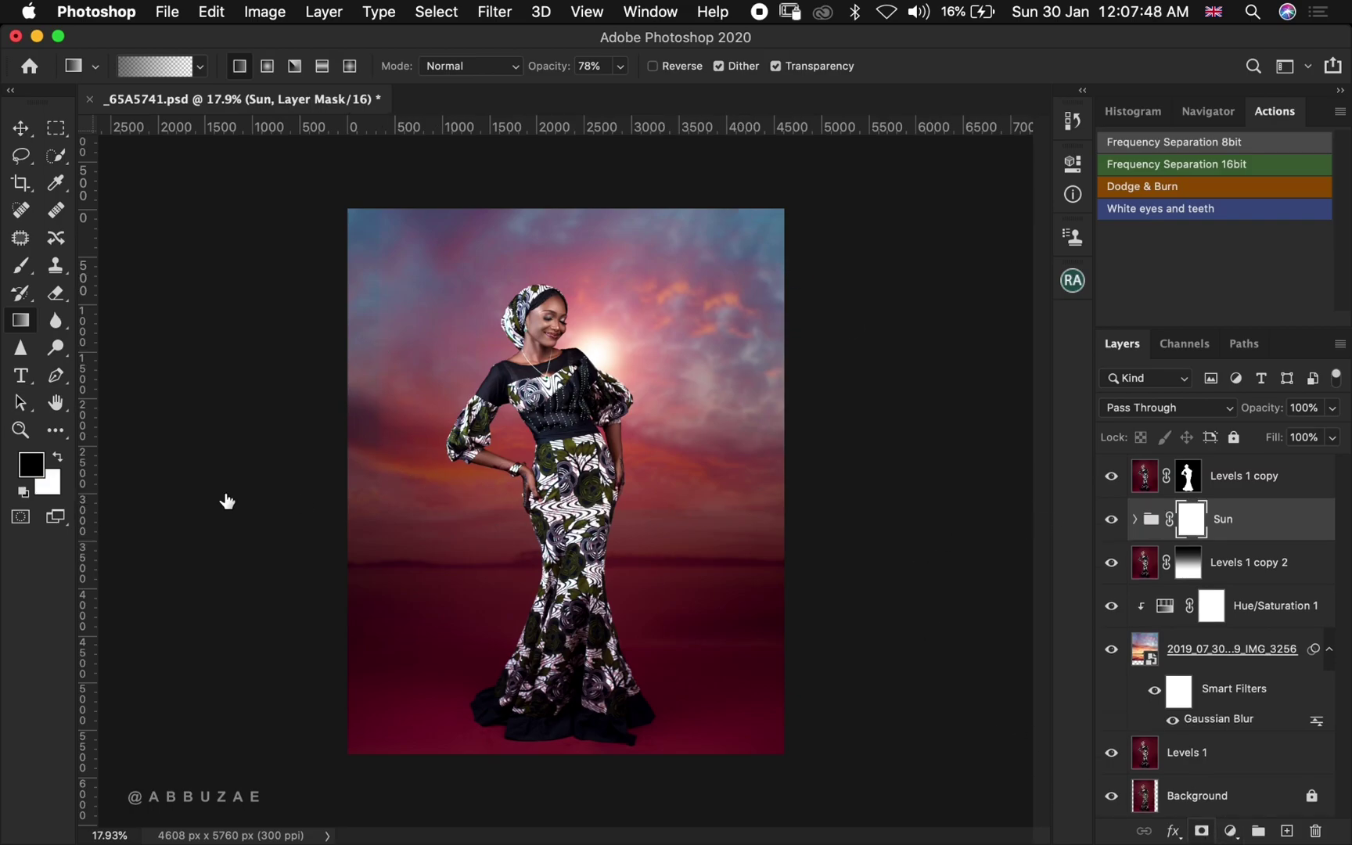
- Paint the Sun mask with a 1700 px brush, keeping a soft circle at the sun, and compare
click(21, 266)
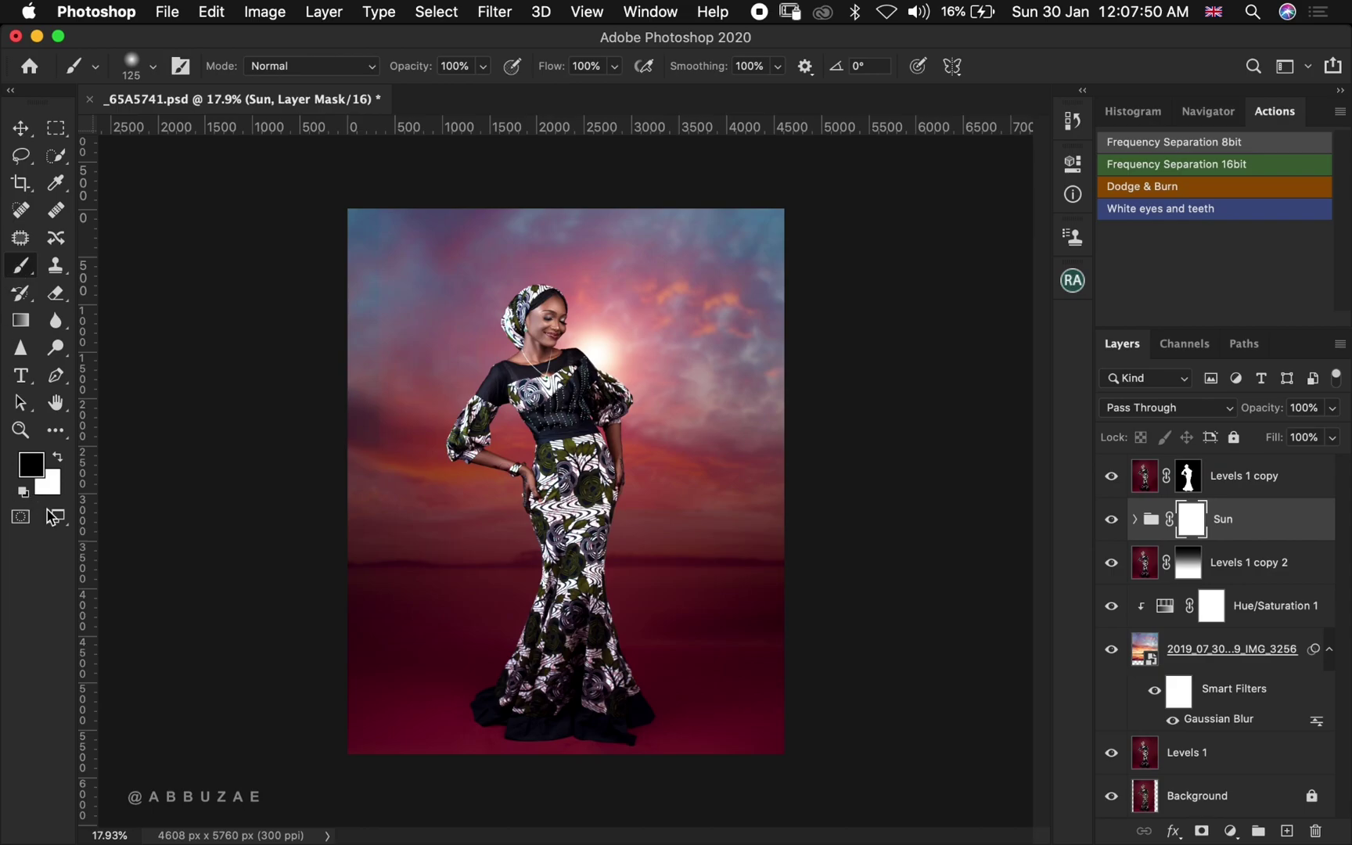
key(bracketright)
key(bracketright)
key(bracketright)
key(bracketright)
key(bracketright)
key(bracketright)
key(bracketright)
key(bracketright)
key(bracketright)
key(bracketright)
key(bracketright)
key(bracketright)
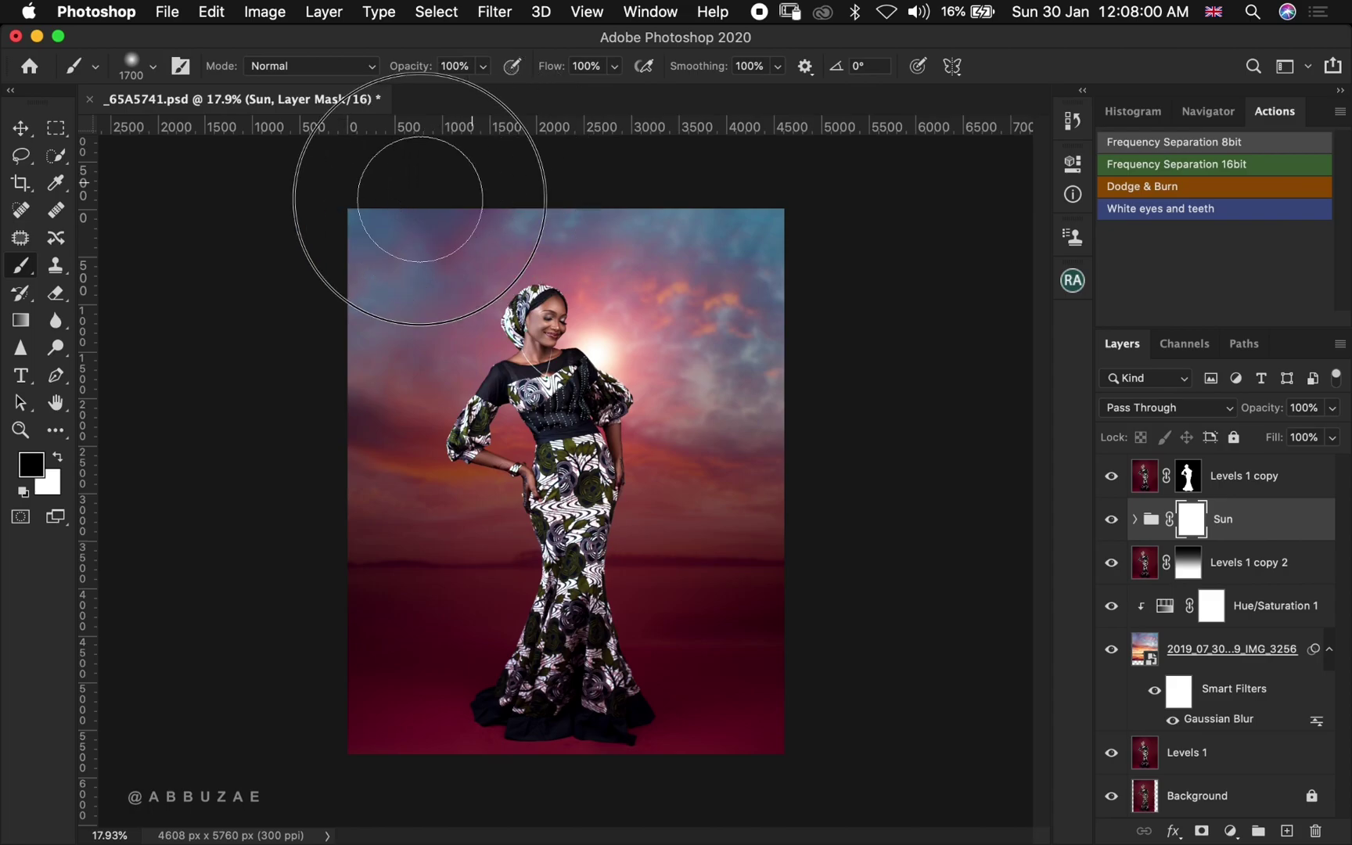
key(super+z)
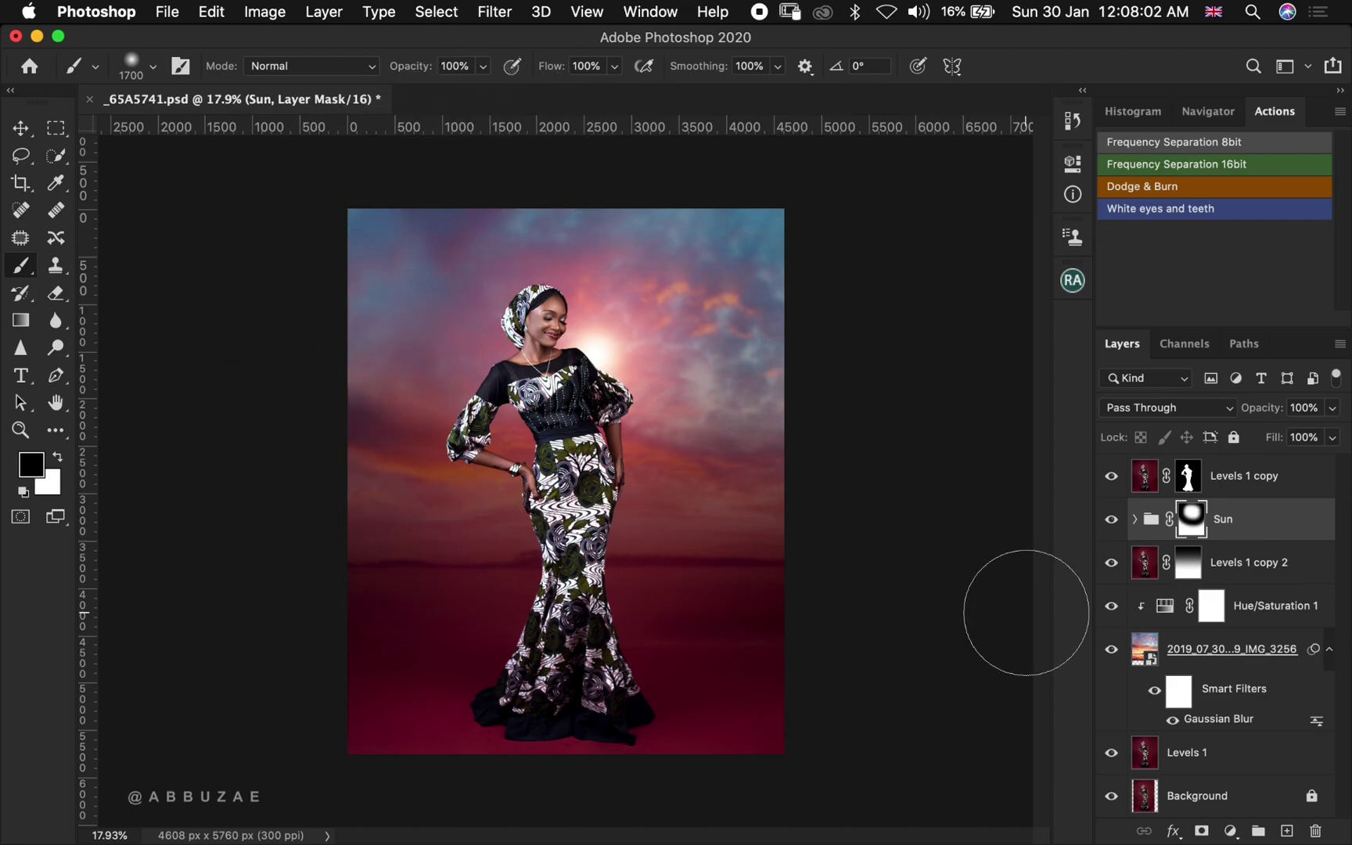
click(1111, 519)
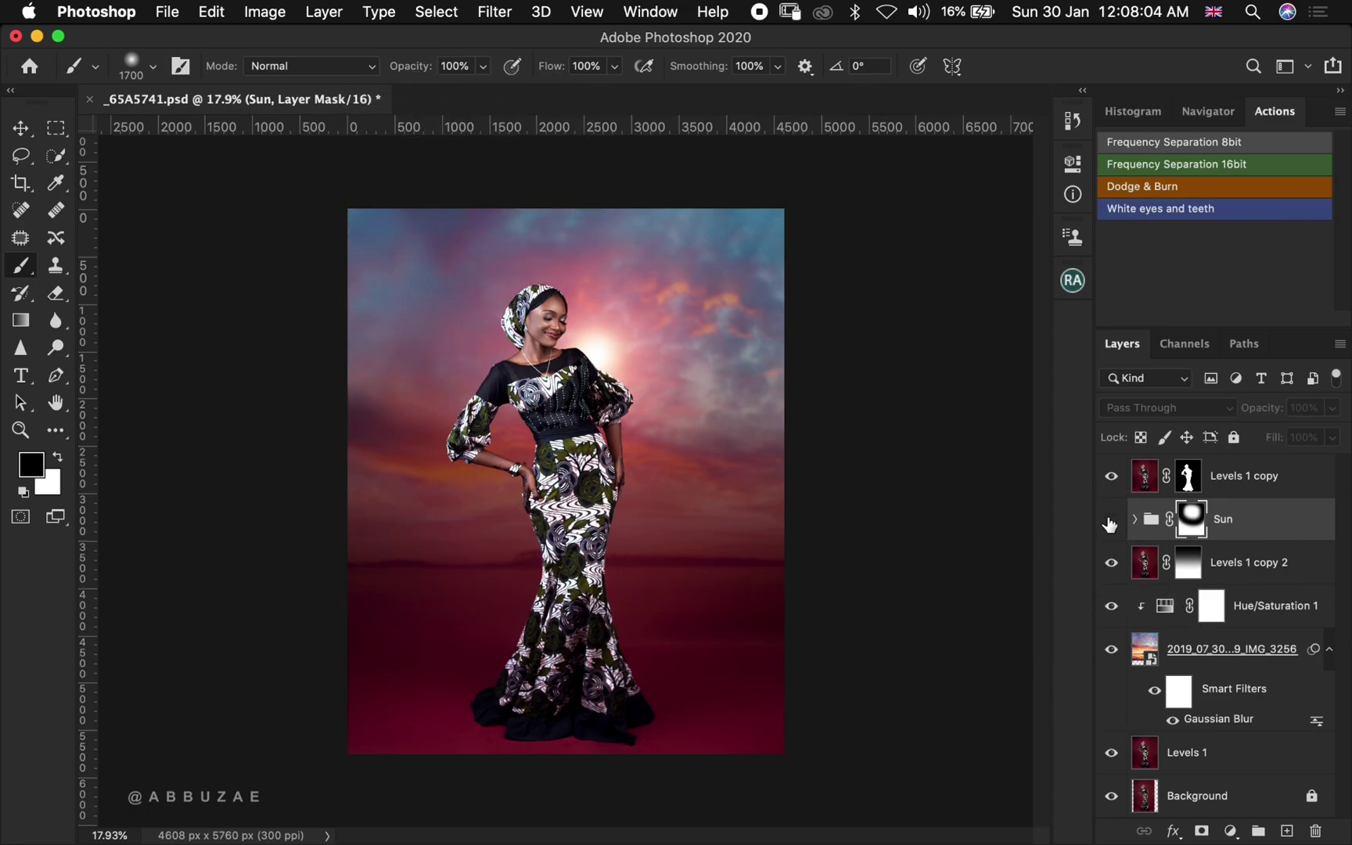
click(1111, 519)
click(1111, 520)
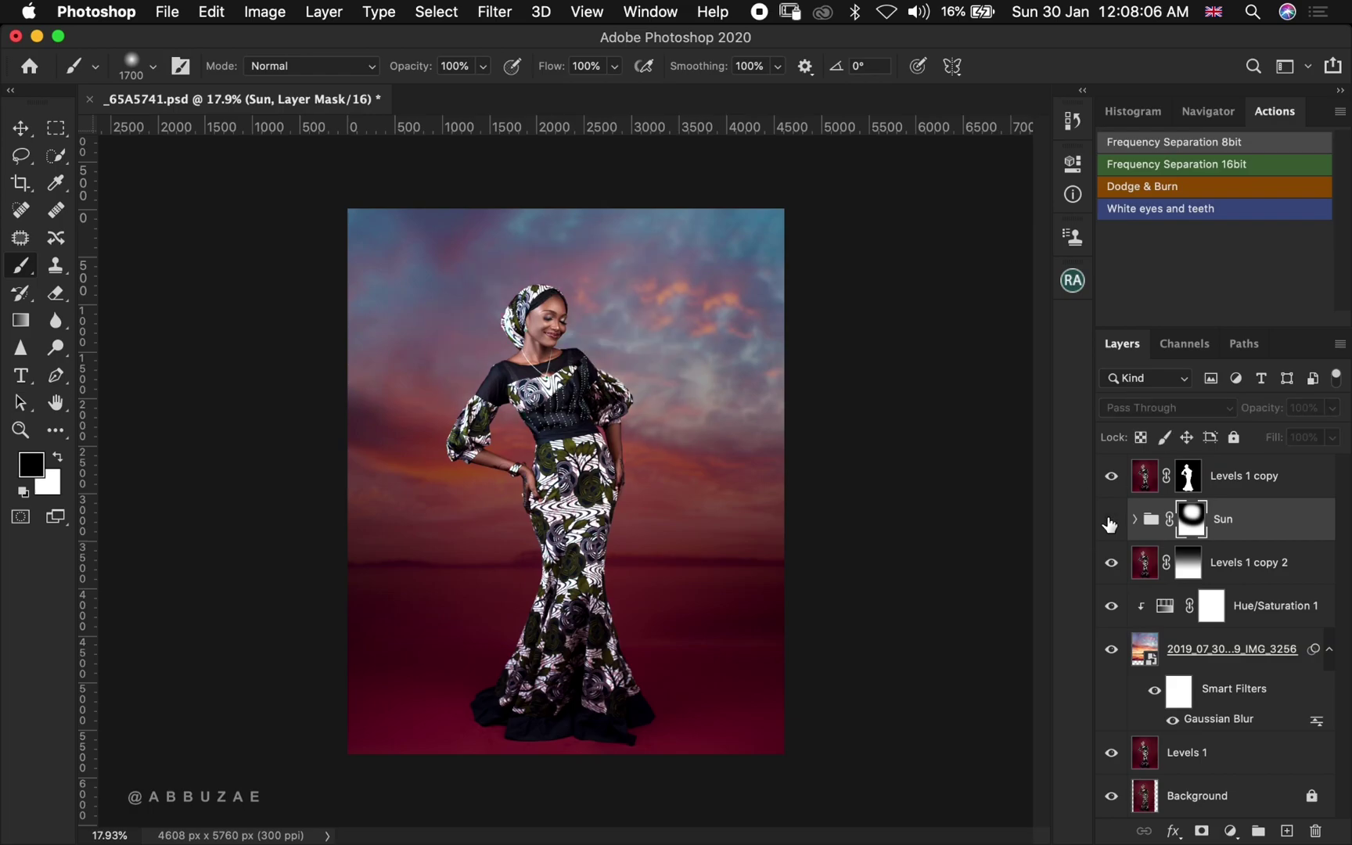
click(1111, 519)
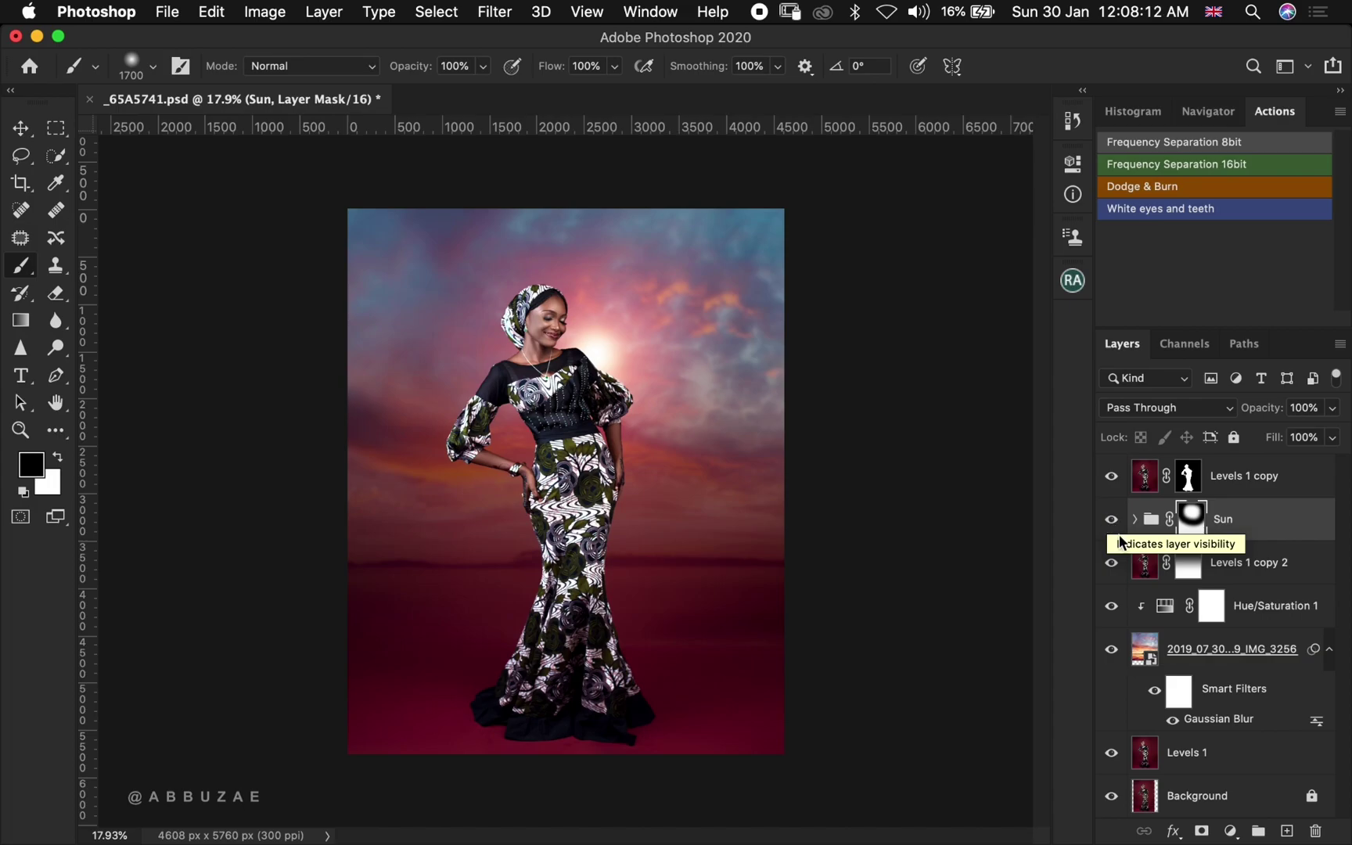
- Compare the Background layer alone against the full composite
alt+click(1111, 797)
alt+click(1111, 797)
alt+click(1111, 797)
alt+click(1111, 797)
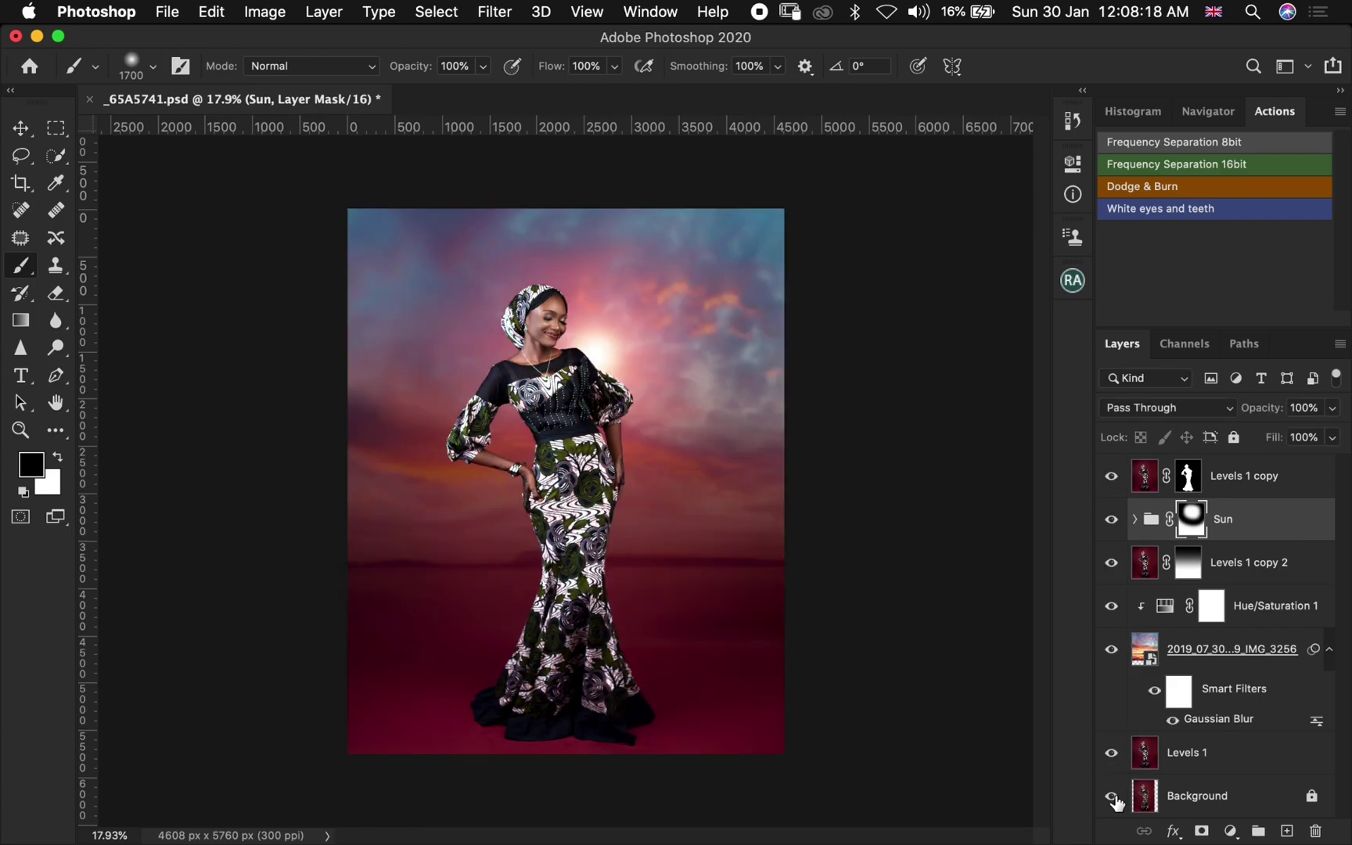